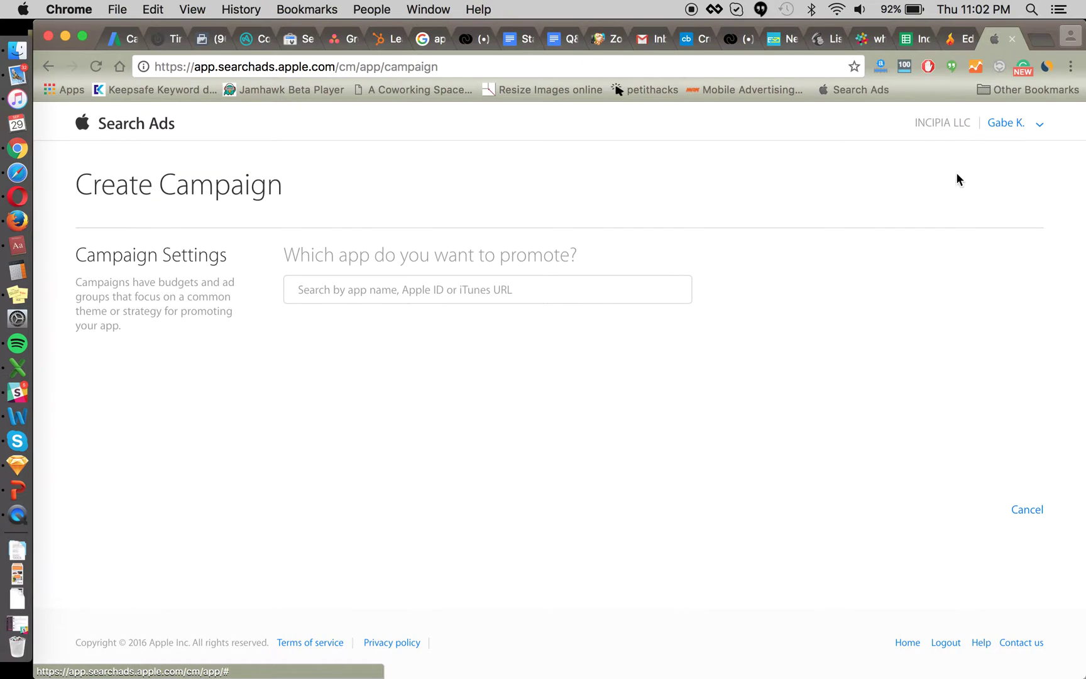
# Pick 'Goalie Free – Your Pal and To Do List Task App' from the app search dropdown
pyautogui.click(580, 294)
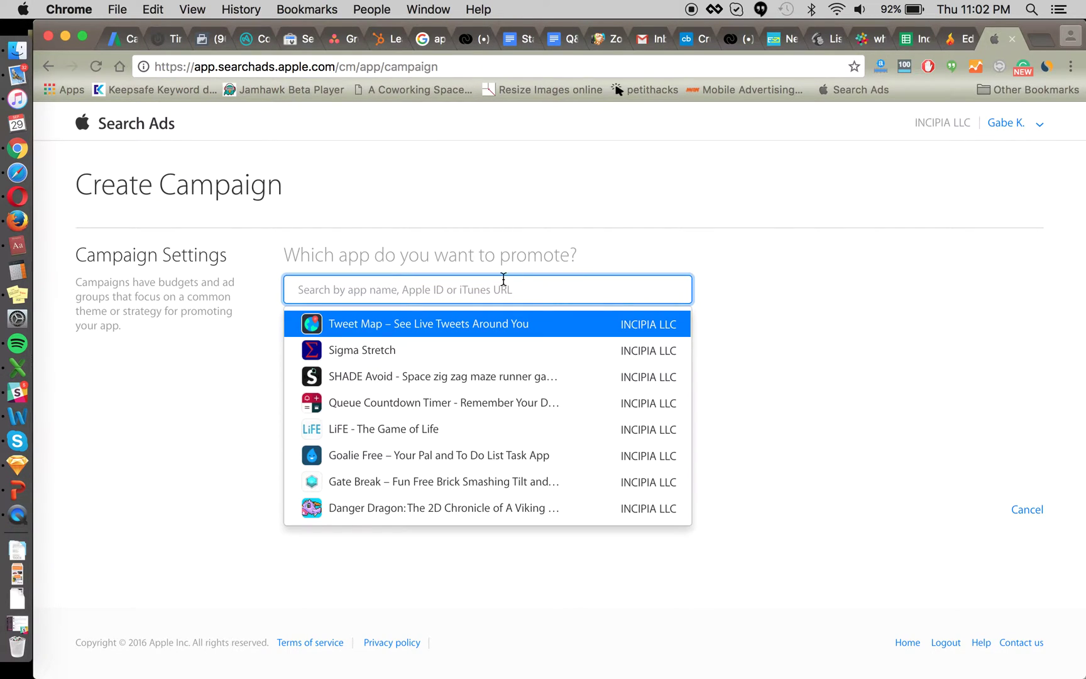
pyautogui.click(412, 455)
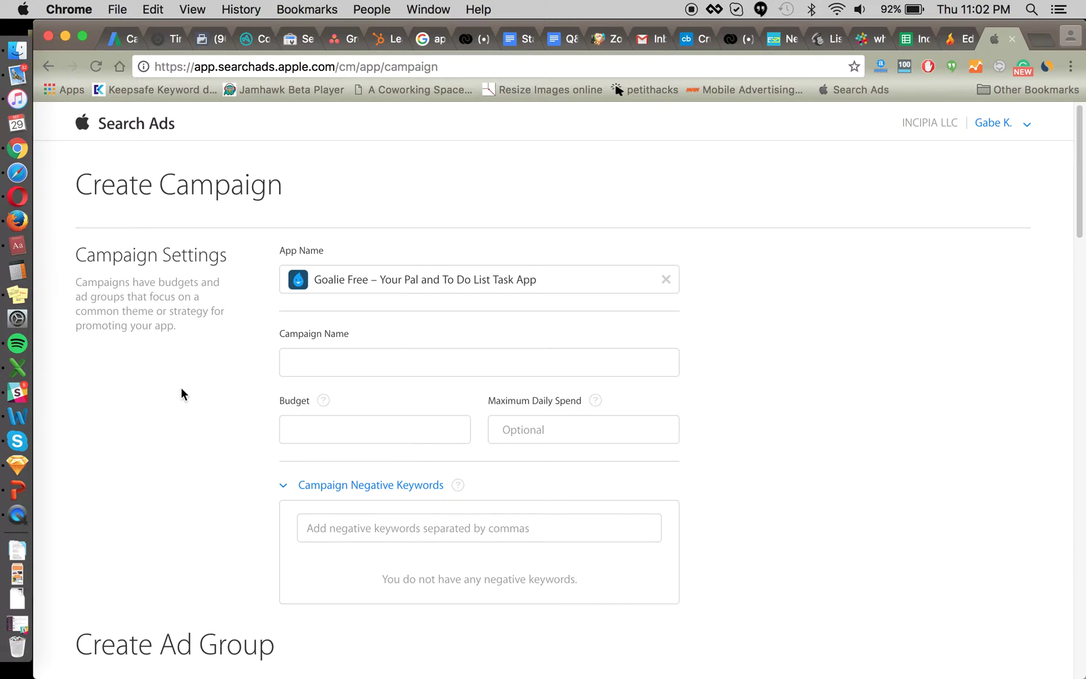
pyautogui.scroll(-3, 182, 390)
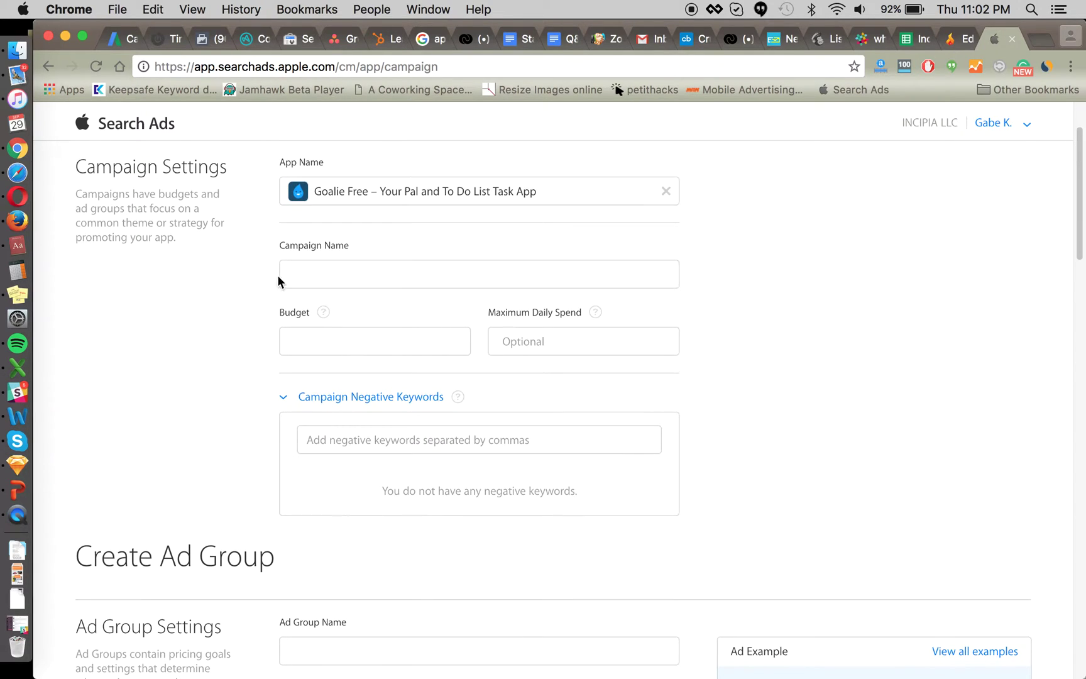
# Enter 'Productivity keywords' in the Campaign Name field
pyautogui.click(281, 274)
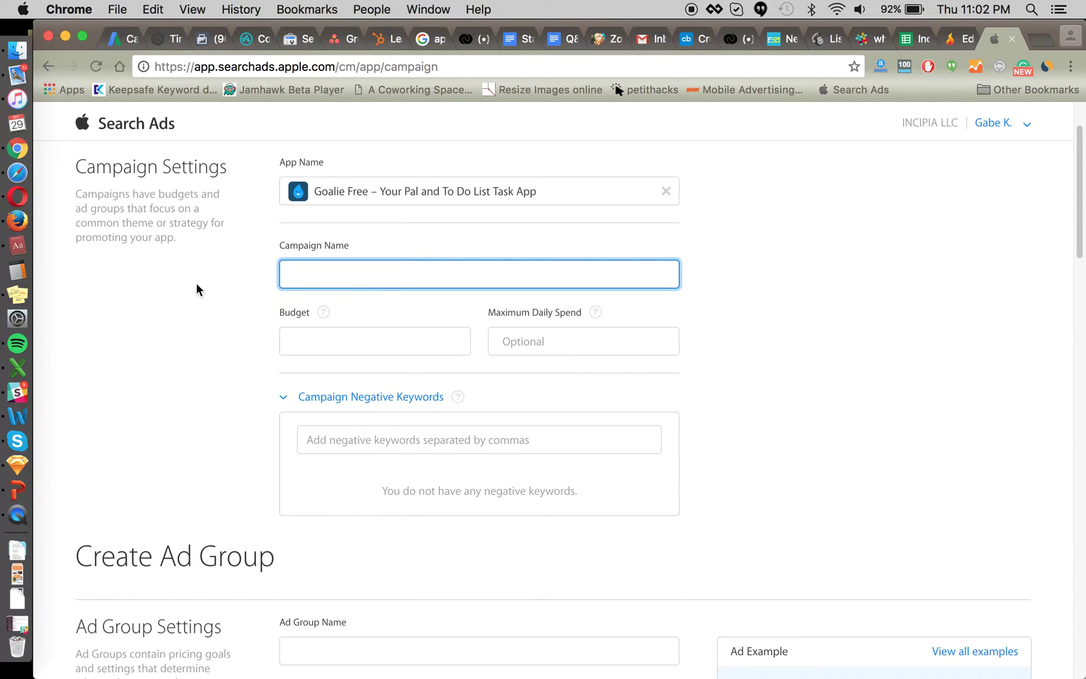
pyautogui.write('Productivity')
pyautogui.press('BackSpace')
pyautogui.press('BackSpace')
pyautogui.press('BackSpace')
pyautogui.write('ty keywords')
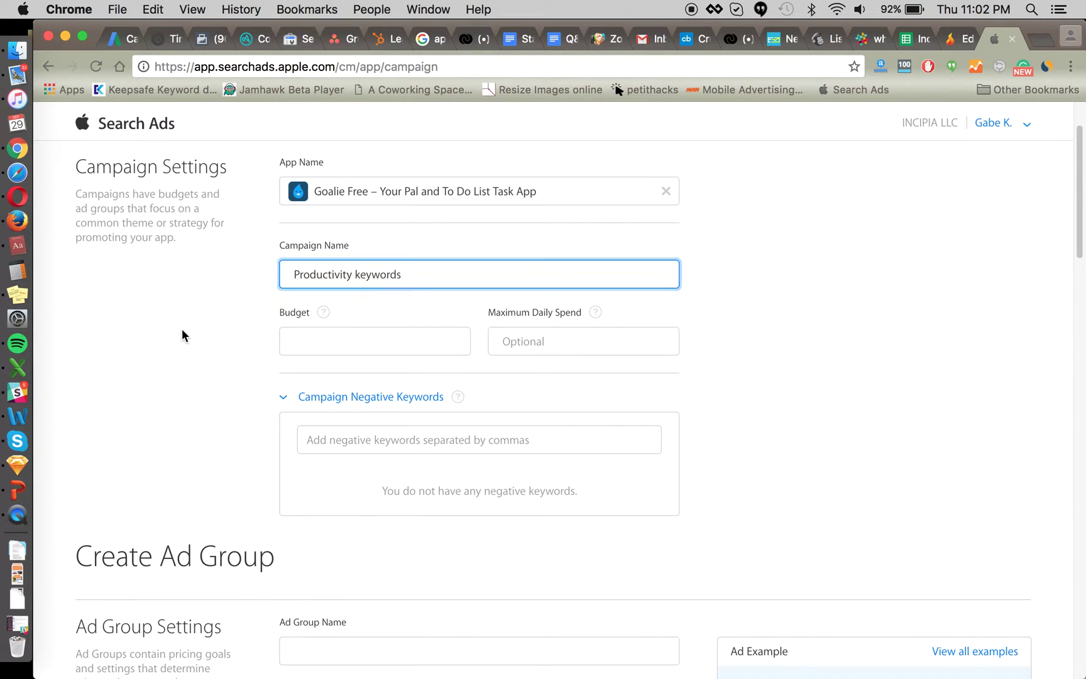
pyautogui.click(182, 330)
pyautogui.scroll(1, 207, 329)
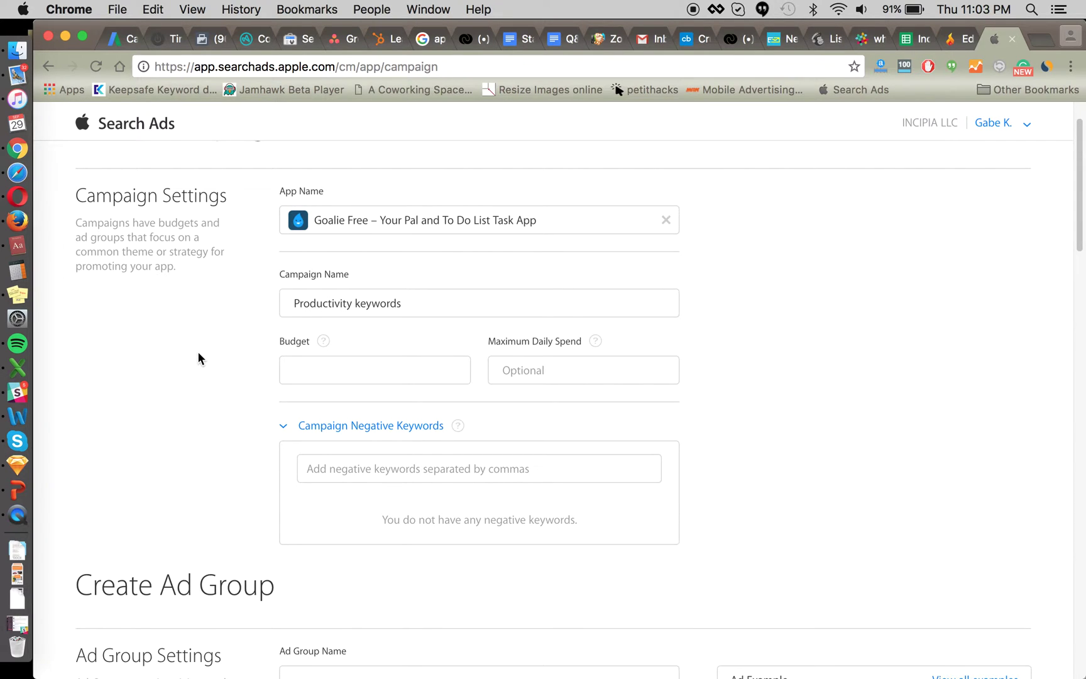
pyautogui.scroll(-2, 189, 342)
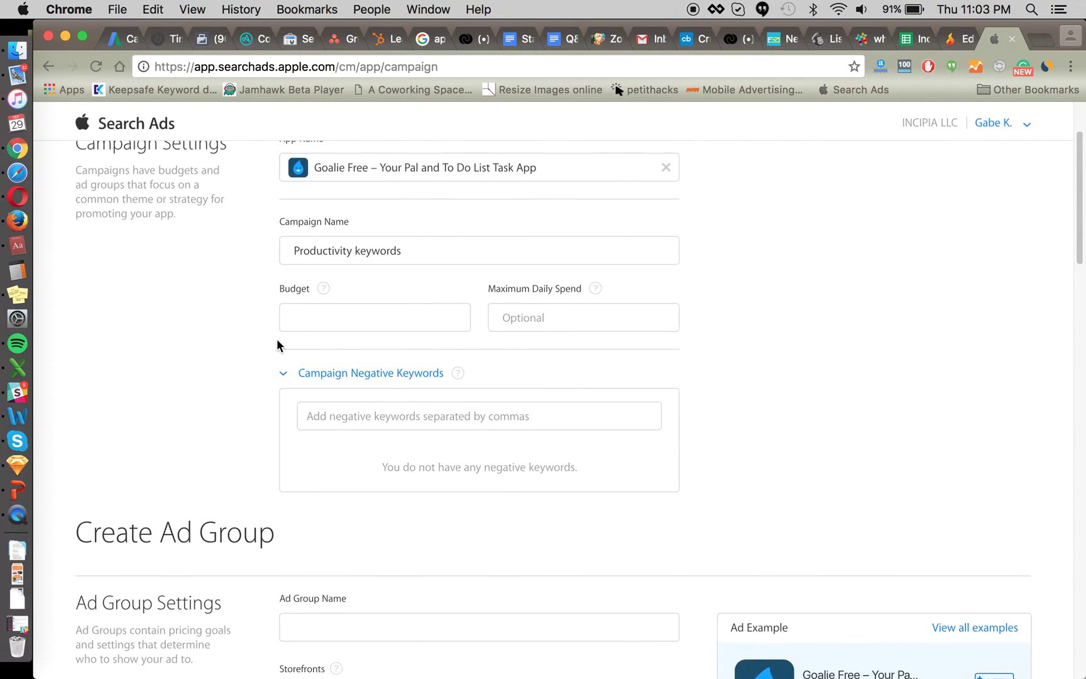
# Enter a budget of 100 and a maximum daily spend of 10
pyautogui.click(360, 320)
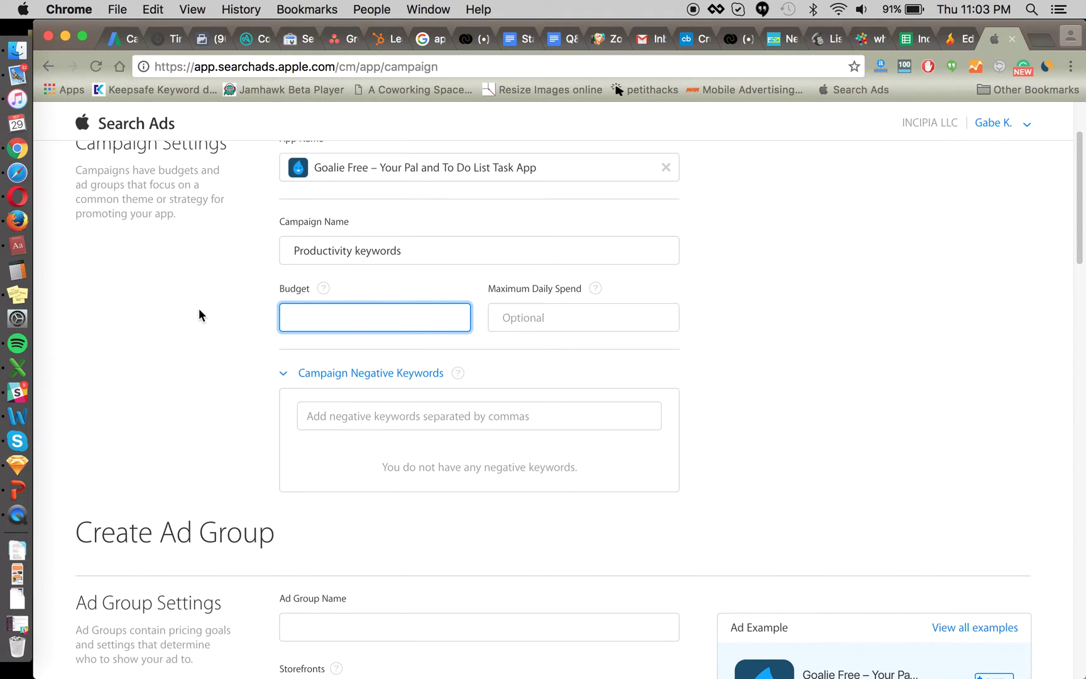
pyautogui.write('100')
pyautogui.click(576, 323)
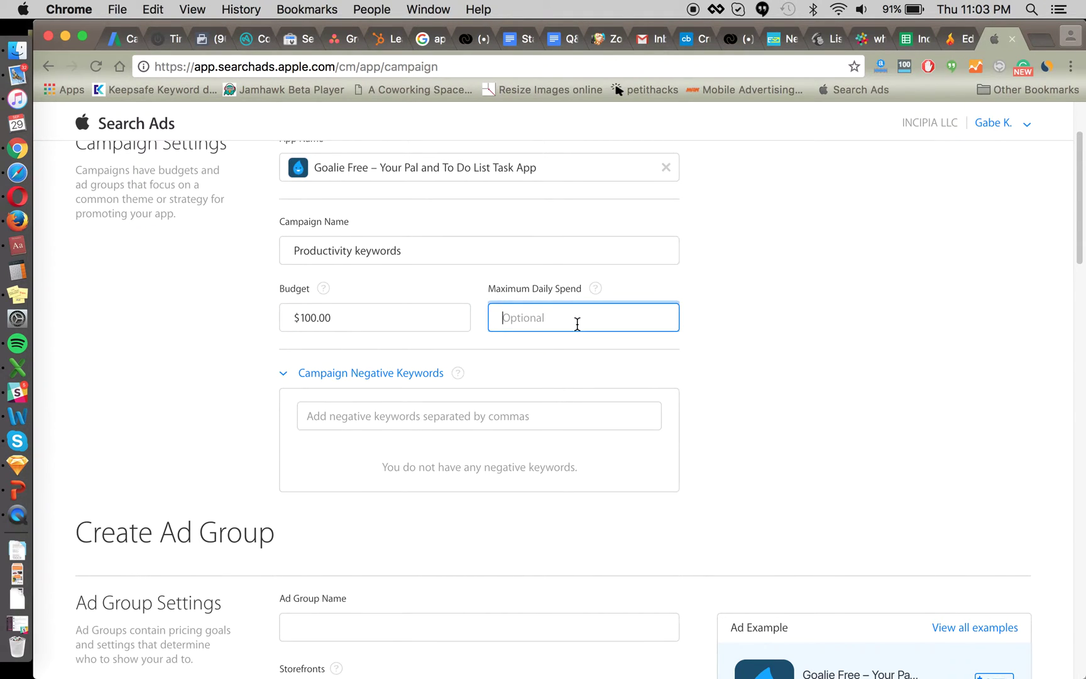
pyautogui.write('10')
pyautogui.click(217, 326)
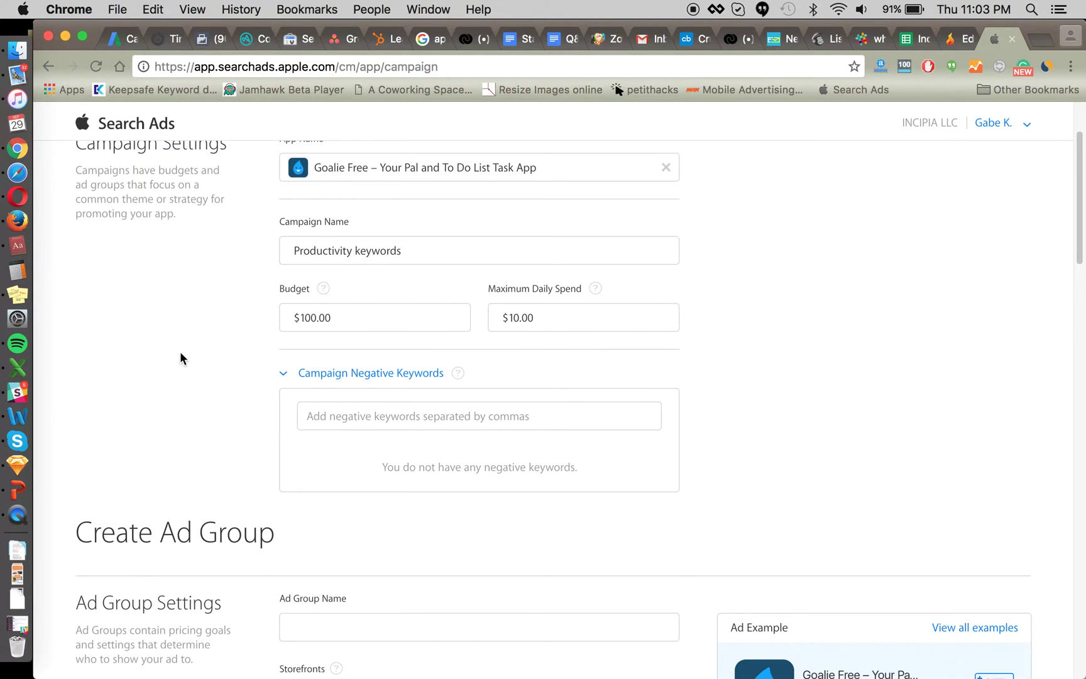
pyautogui.click(568, 324)
pyautogui.click(707, 318)
pyautogui.click(554, 315)
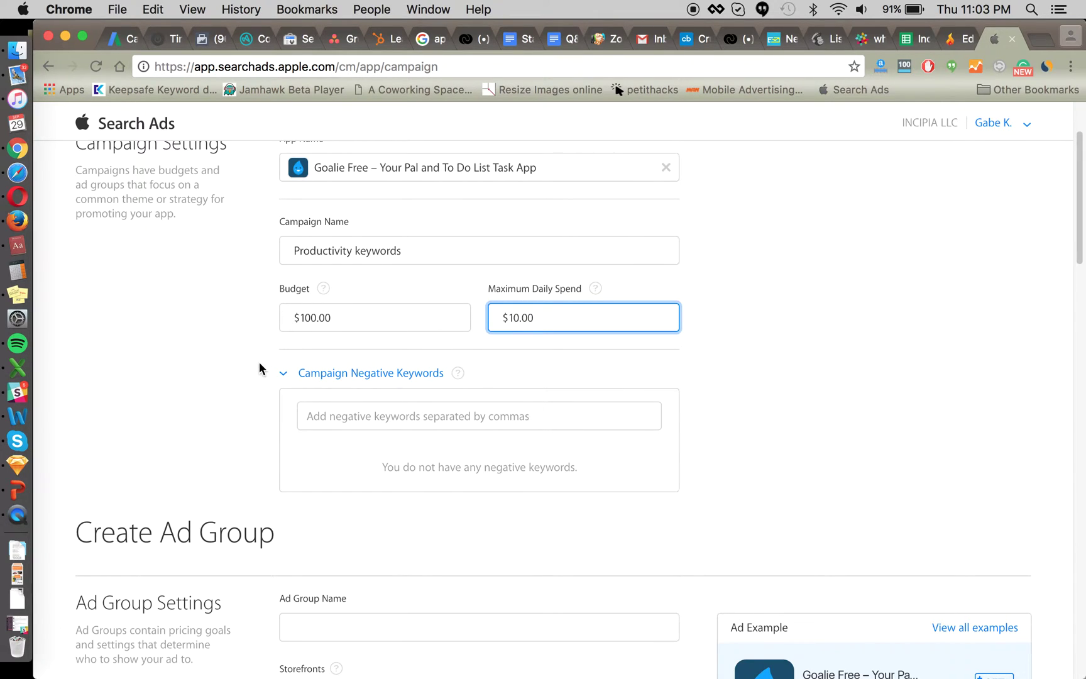
pyautogui.click(230, 418)
pyautogui.scroll(-1, 242, 438)
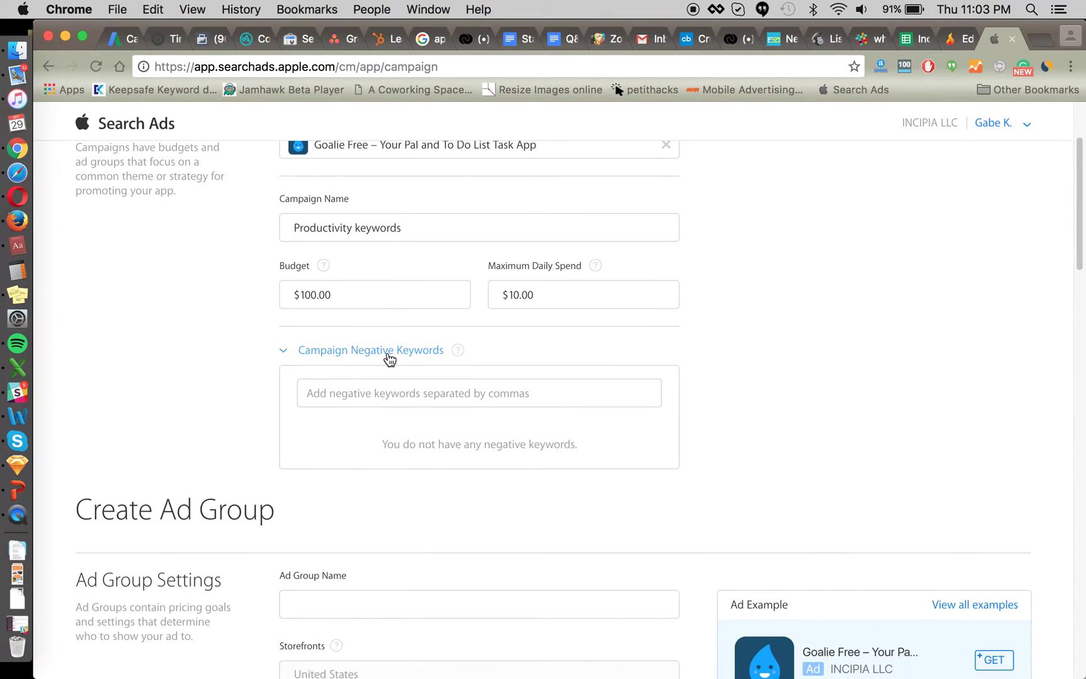
pyautogui.scroll(1, 296, 412)
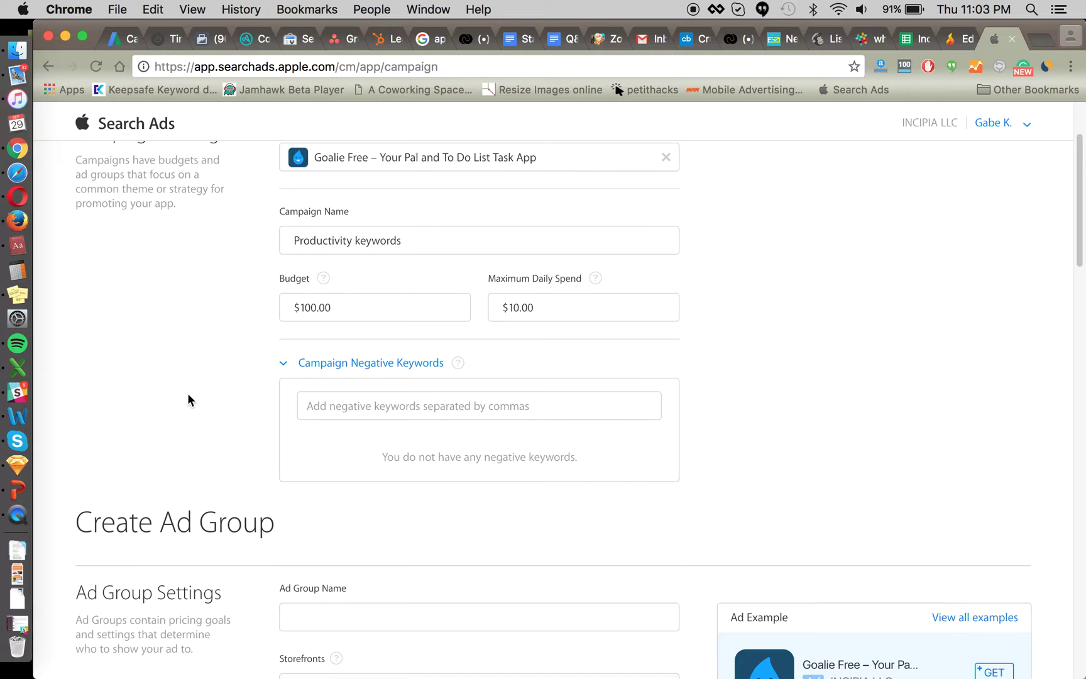
pyautogui.scroll(1, 194, 385)
pyautogui.scroll(-1, 247, 419)
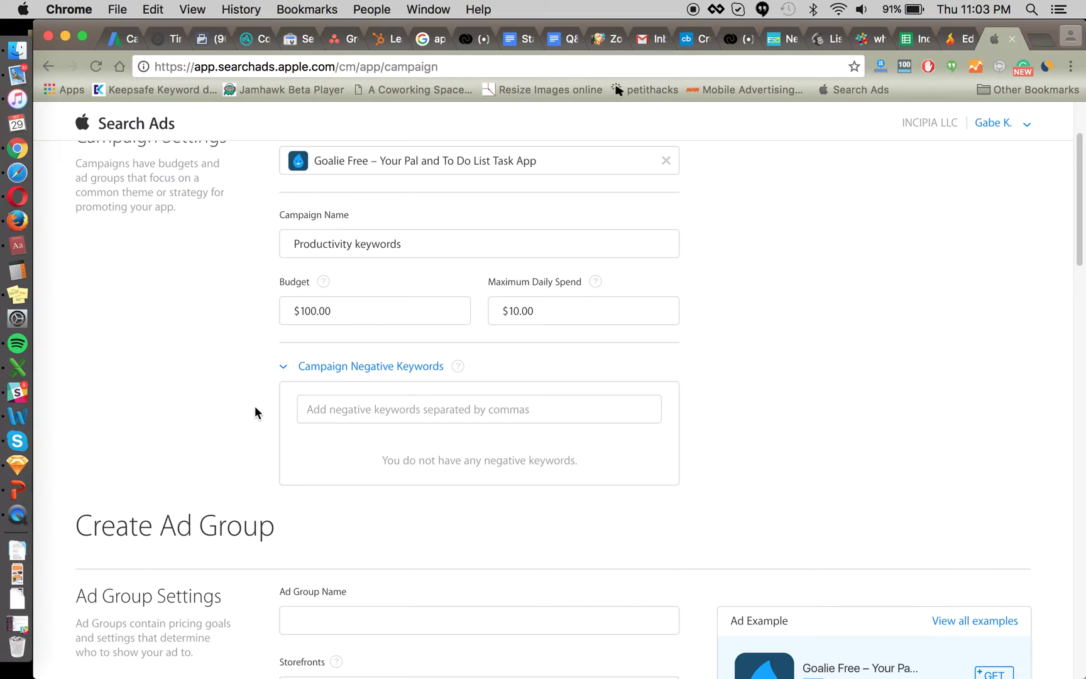
pyautogui.scroll(1, 255, 412)
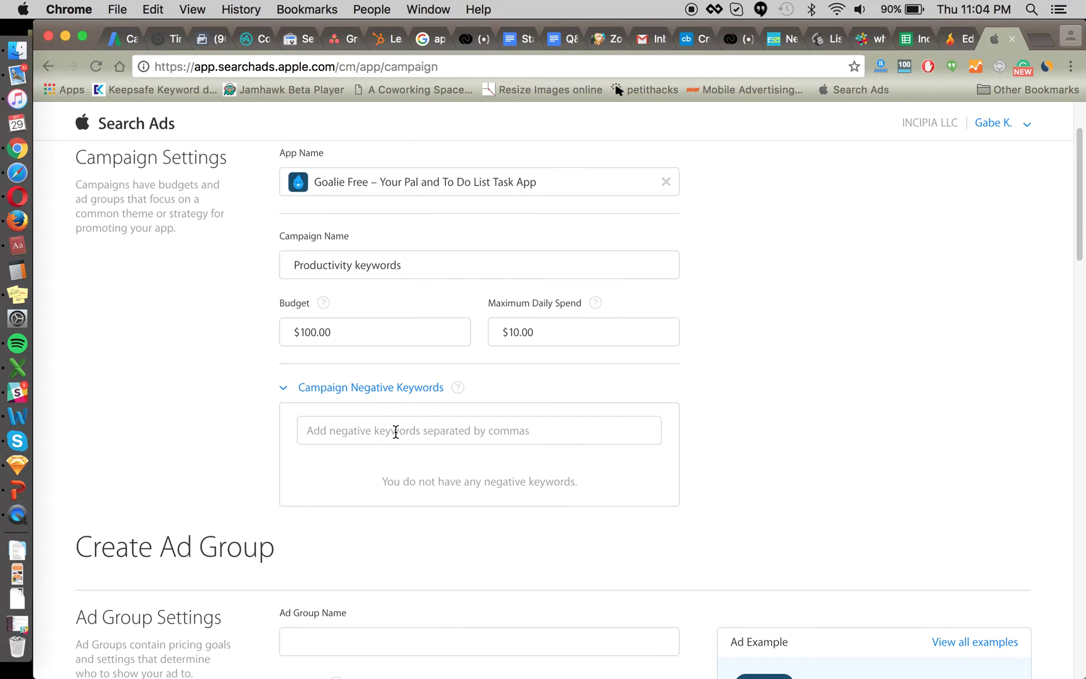
pyautogui.scroll(-1, 257, 409)
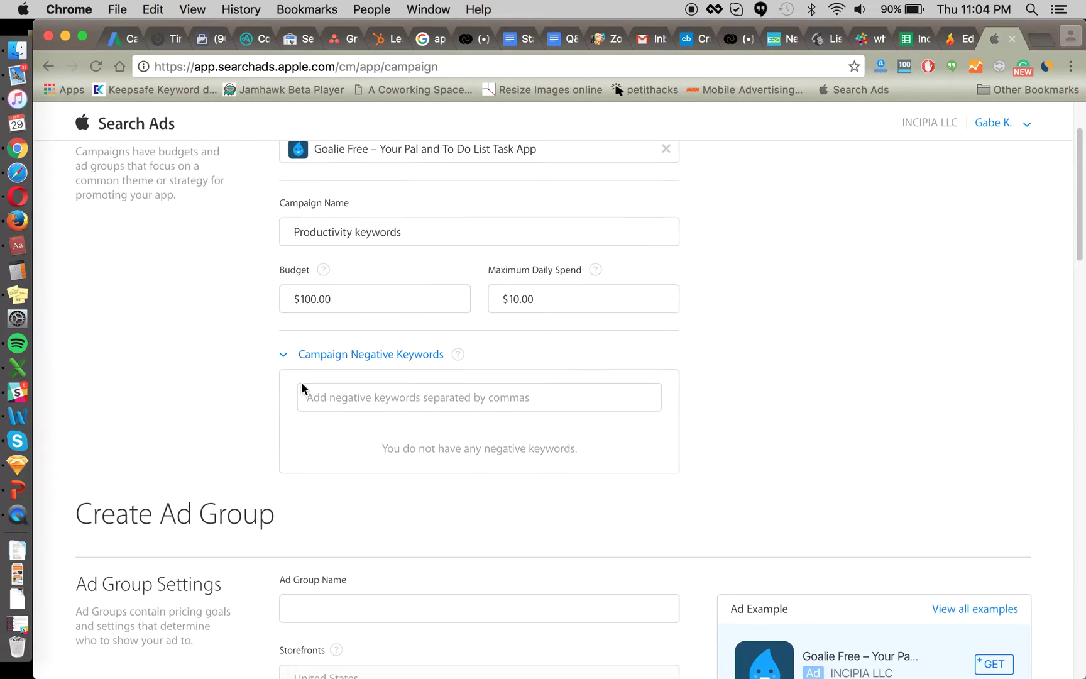
pyautogui.scroll(-15, 212, 433)
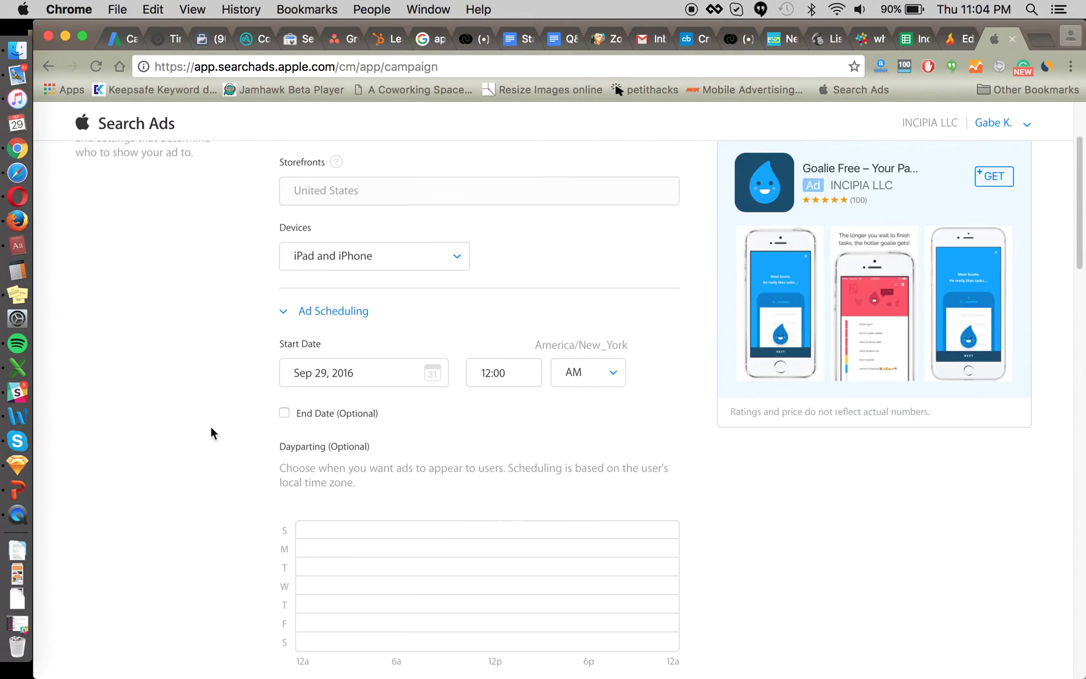
pyautogui.scroll(-6, 210, 426)
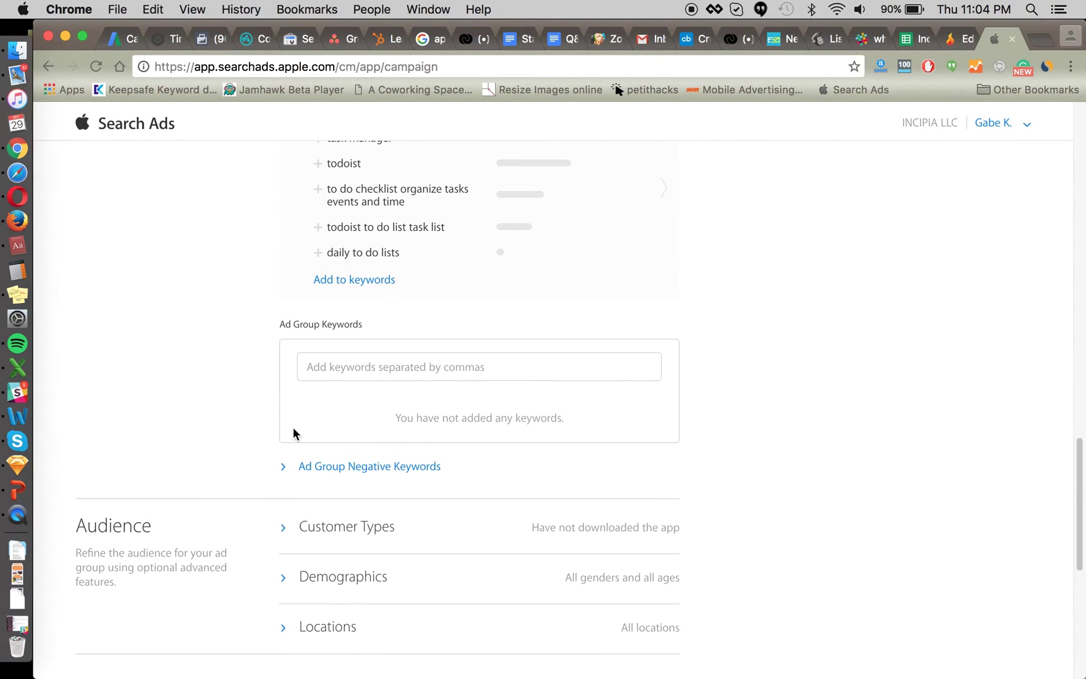
pyautogui.scroll(20, 200, 389)
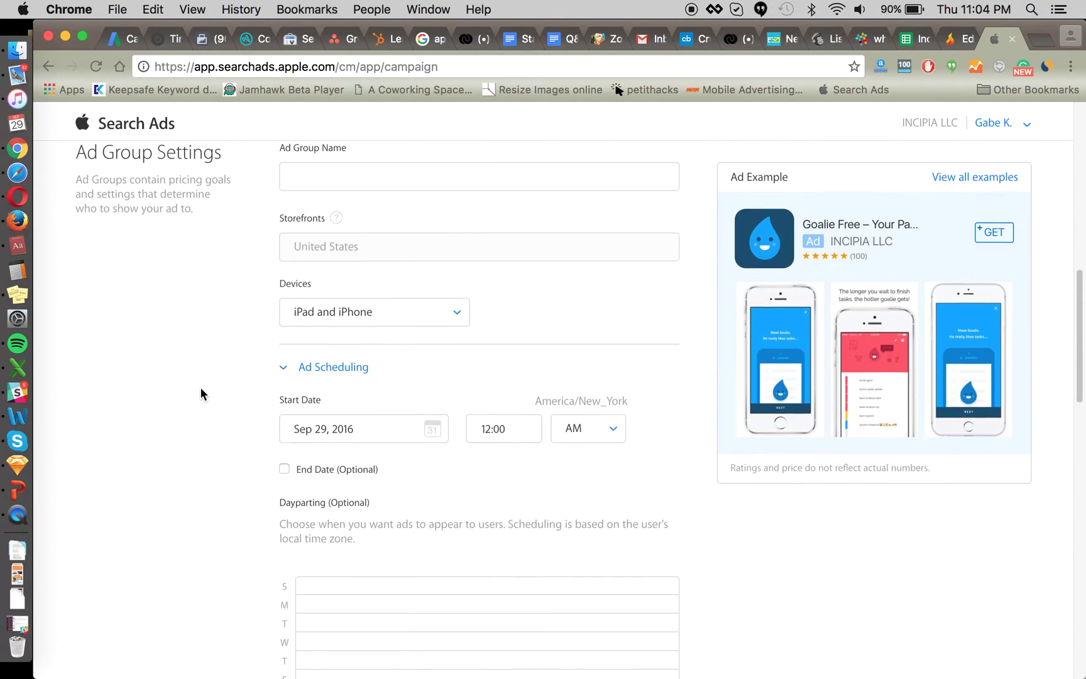
pyautogui.scroll(3, 279, 213)
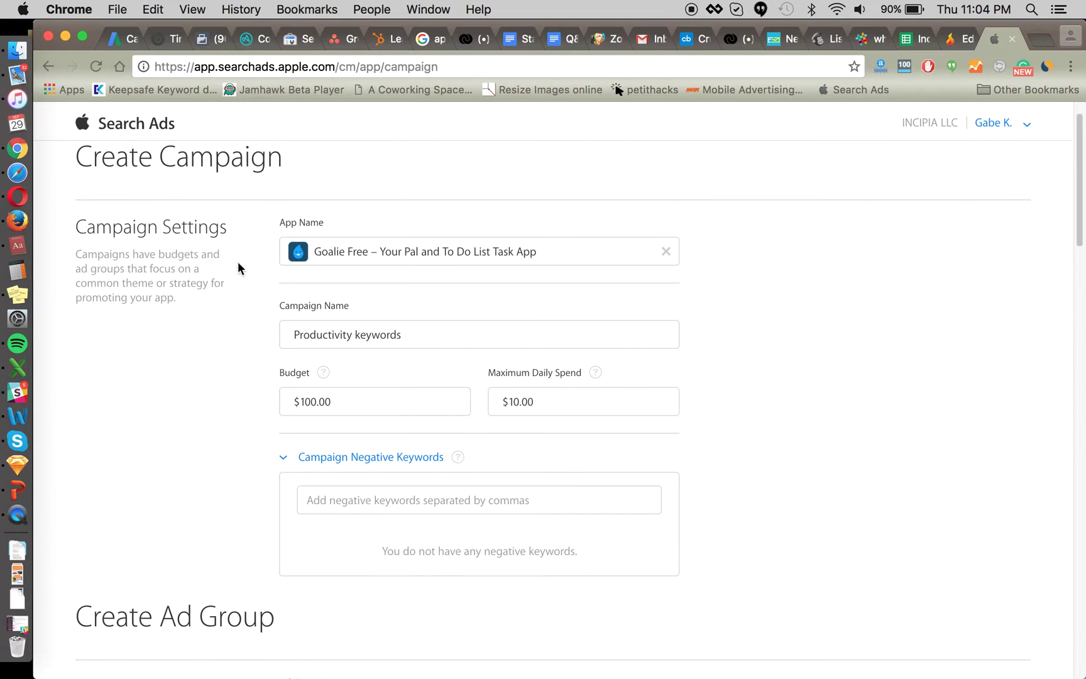
pyautogui.scroll(-6, 237, 266)
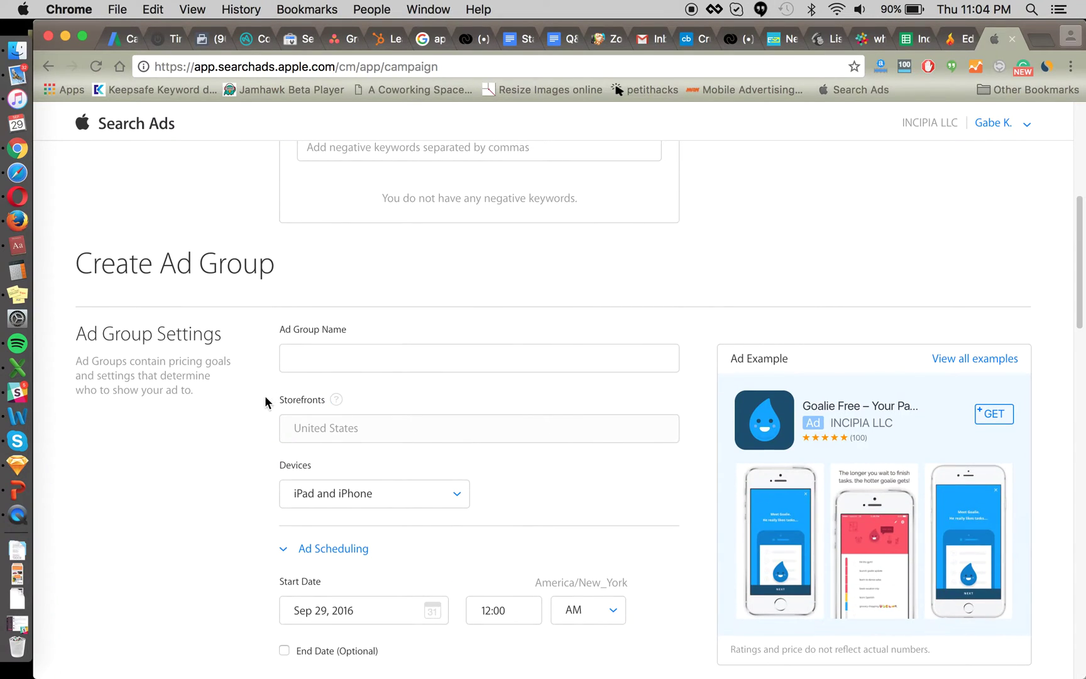
pyautogui.scroll(-10, 214, 447)
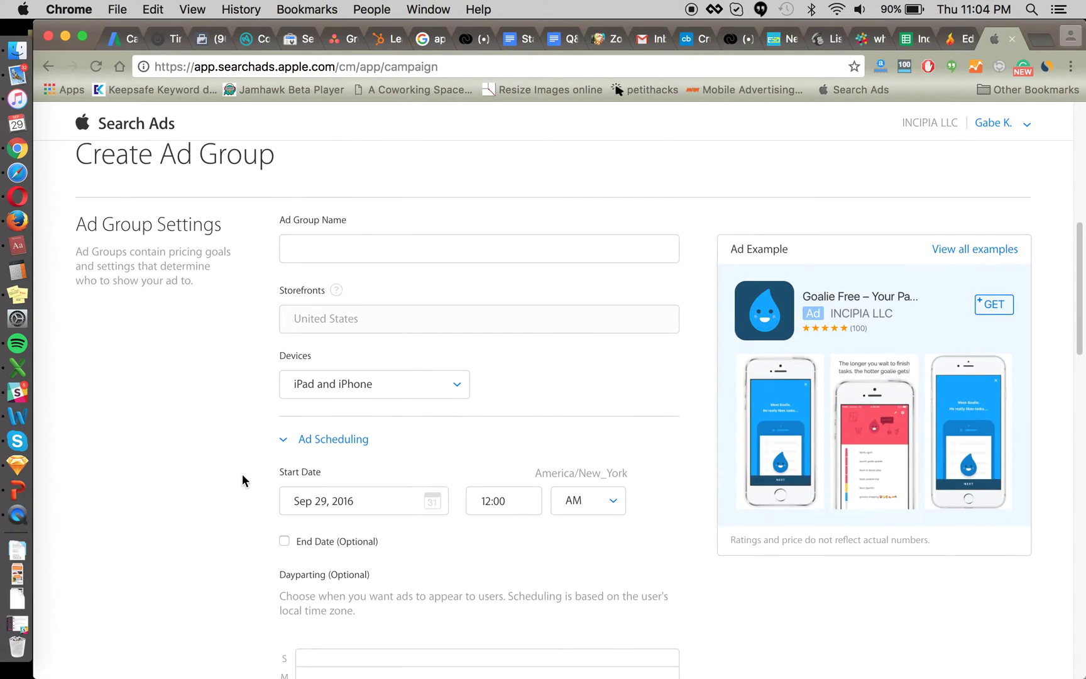
pyautogui.scroll(-5, 242, 475)
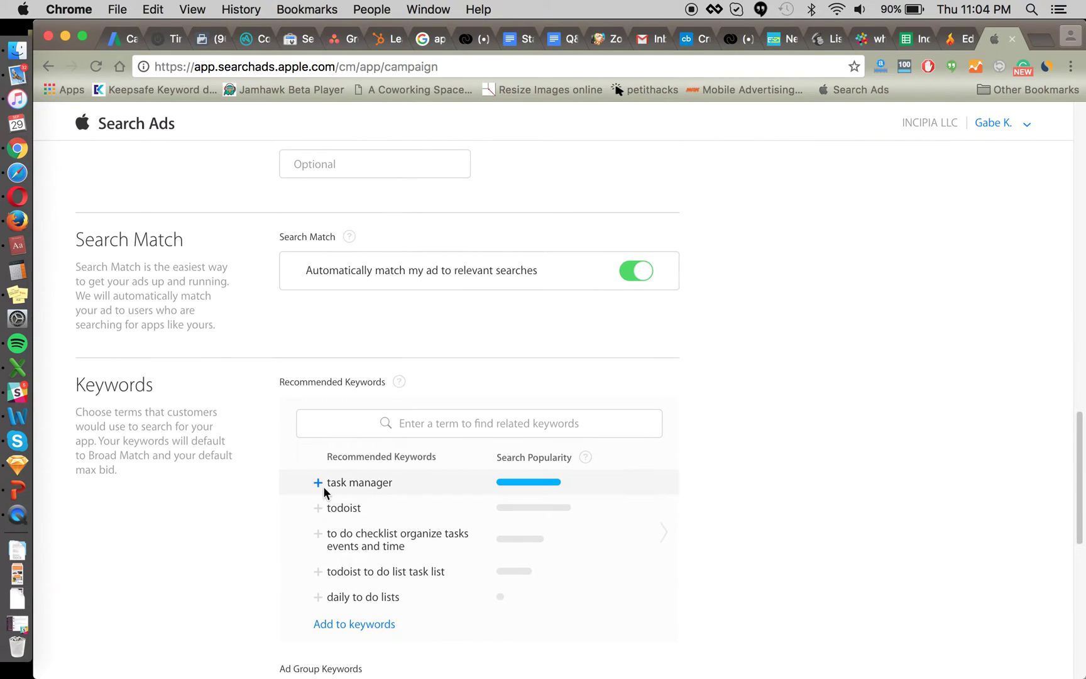
pyautogui.scroll(-6, 230, 510)
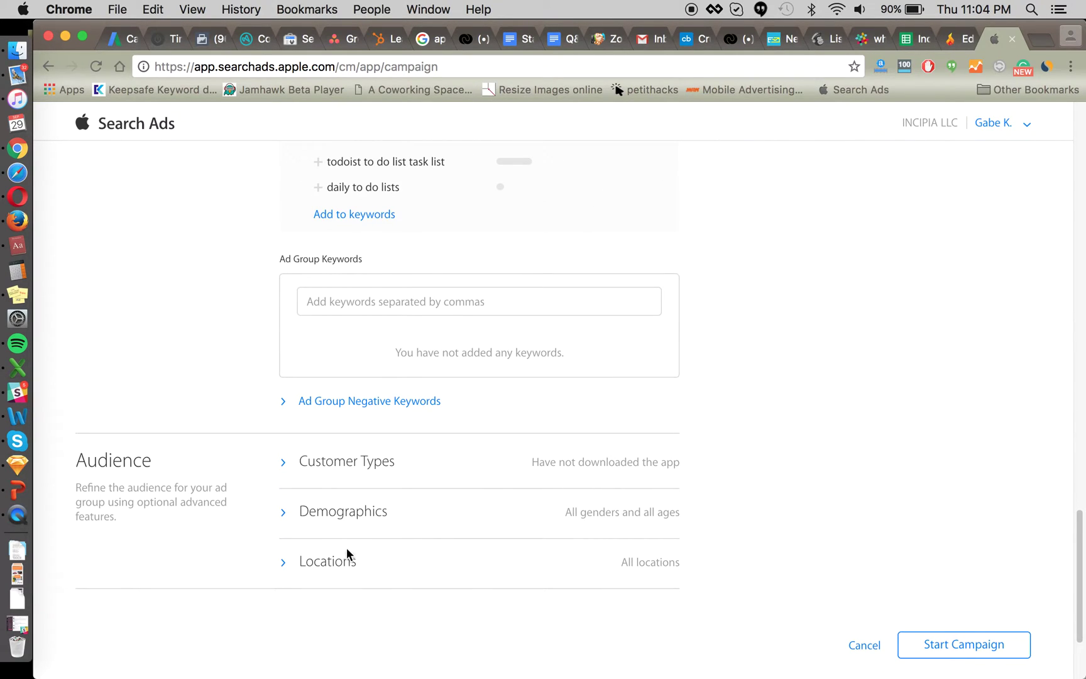
pyautogui.scroll(15, 214, 395)
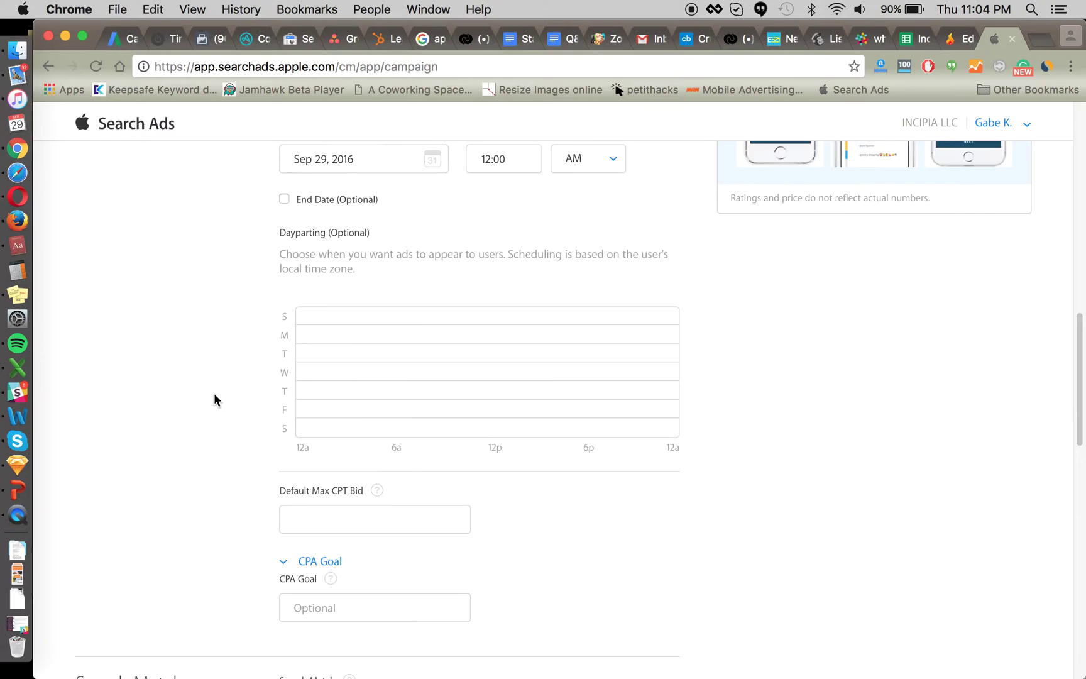
pyautogui.scroll(8, 214, 395)
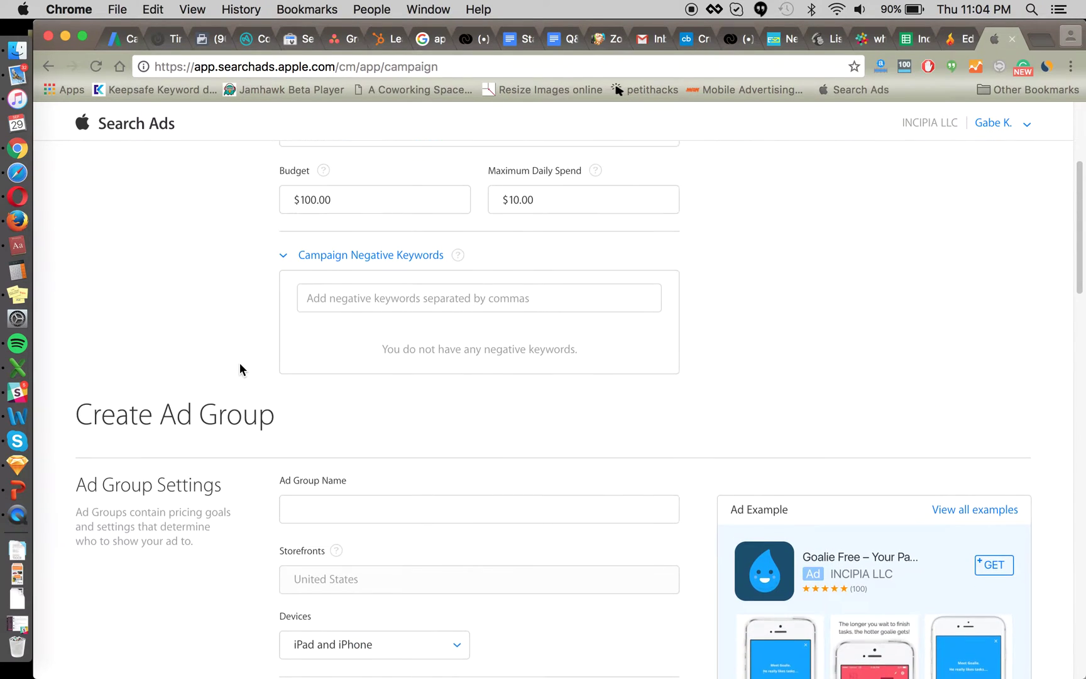
pyautogui.doubleClick(343, 244)
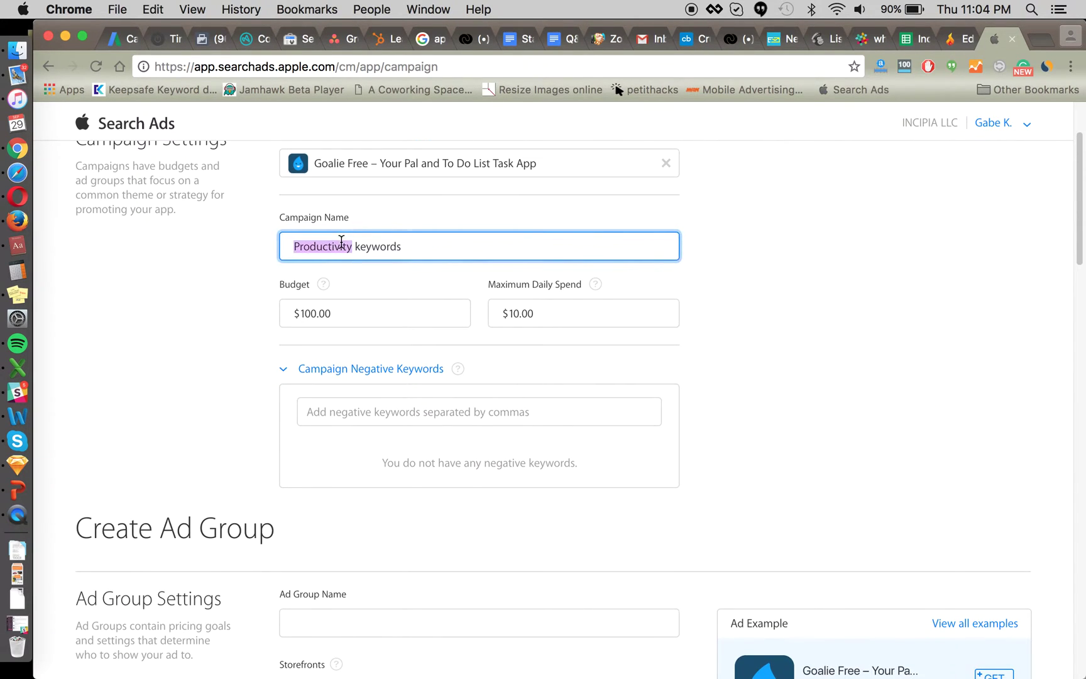
pyautogui.click(212, 396)
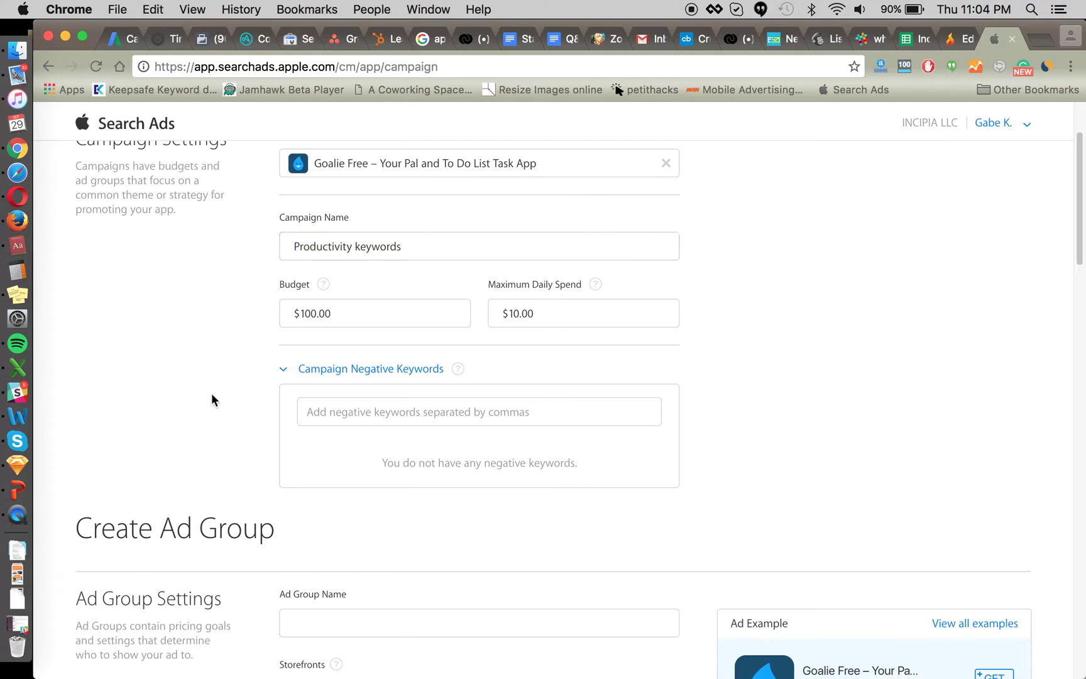
pyautogui.scroll(-5, 211, 396)
pyautogui.click(332, 306)
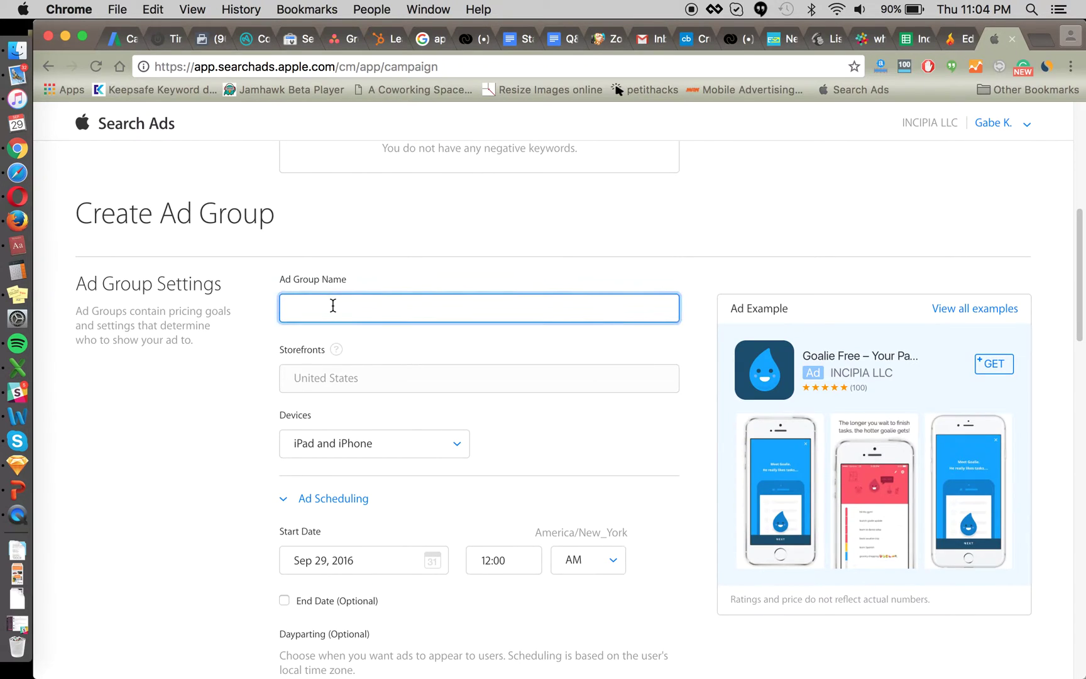
pyautogui.write('to do list')
pyautogui.press('super+a')
pyautogui.press('BackSpace')
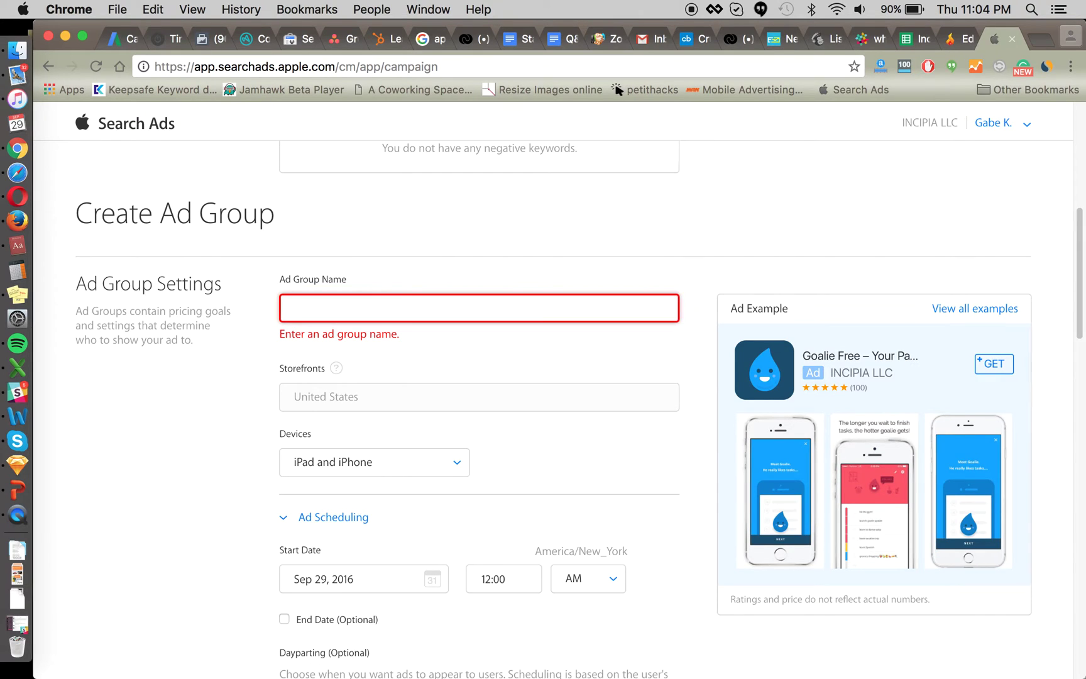
pyautogui.write('task ')
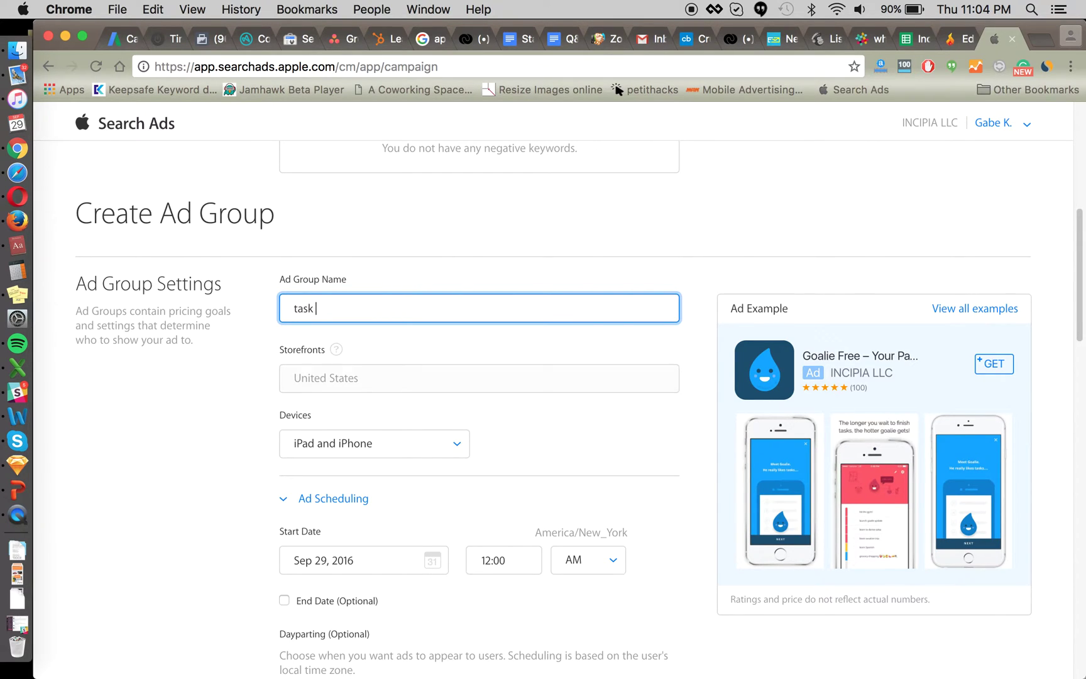
pyautogui.write('list')
pyautogui.press('super+a')
pyautogui.press('BackSpace')
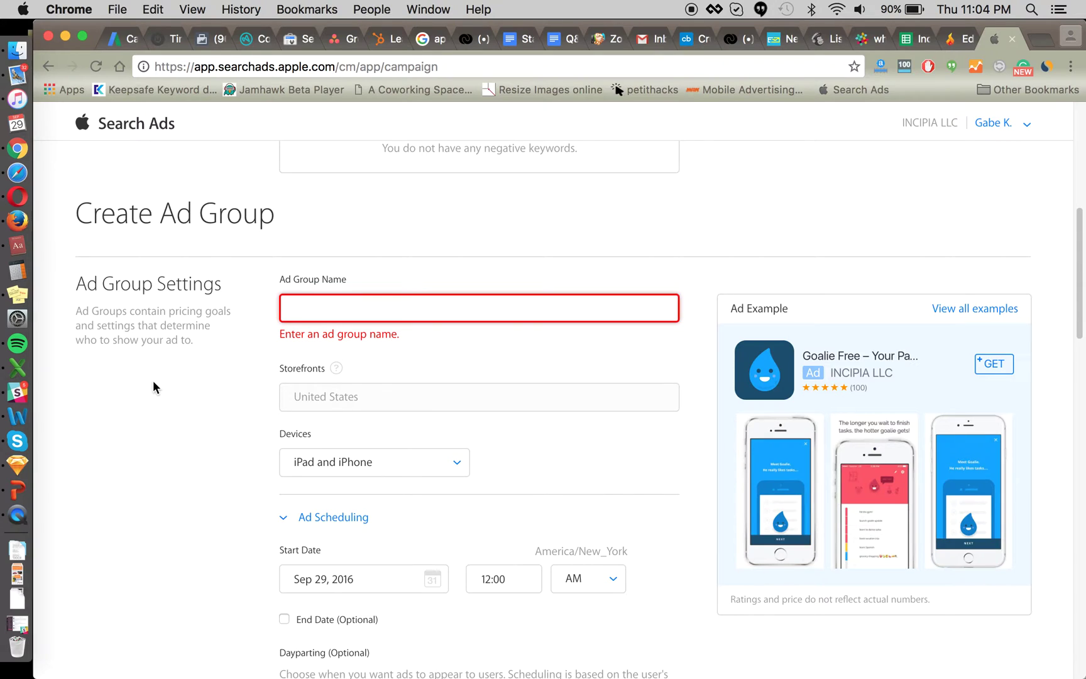
pyautogui.scroll(2, 153, 384)
pyautogui.scroll(4, 338, 286)
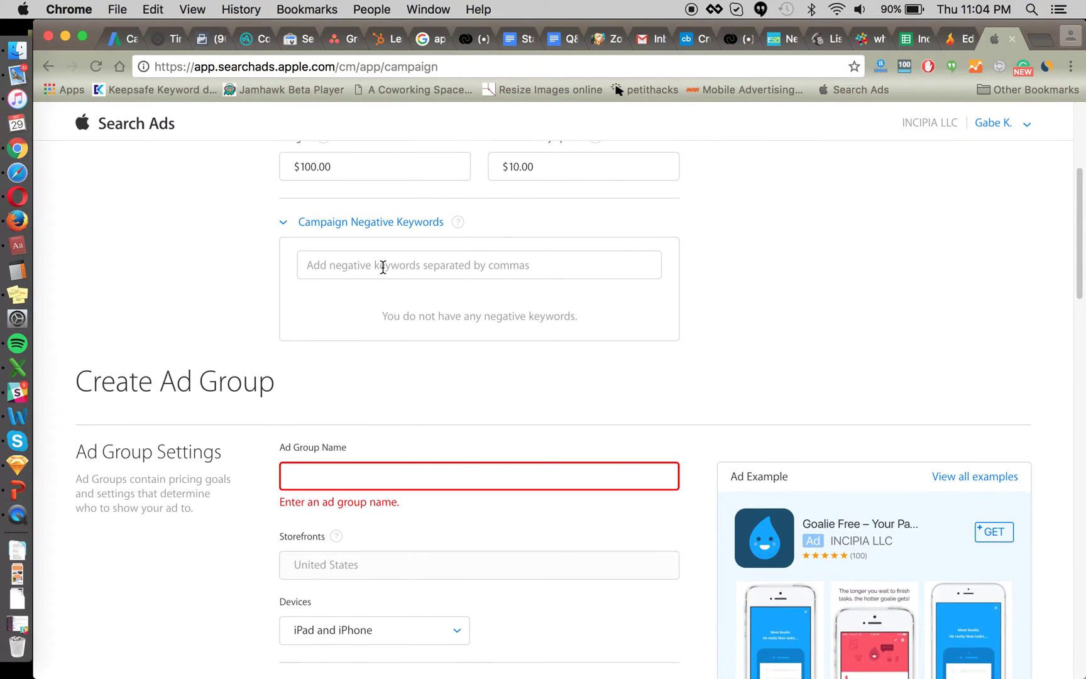
pyautogui.click(385, 268)
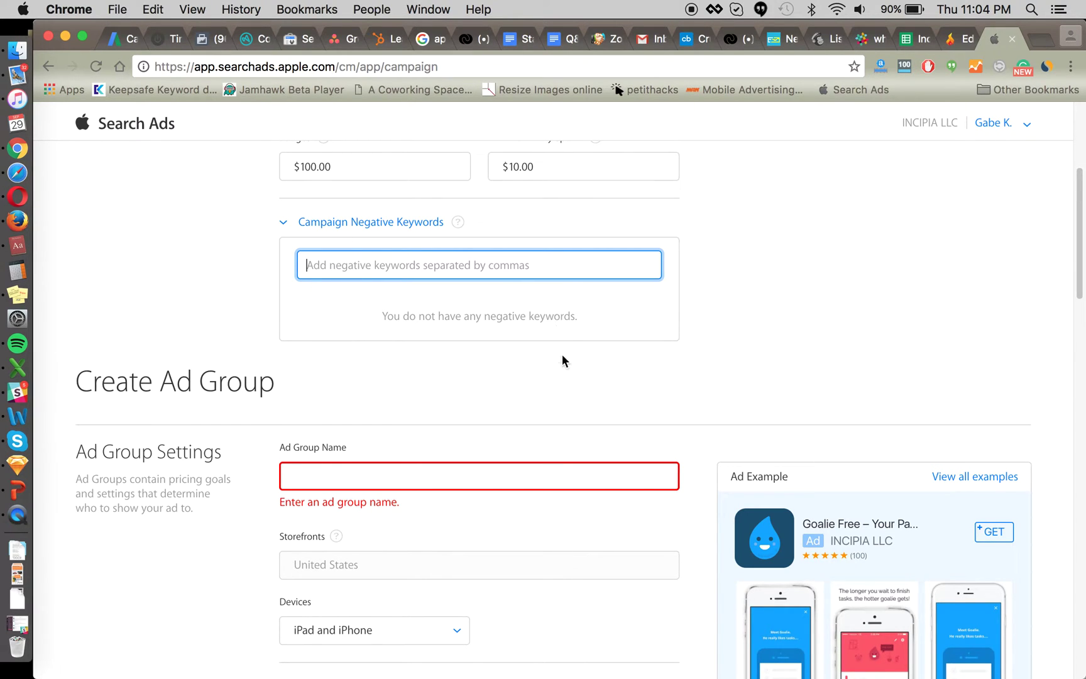
pyautogui.scroll(1, 698, 293)
pyautogui.scroll(-6, 266, 354)
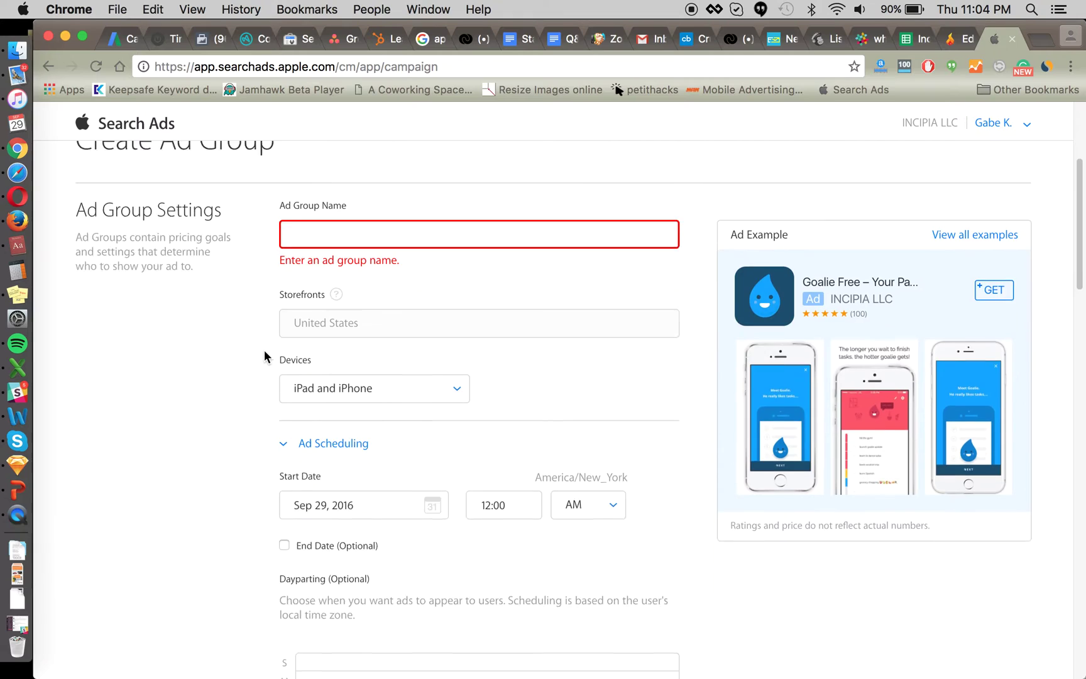
pyautogui.scroll(-20, 230, 398)
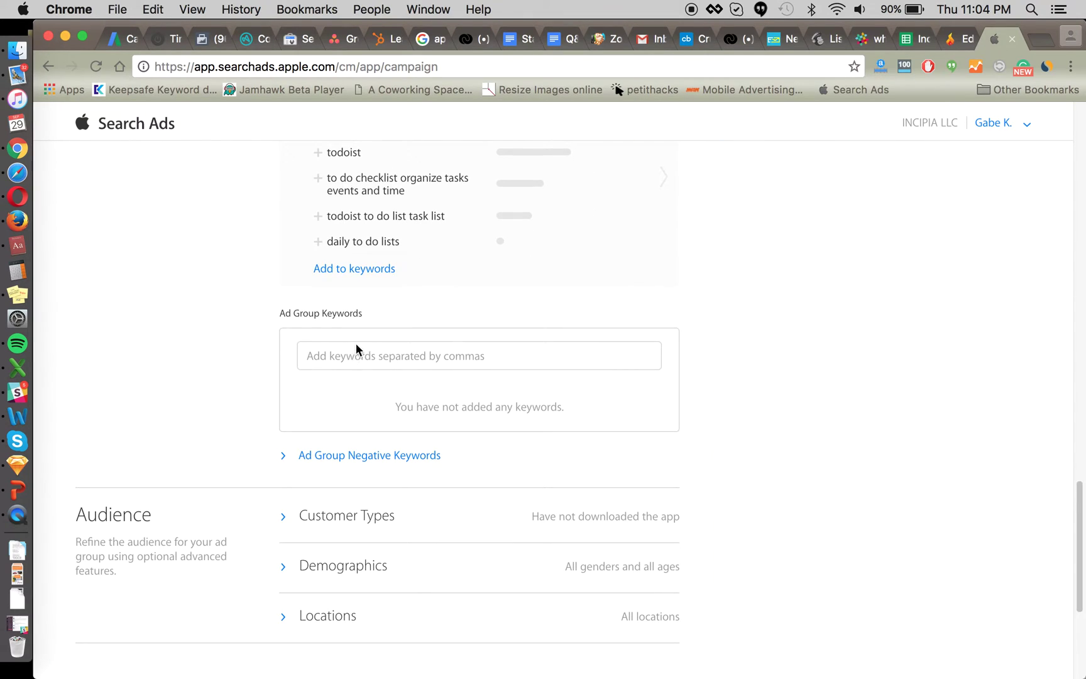
pyautogui.click(357, 356)
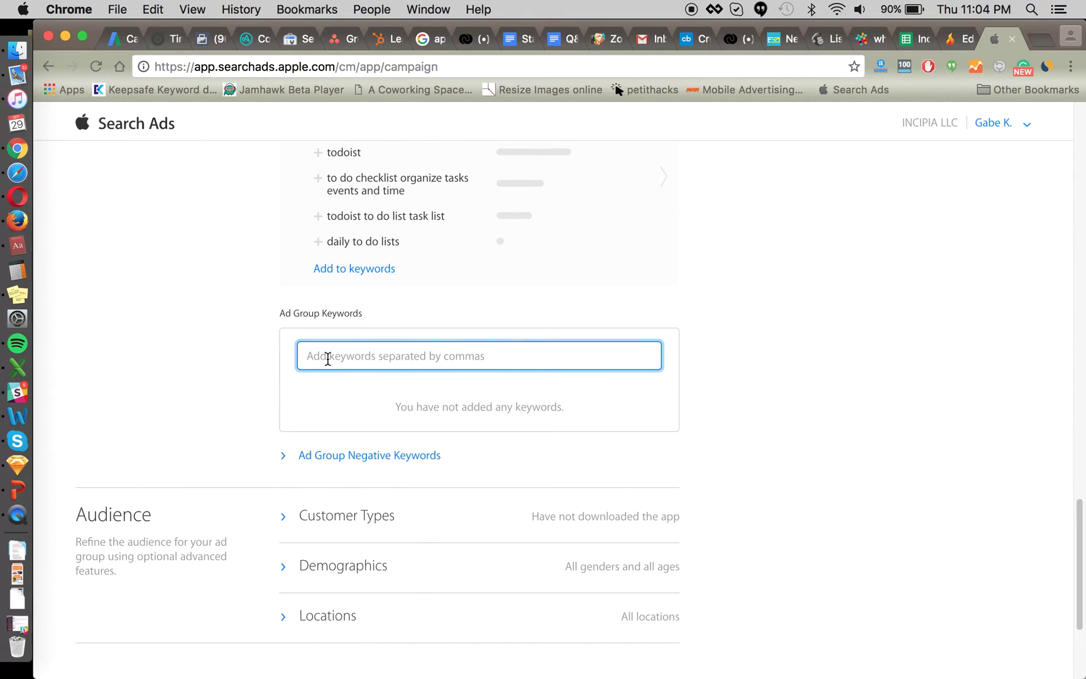
pyautogui.scroll(6, 233, 364)
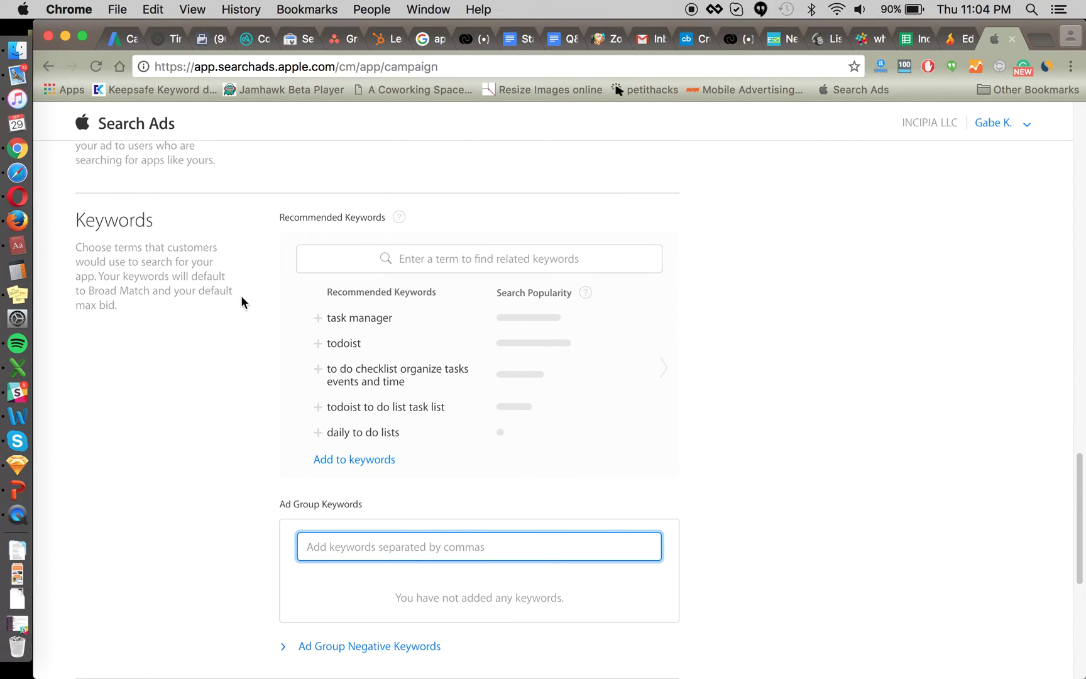
pyautogui.scroll(10, 214, 405)
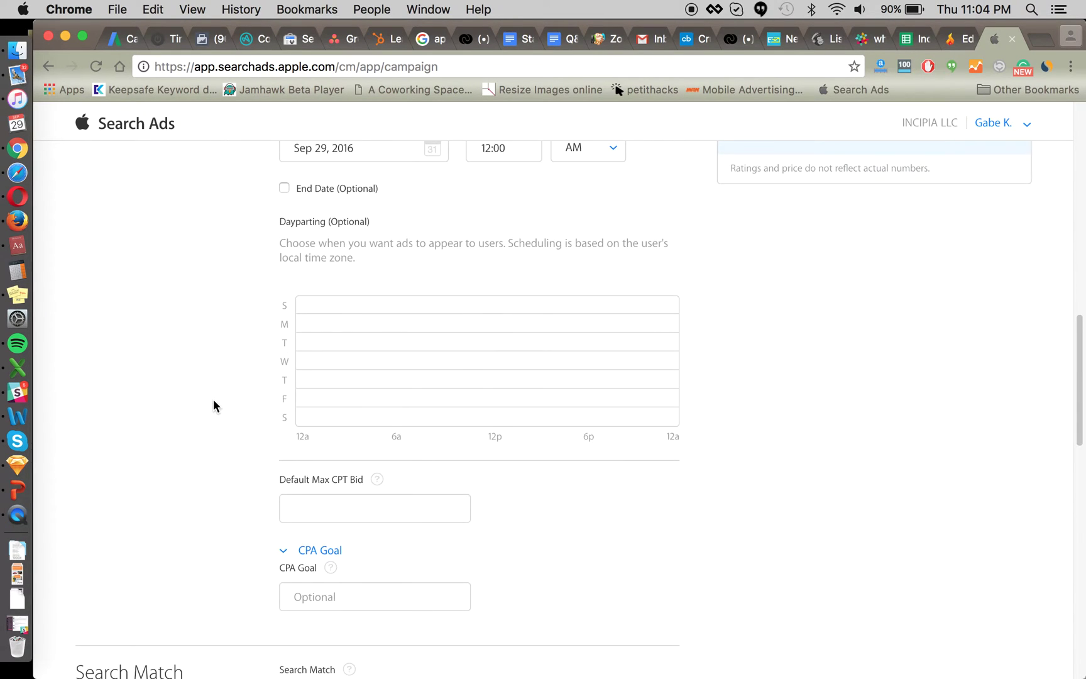
pyautogui.scroll(5, 213, 406)
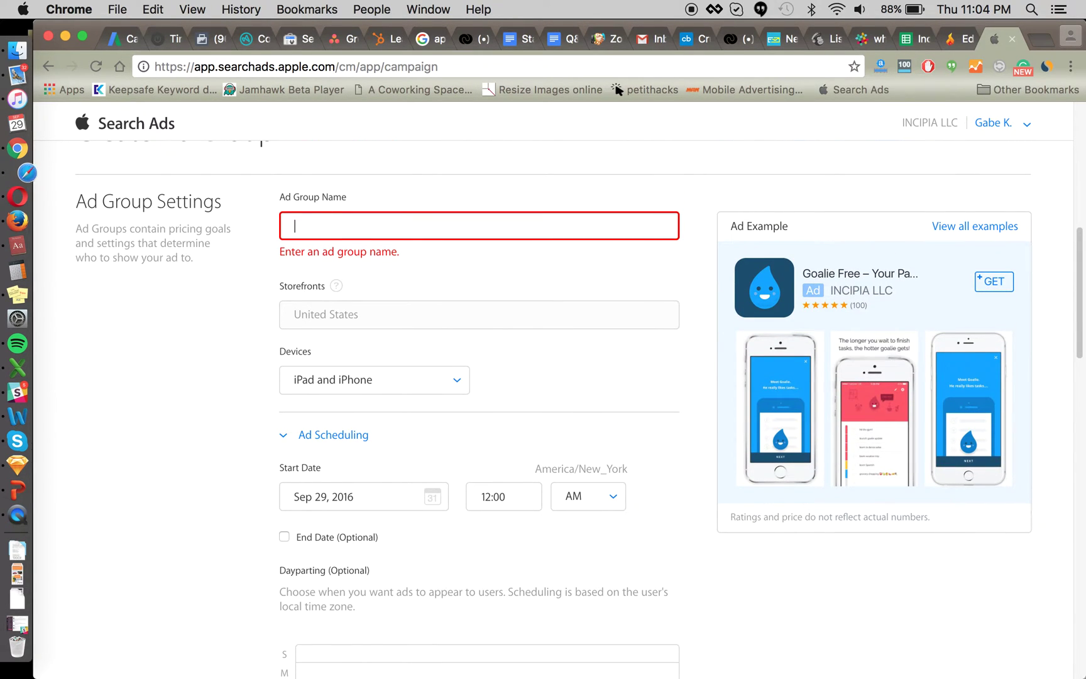
pyautogui.click(325, 216)
# Enter 'to do list' as the Ad Group Name
pyautogui.write('to do list')
pyautogui.click(184, 359)
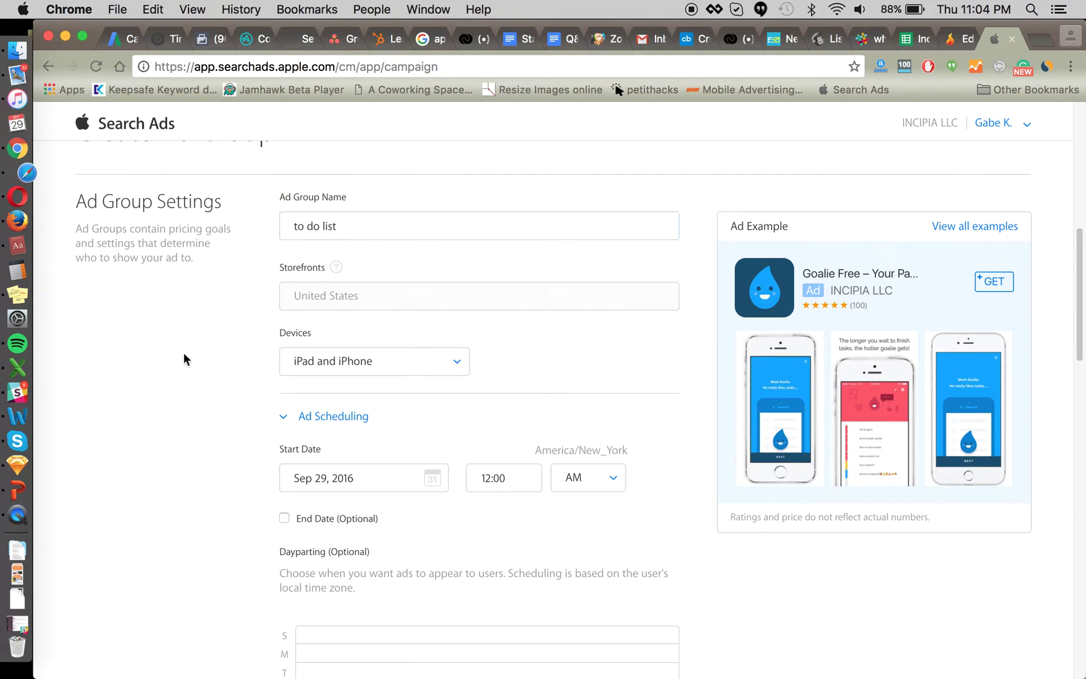
pyautogui.scroll(4, 232, 317)
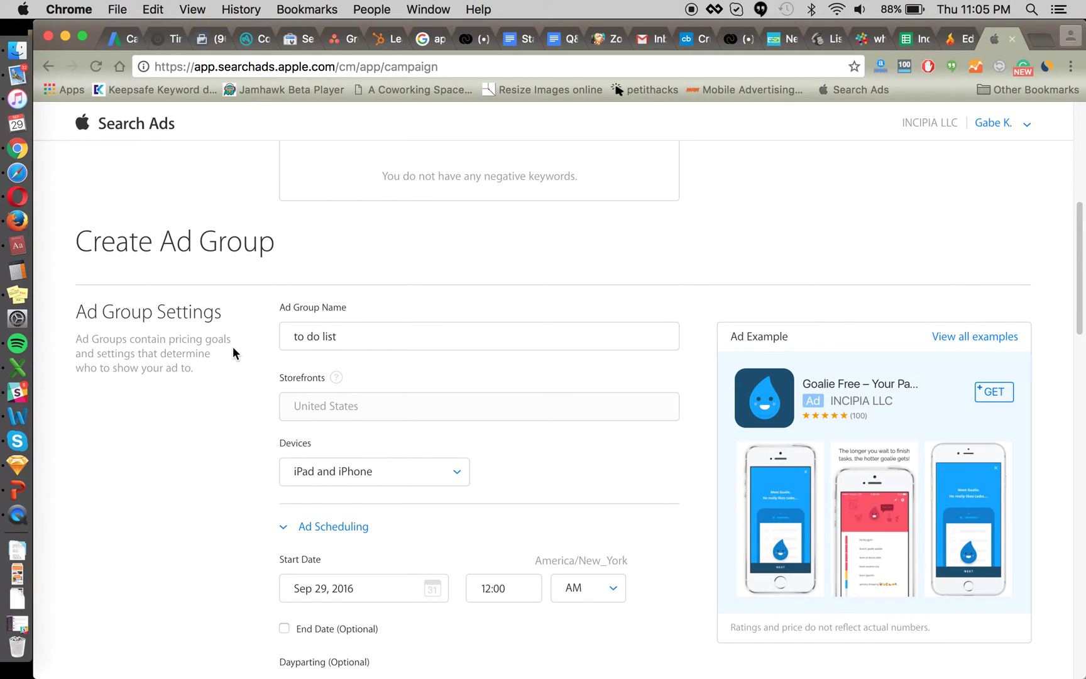
pyautogui.scroll(3, 308, 271)
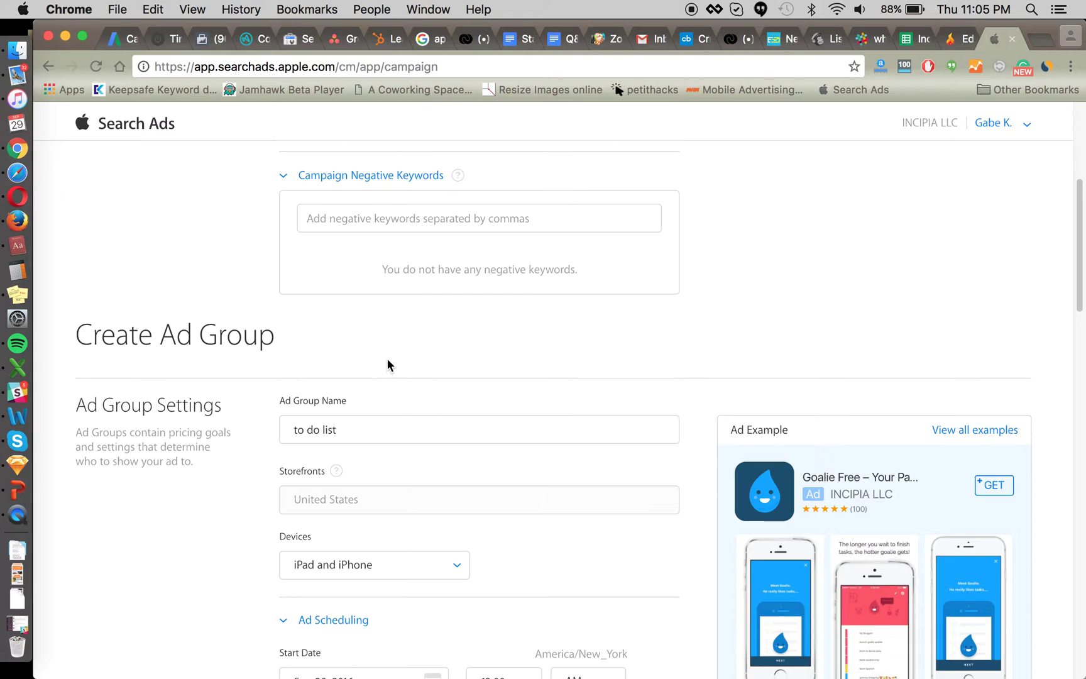
# Choose 'iPhone only' in the ad group's Devices dropdown
pyautogui.scroll(-4, 228, 492)
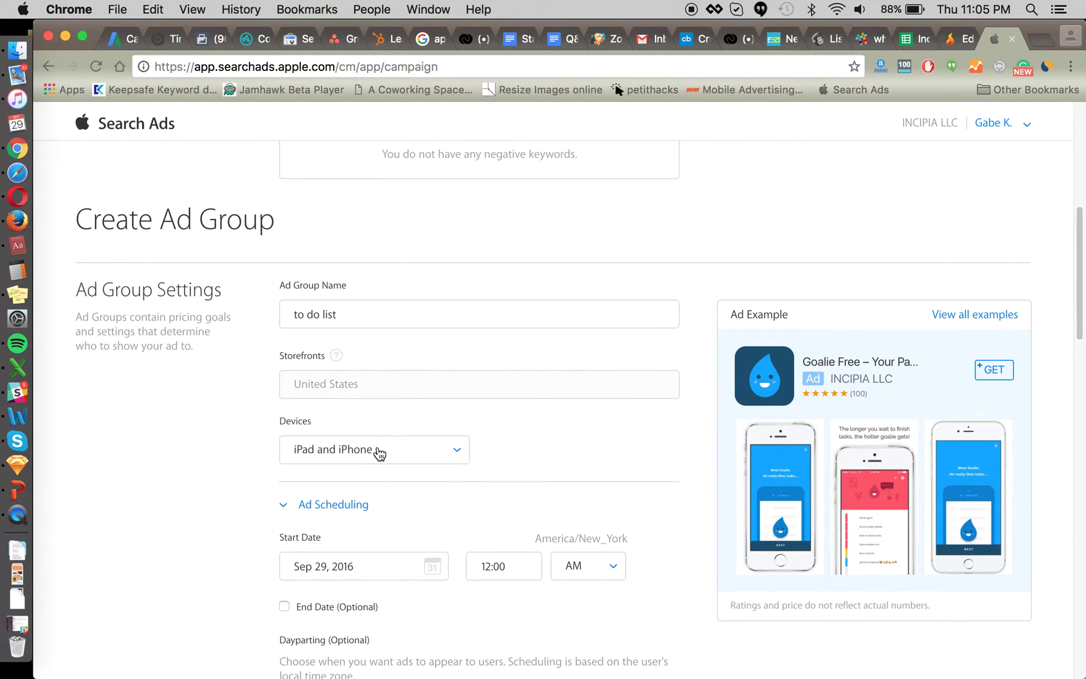
pyautogui.click(376, 450)
pyautogui.click(349, 467)
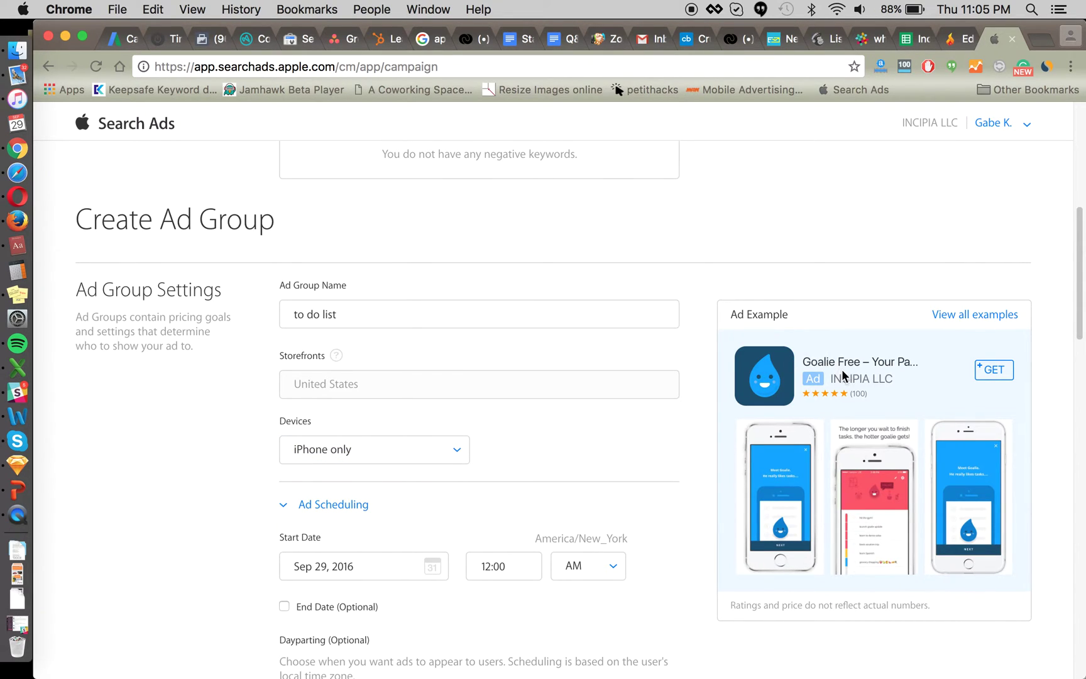
pyautogui.scroll(-1, 593, 421)
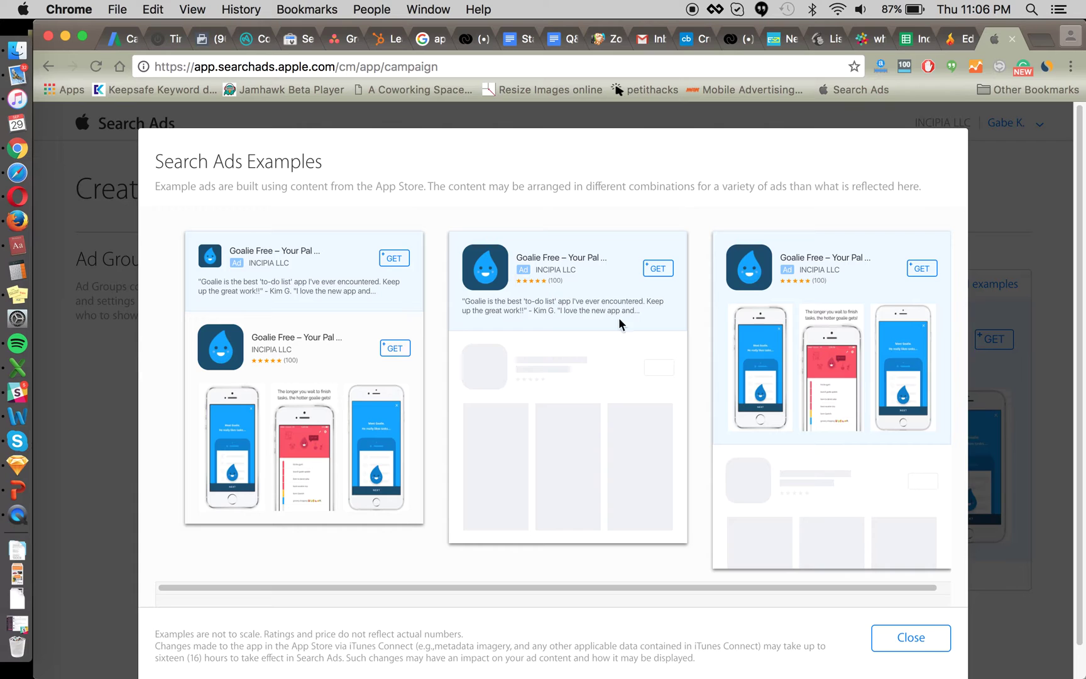
pyautogui.click(911, 637)
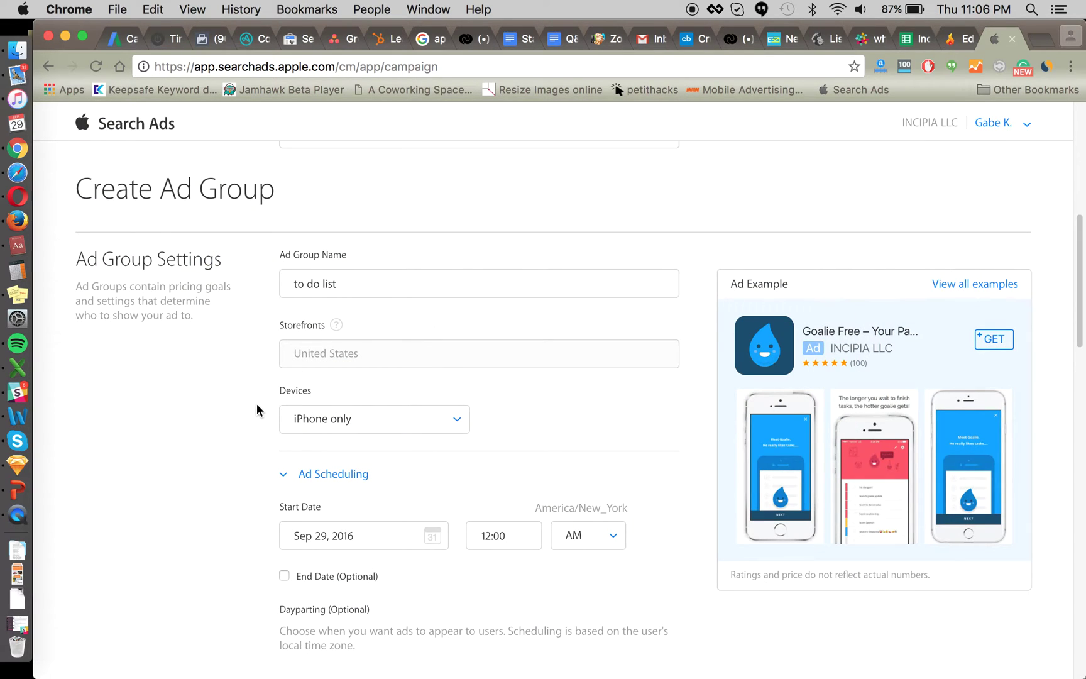
pyautogui.scroll(-1, 257, 407)
pyautogui.scroll(-2, 213, 389)
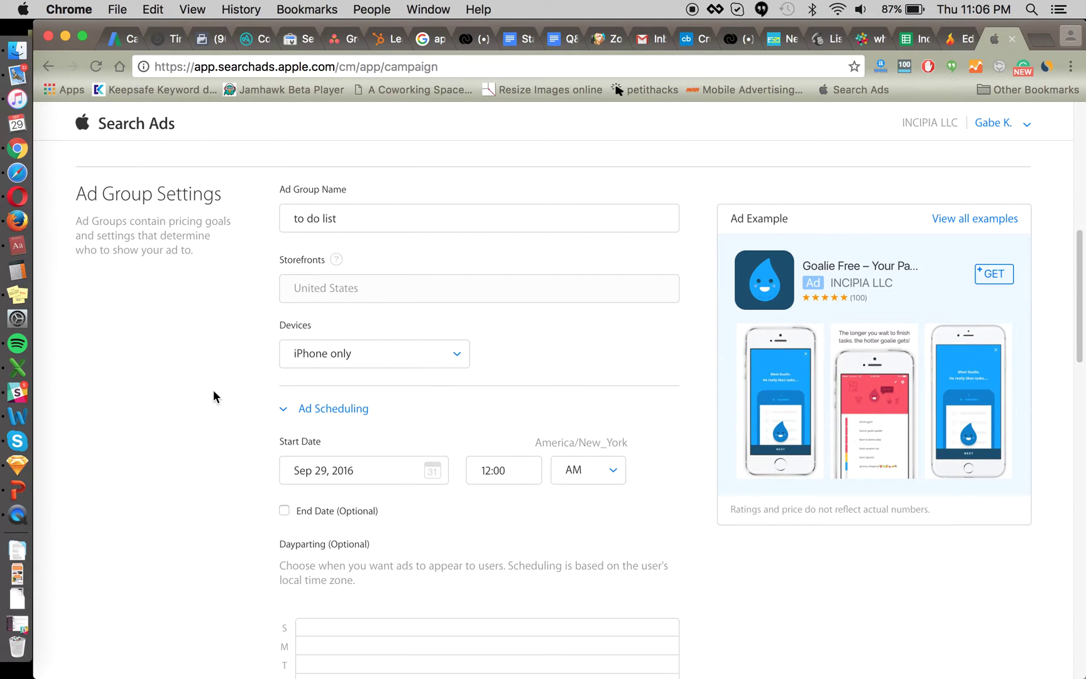
pyautogui.scroll(-2, 213, 390)
pyautogui.scroll(-2, 213, 396)
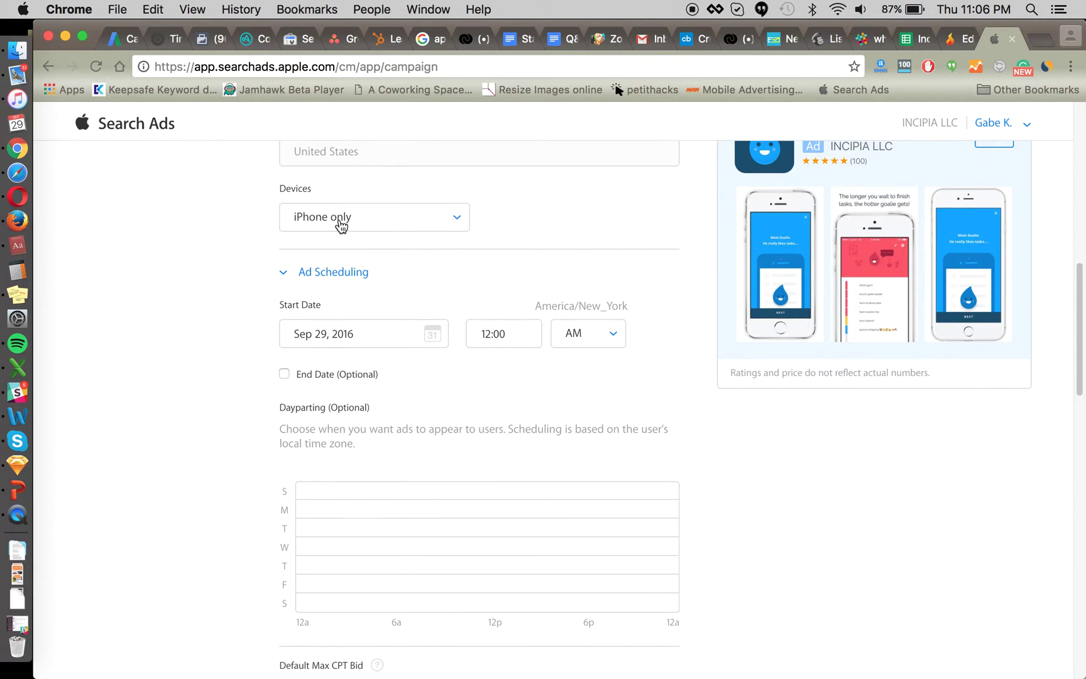
pyautogui.scroll(-2, 262, 303)
pyautogui.scroll(-2, 245, 309)
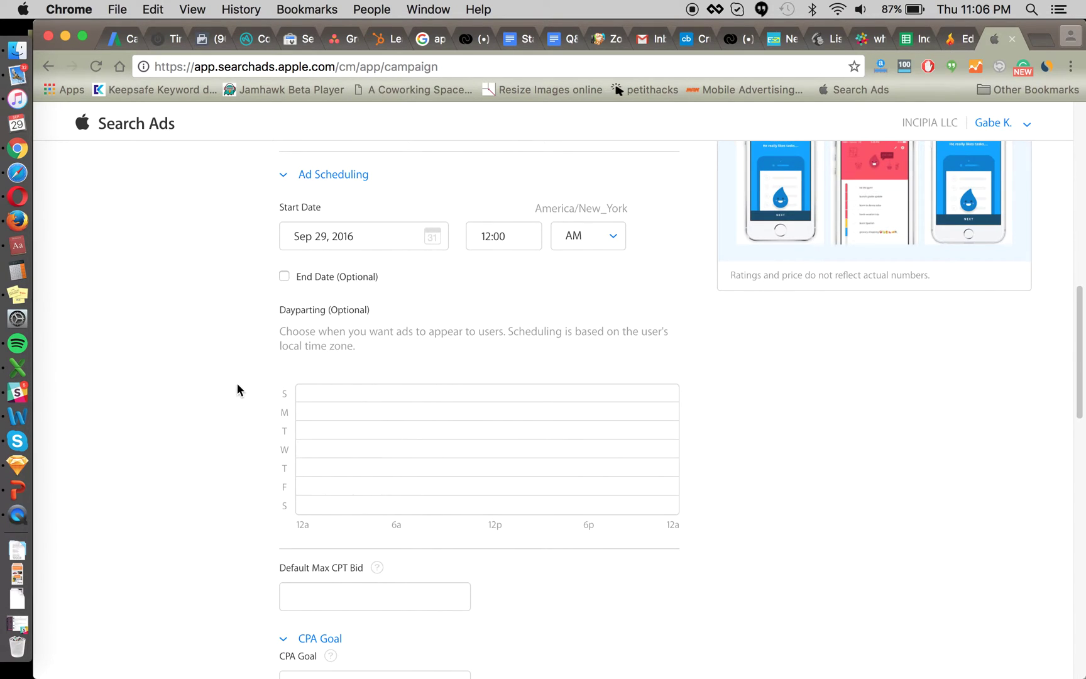
pyautogui.moveTo(294, 393); pyautogui.dragTo(674, 398)
pyautogui.moveTo(308, 507); pyautogui.dragTo(674, 505)
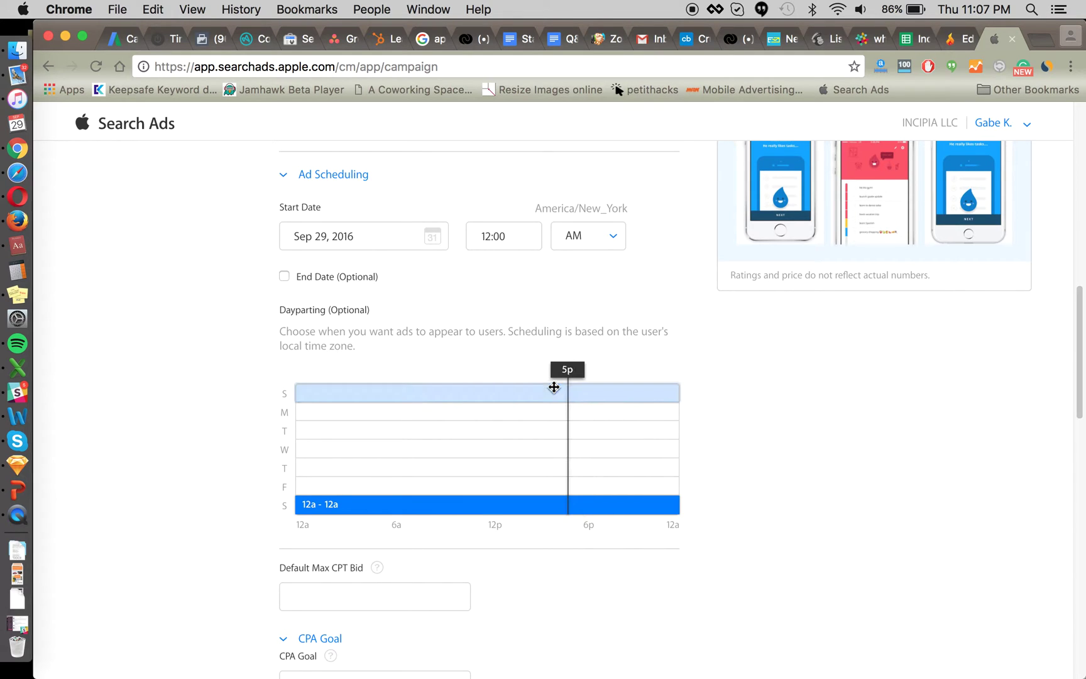
pyautogui.click(504, 504)
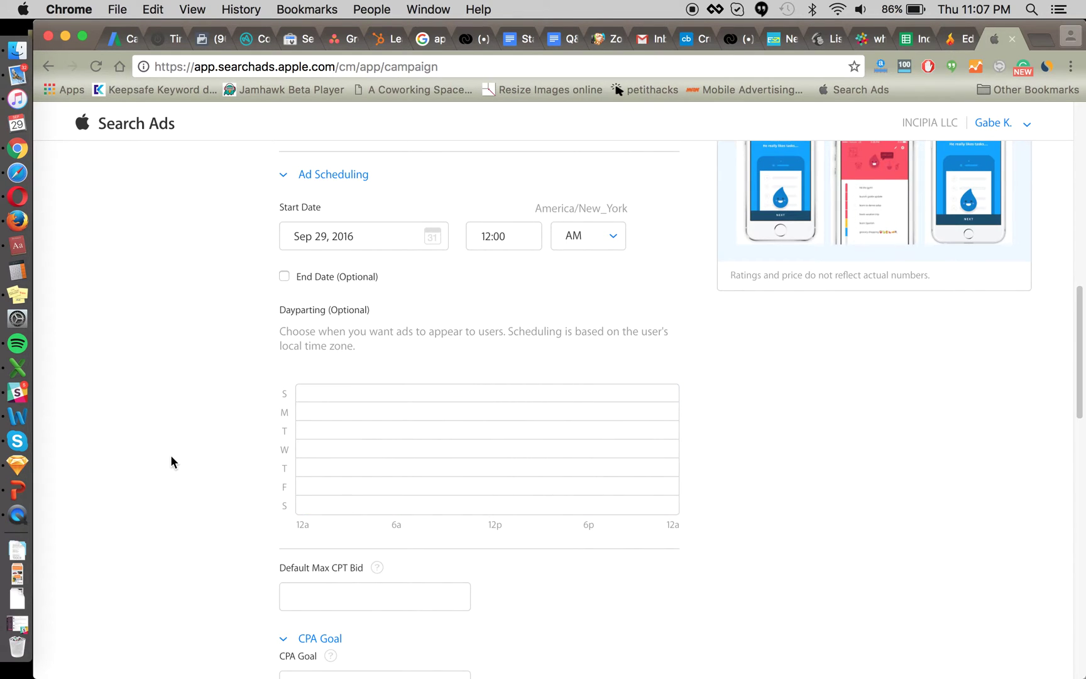
# Enter 0.50 in the Default Max CPT Bid field
pyautogui.scroll(-3, 274, 461)
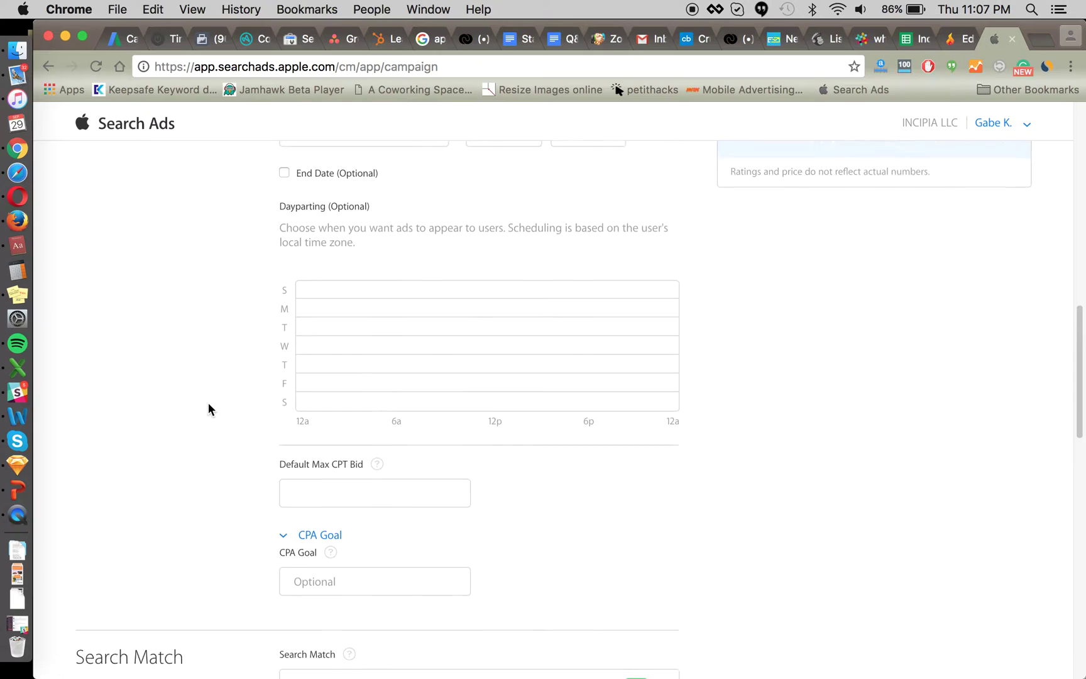
pyautogui.scroll(-2, 208, 402)
pyautogui.click(314, 420)
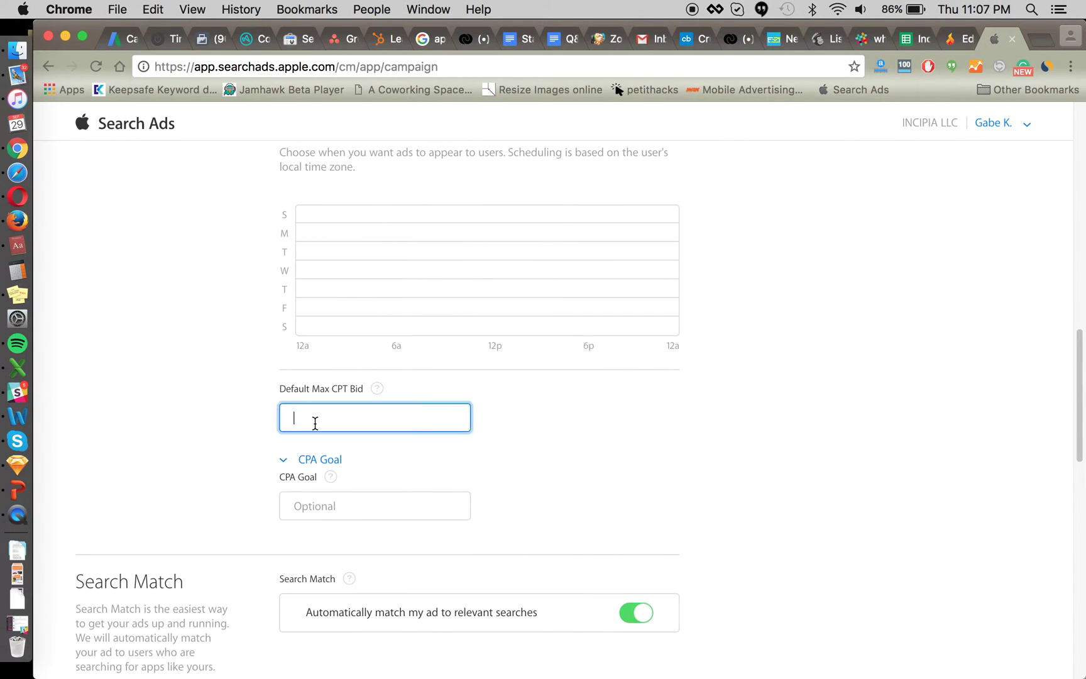
pyautogui.click(221, 419)
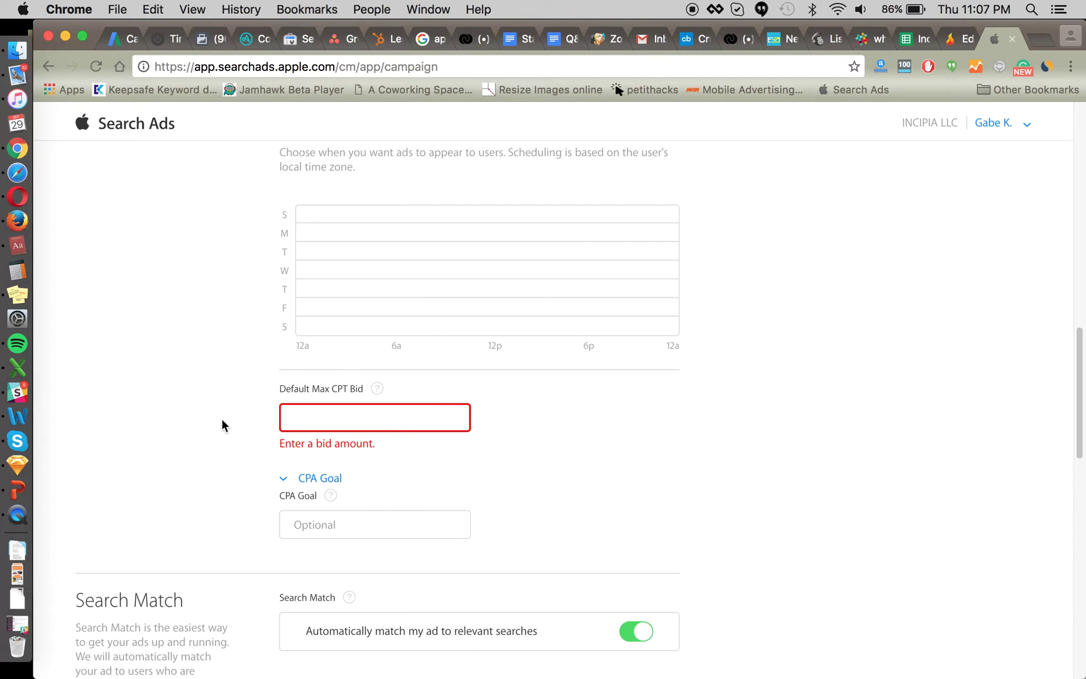
pyautogui.click(294, 420)
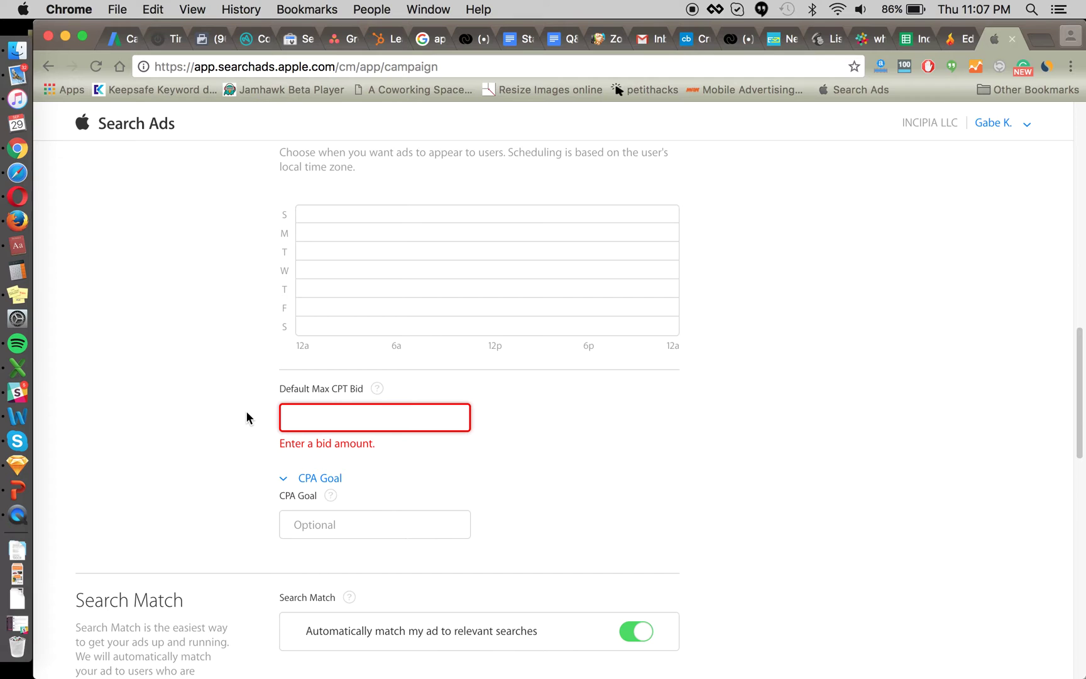
pyautogui.scroll(-1, 257, 417)
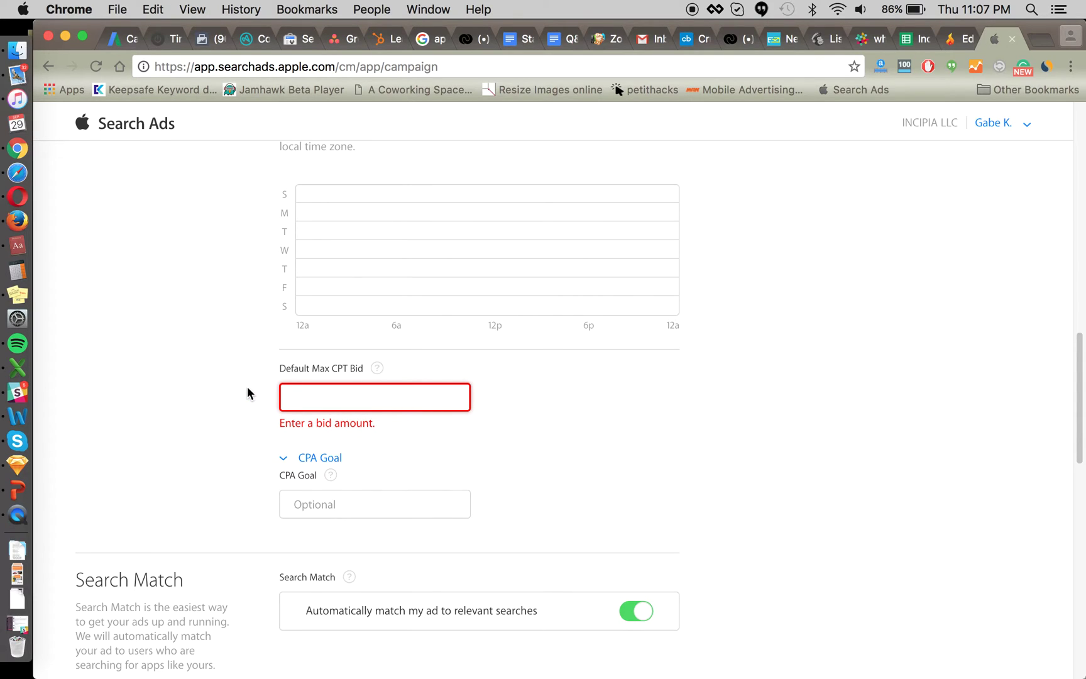
pyautogui.write('0.50')
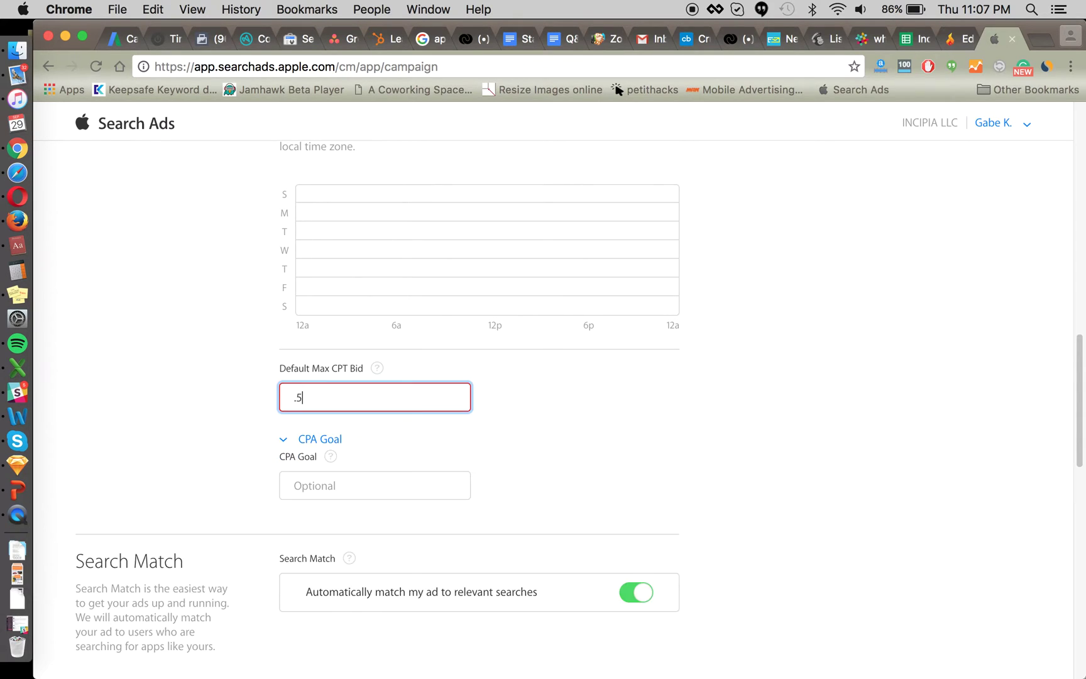
pyautogui.click(223, 409)
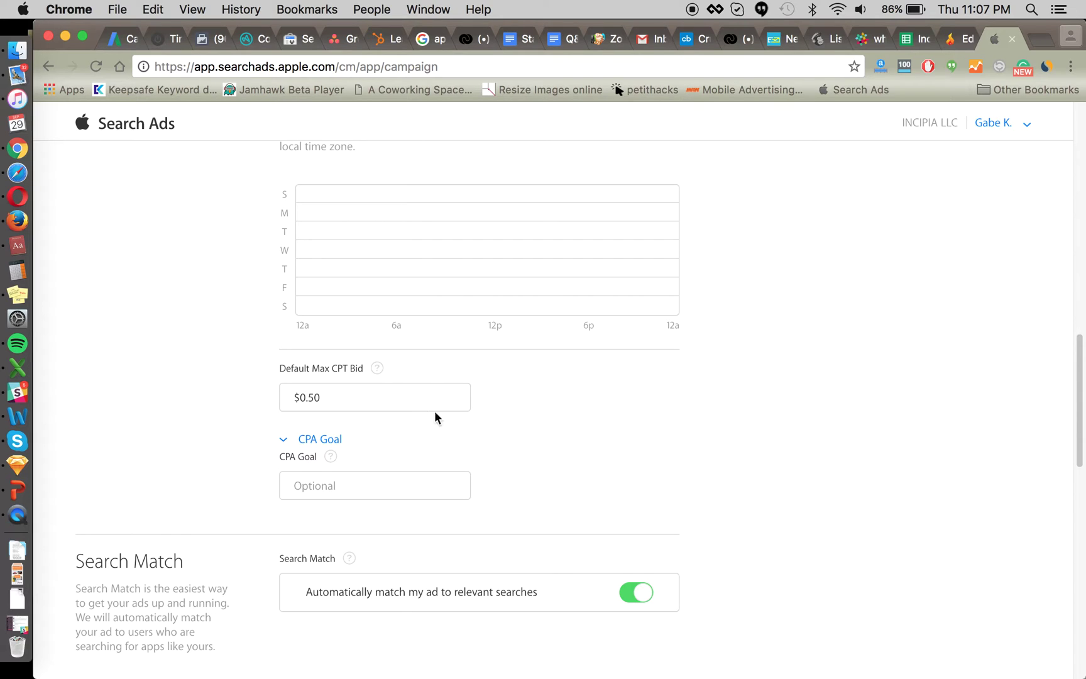
pyautogui.scroll(-2, 224, 398)
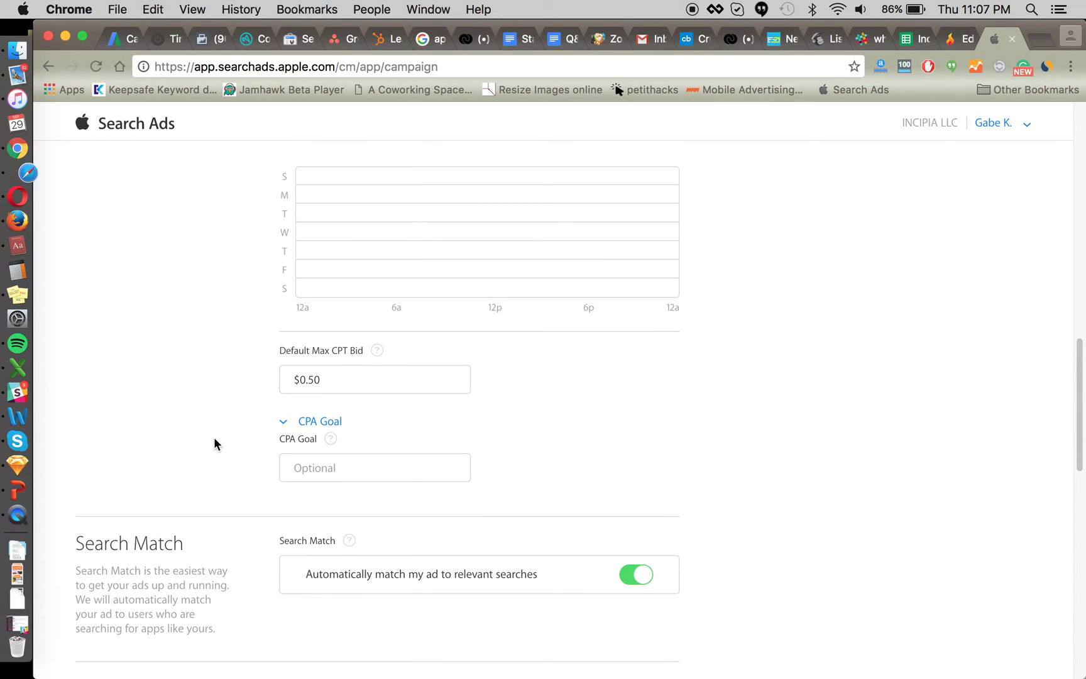
pyautogui.scroll(1, 247, 367)
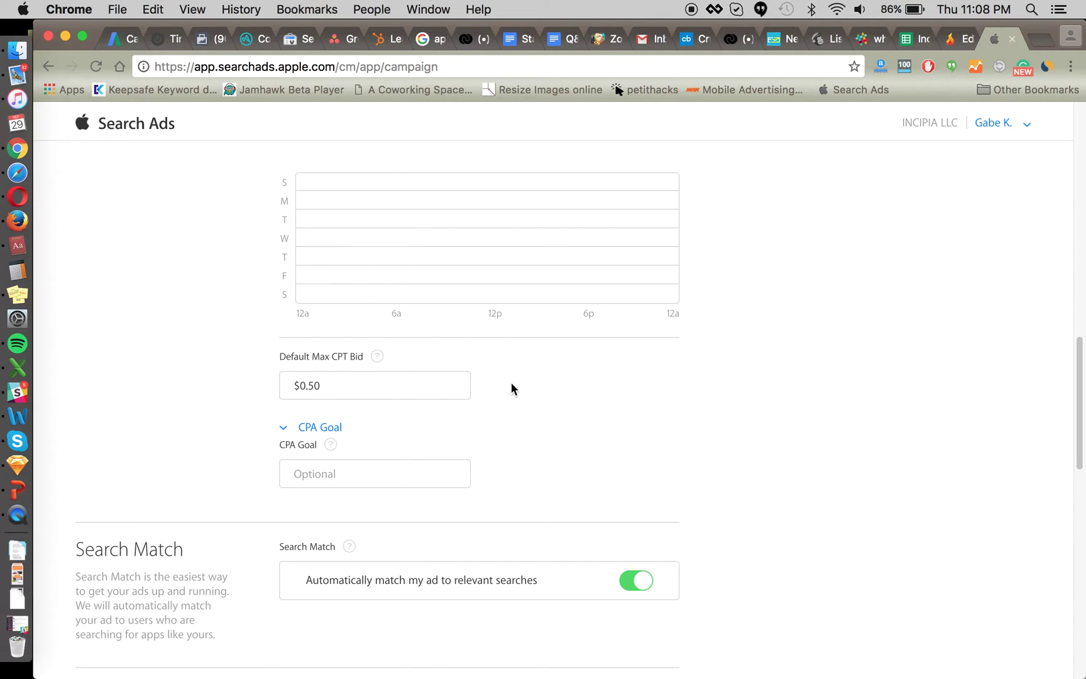
pyautogui.click(402, 384)
pyautogui.click(248, 377)
pyautogui.click(343, 386)
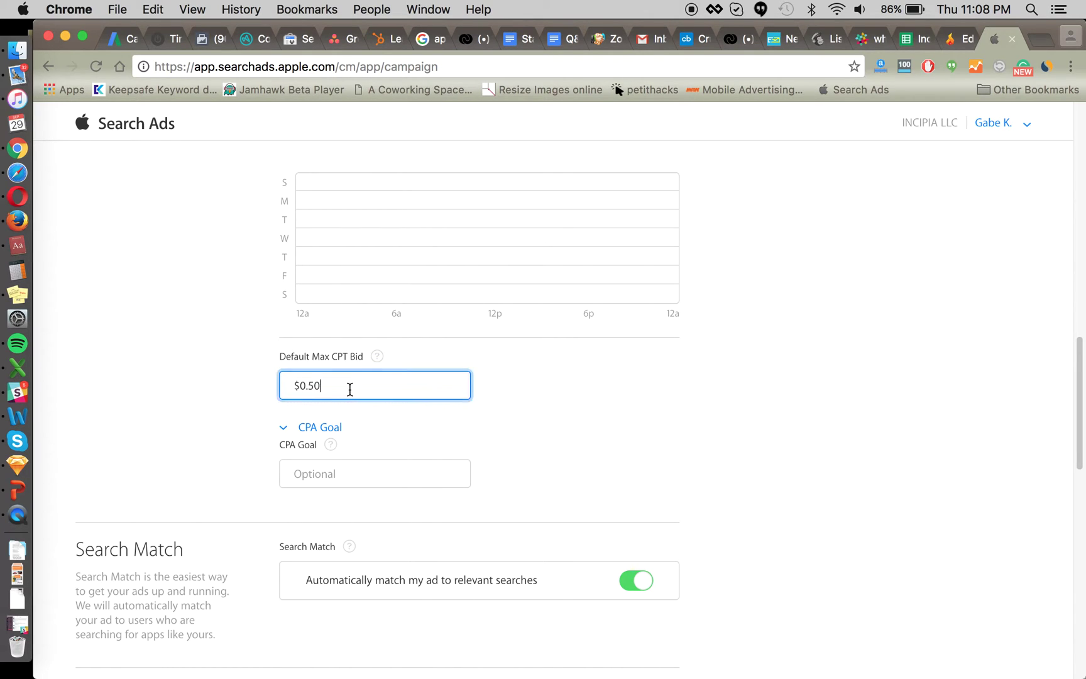
pyautogui.click(224, 379)
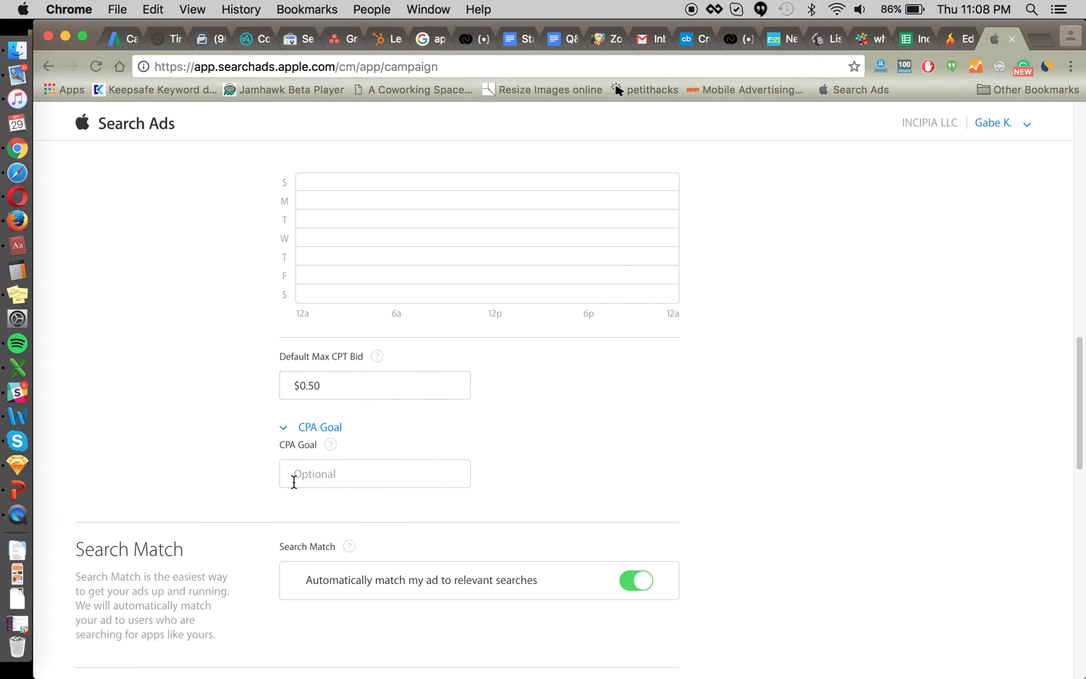
pyautogui.click(313, 482)
pyautogui.click(244, 455)
pyautogui.click(310, 468)
pyautogui.write('2')
pyautogui.click(190, 429)
pyautogui.click(326, 473)
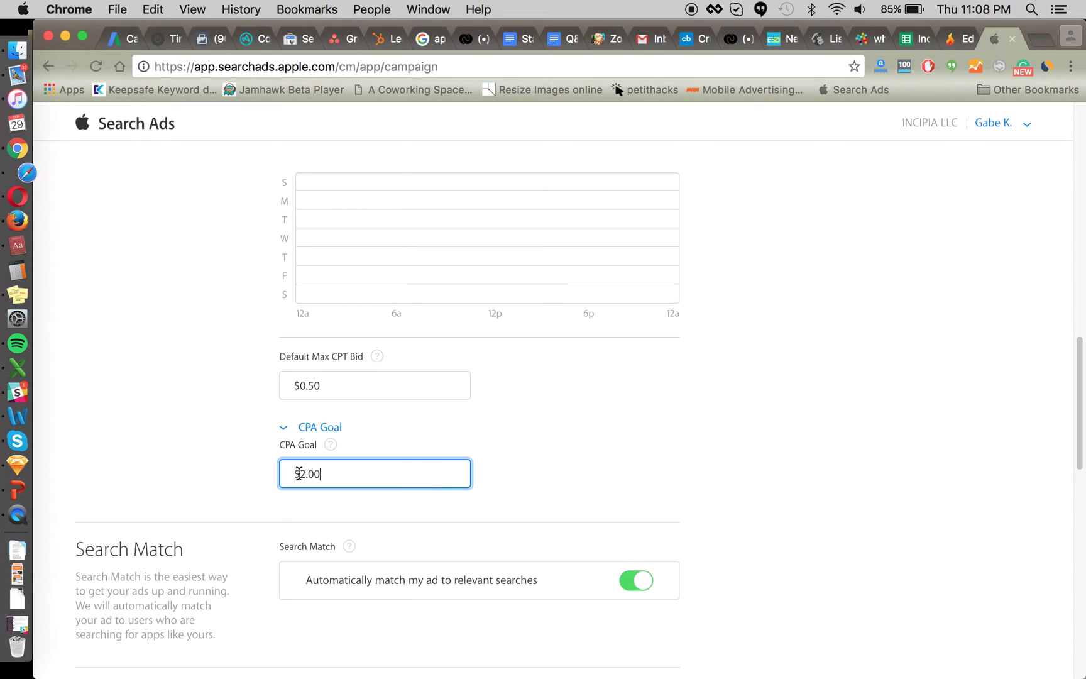
pyautogui.click(328, 384)
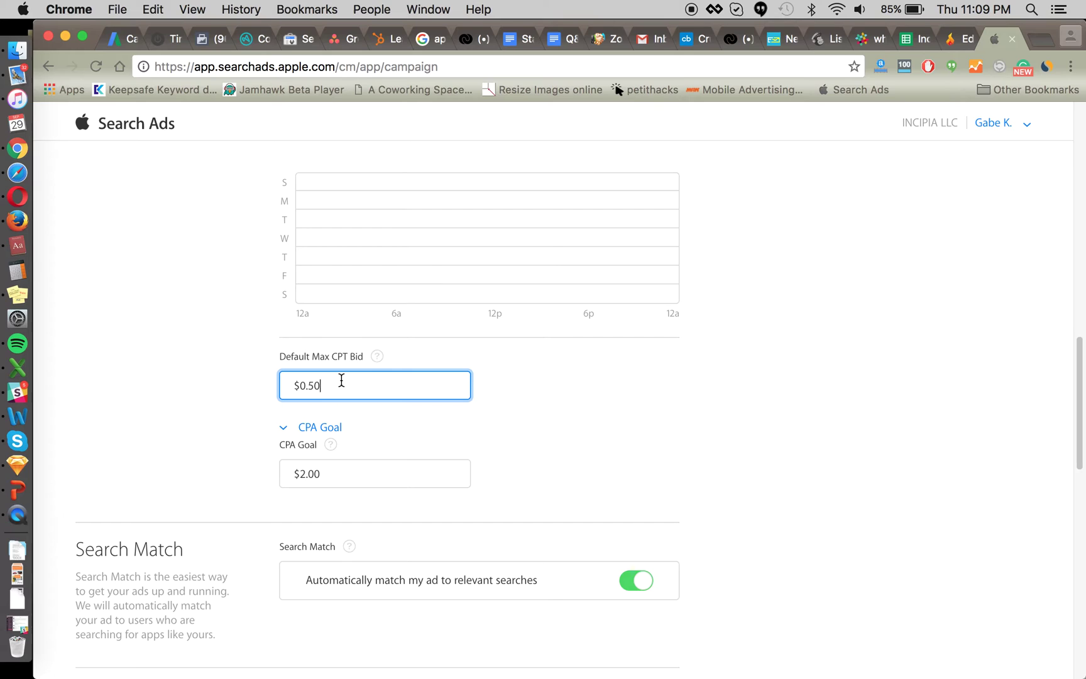
pyautogui.click(334, 472)
pyautogui.moveTo(322, 472); pyautogui.dragTo(257, 478)
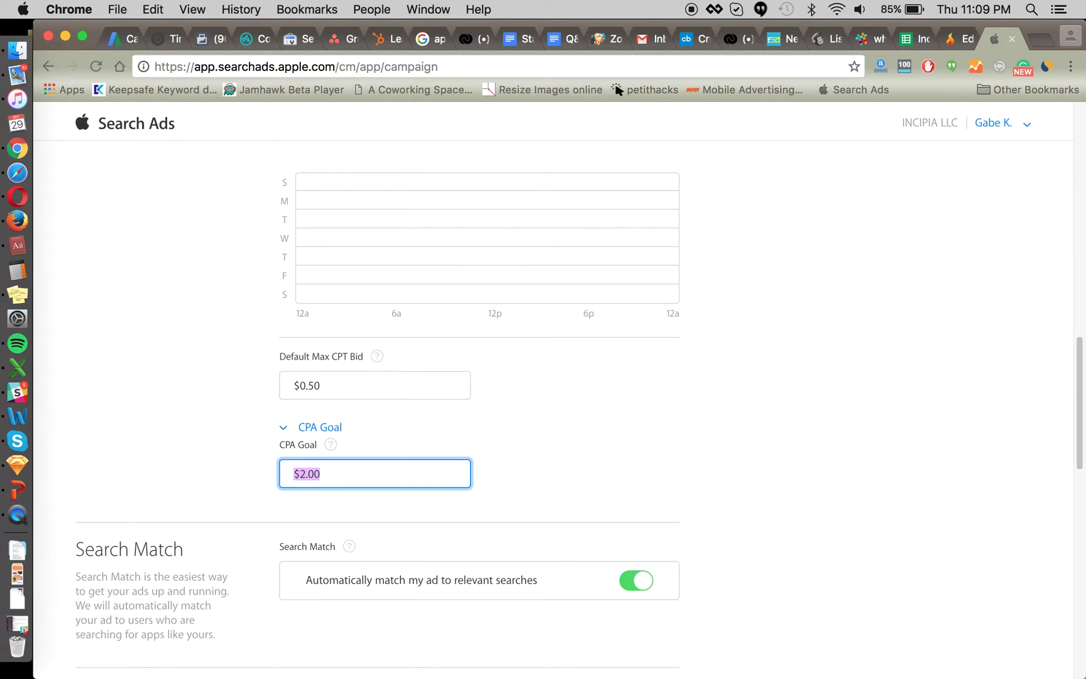
pyautogui.press('BackSpace')
pyautogui.click(223, 440)
pyautogui.click(307, 477)
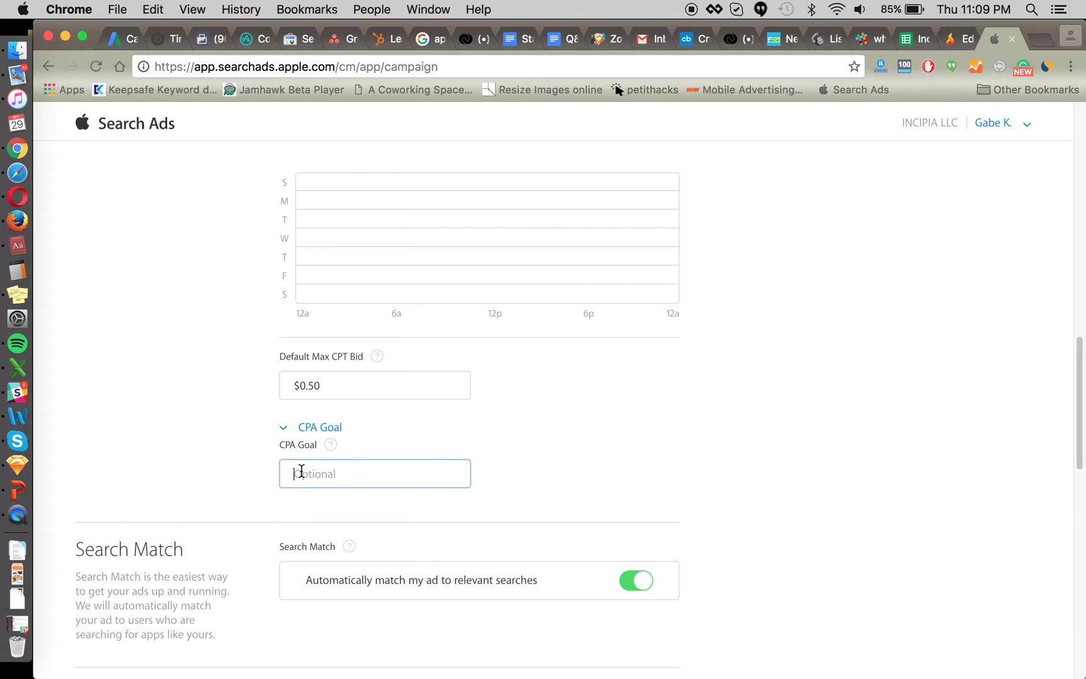
pyautogui.write('2')
pyautogui.click(232, 442)
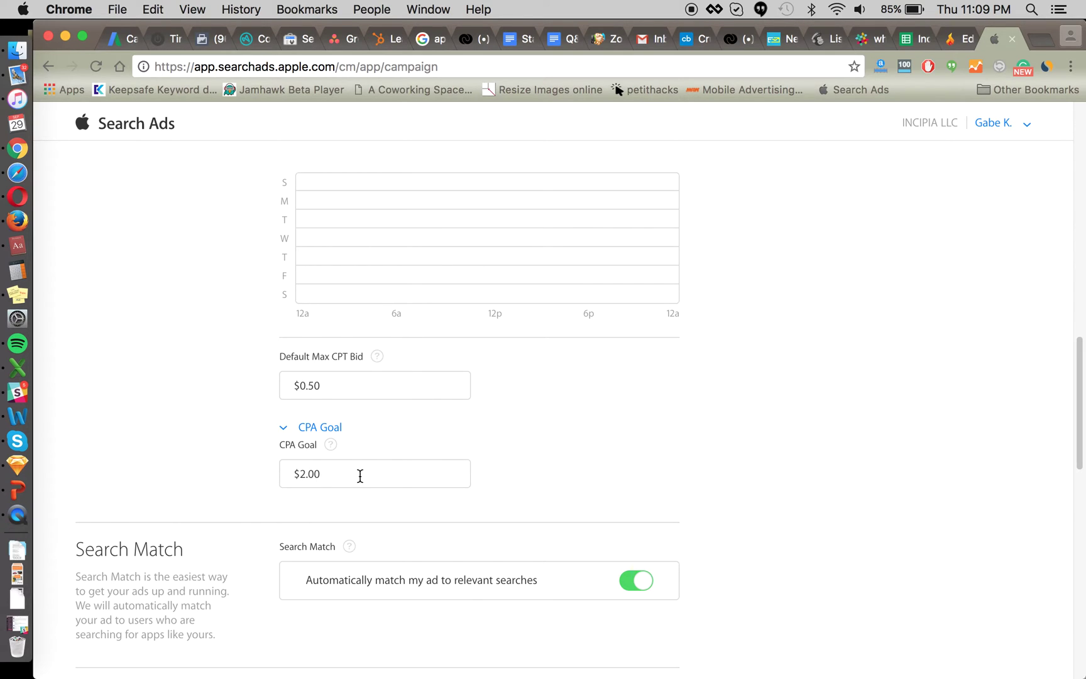
pyautogui.click(339, 472)
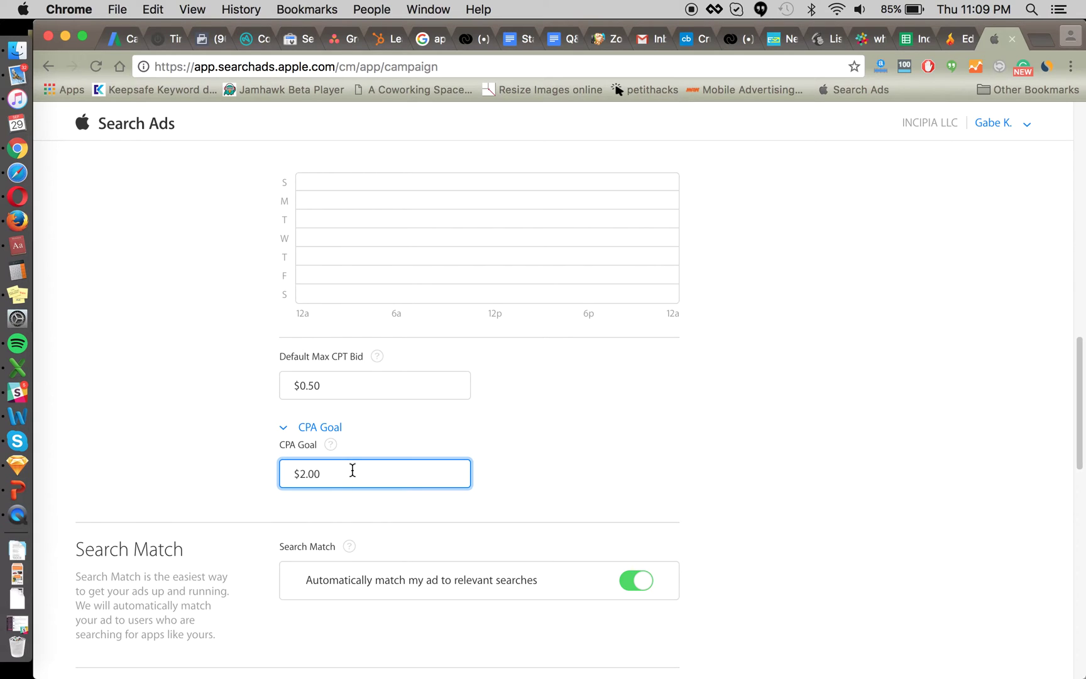
pyautogui.press('super+a')
pyautogui.press('BackSpace')
pyautogui.click(225, 436)
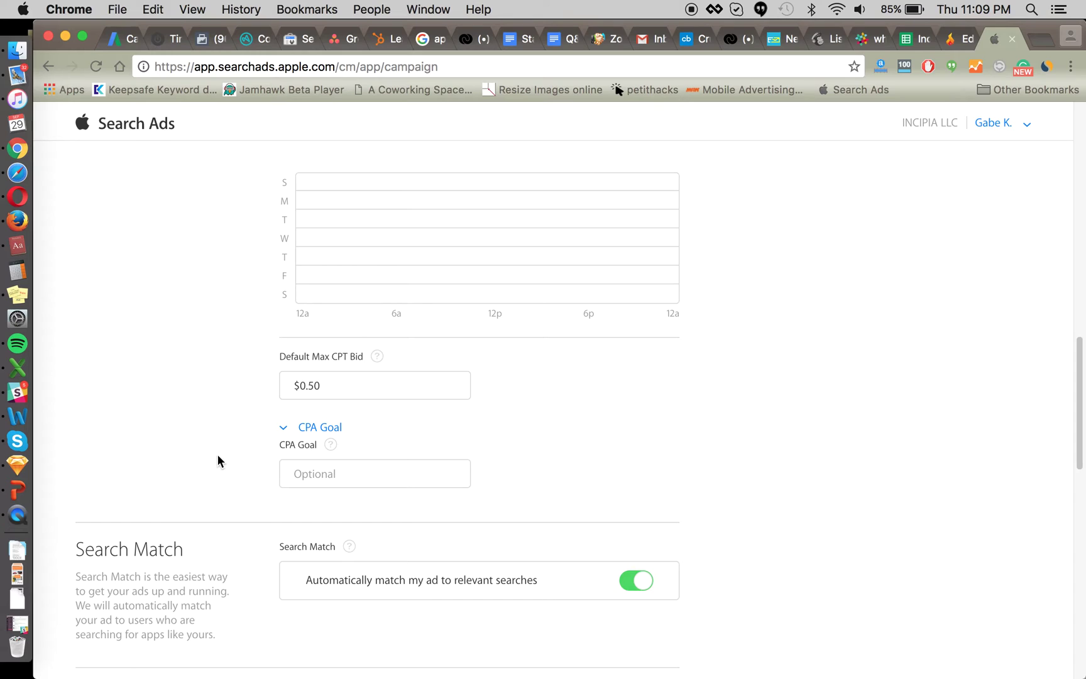
pyautogui.click(334, 384)
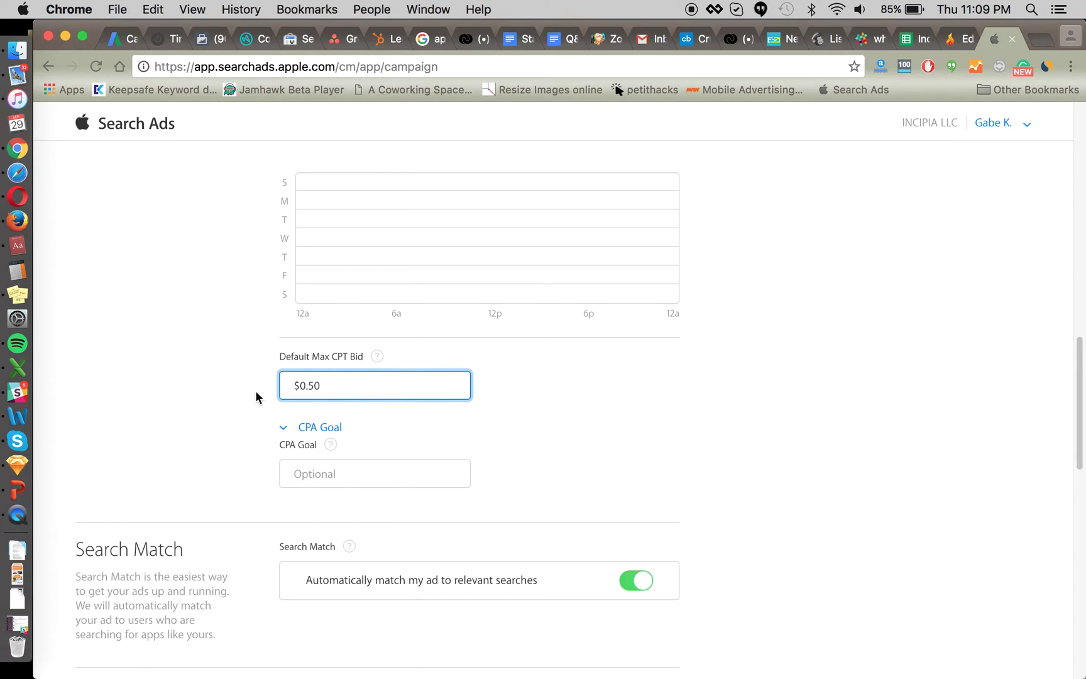
# Read the Search Match help explanation, then switch the Search Match toggle off
pyautogui.click(255, 393)
pyautogui.scroll(-5, 253, 418)
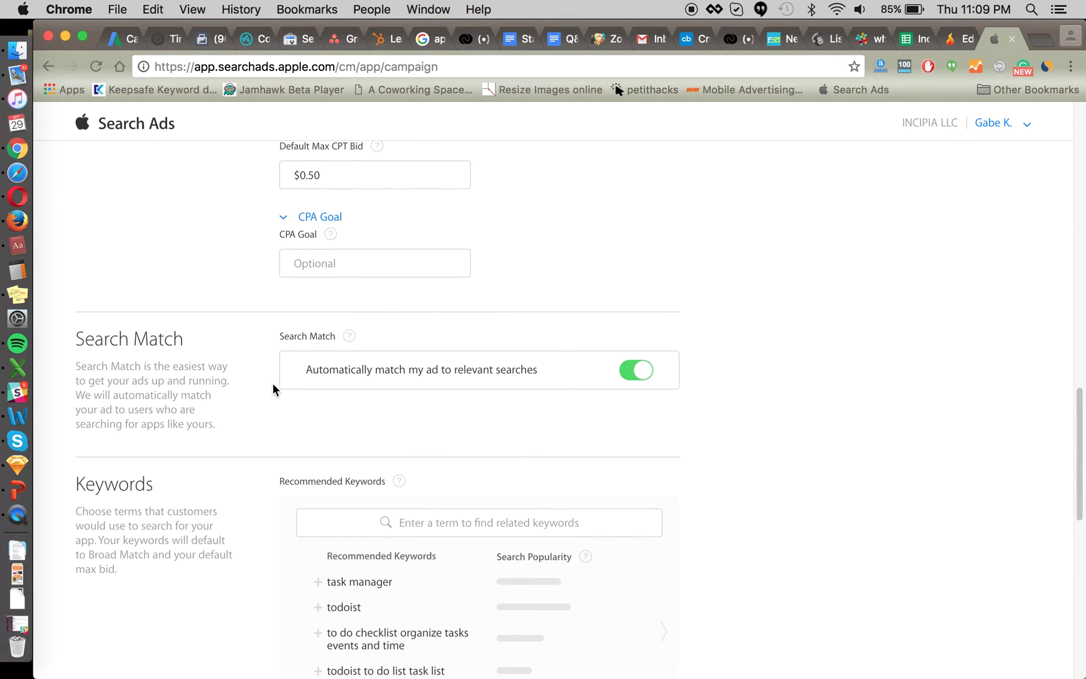
pyautogui.scroll(-2, 272, 388)
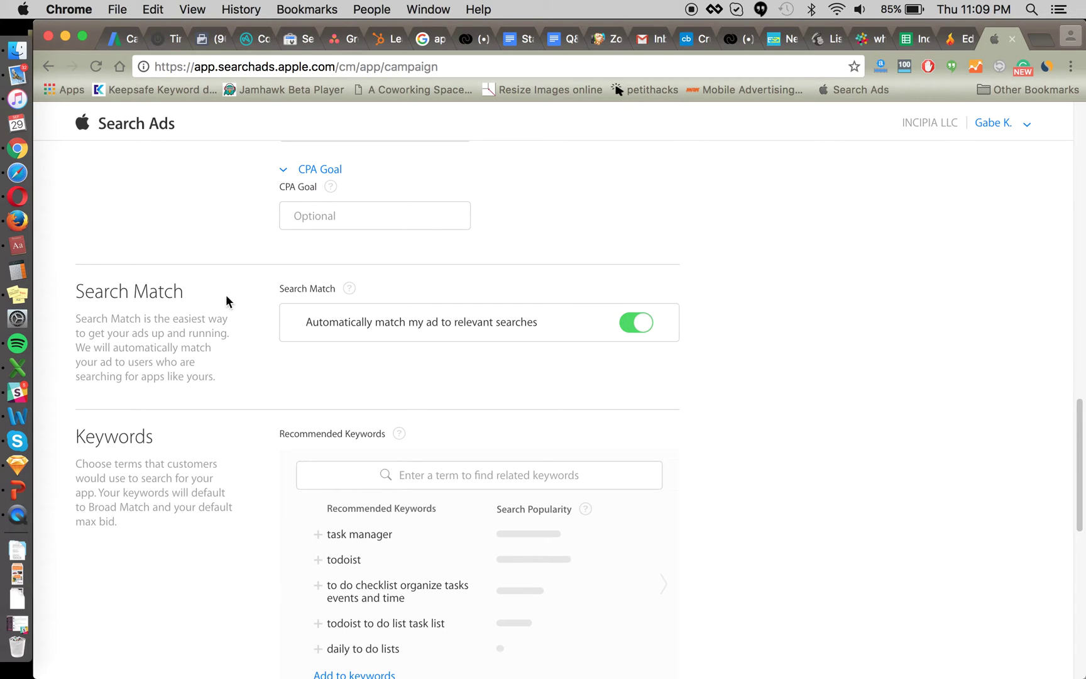
pyautogui.click(345, 290)
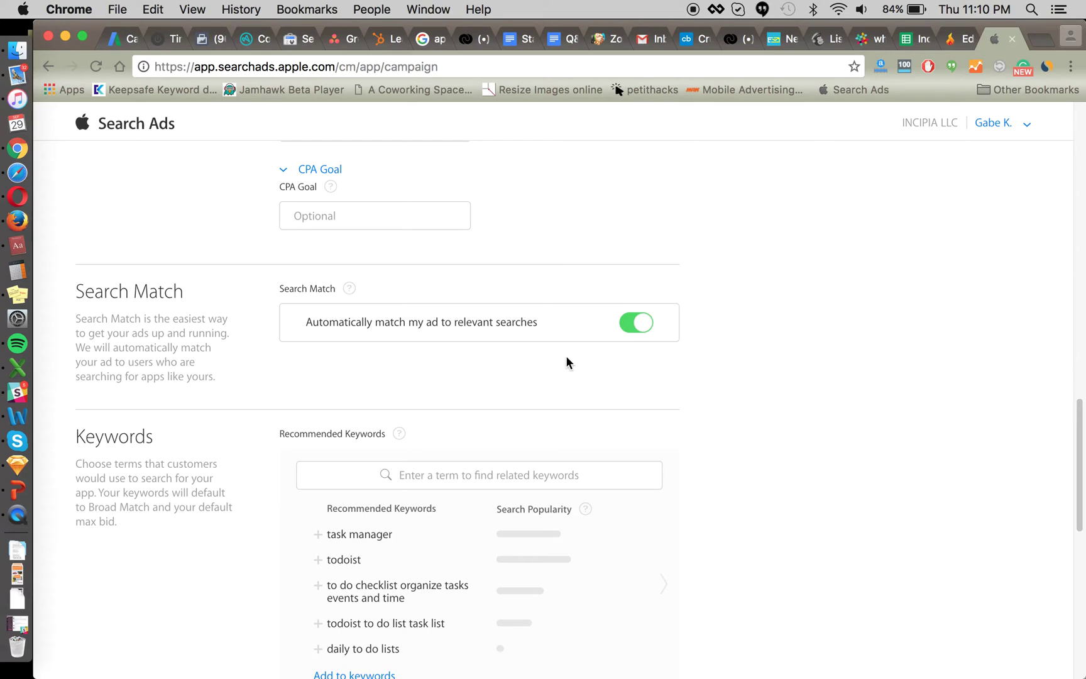
pyautogui.scroll(1, 490, 252)
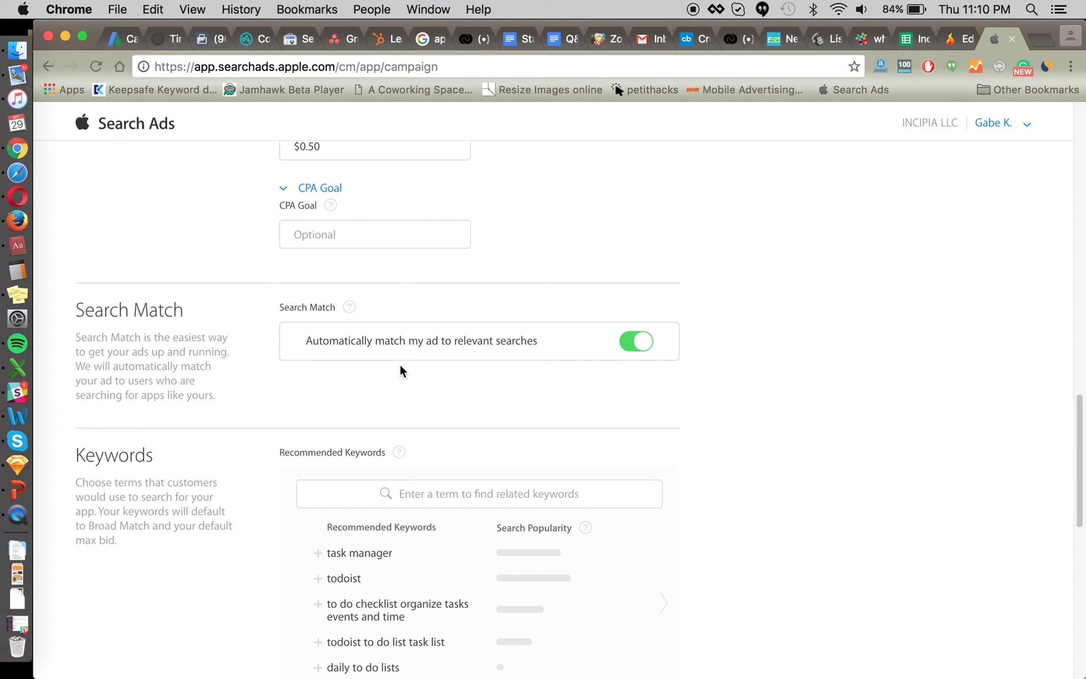
pyautogui.scroll(2, 621, 394)
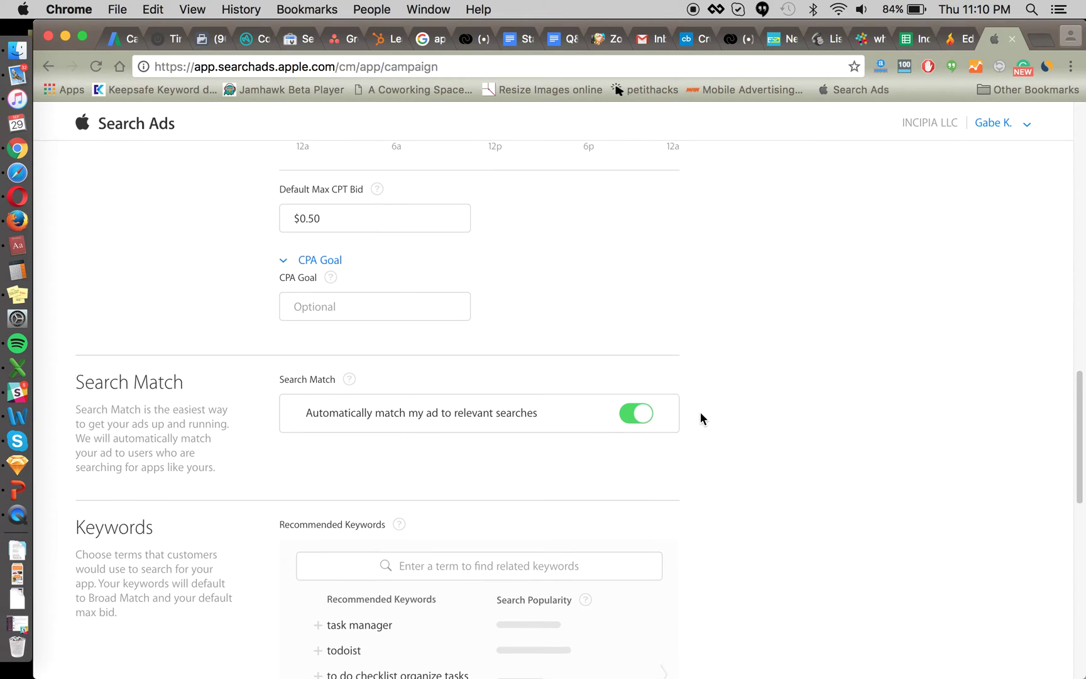
pyautogui.click(638, 416)
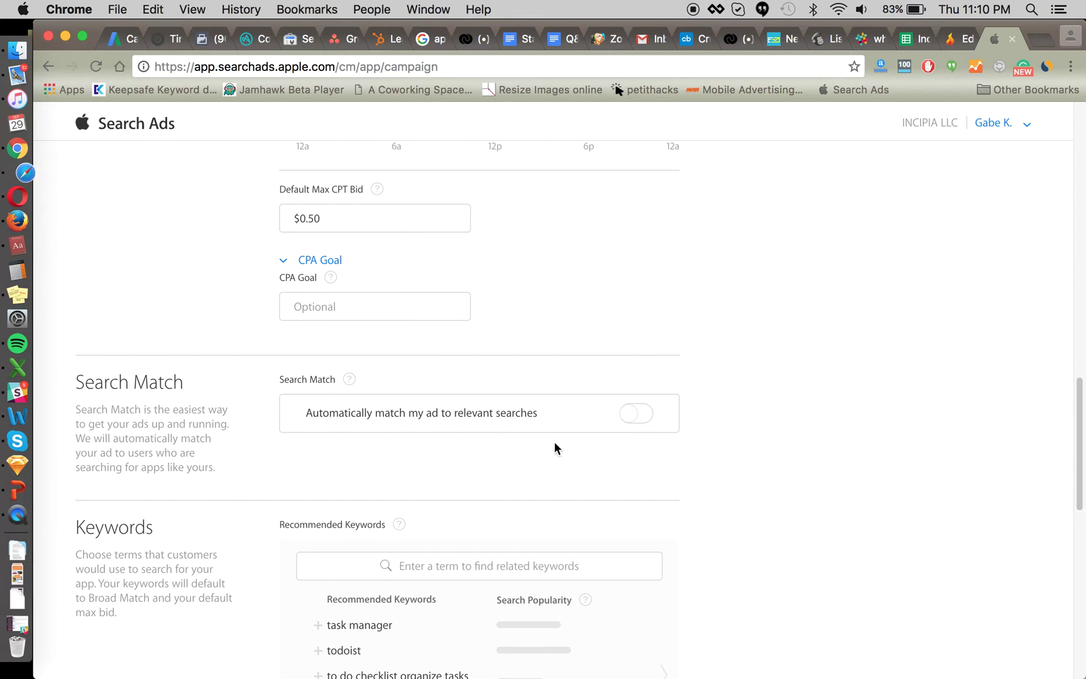
pyautogui.click(638, 420)
pyautogui.scroll(-1, 642, 422)
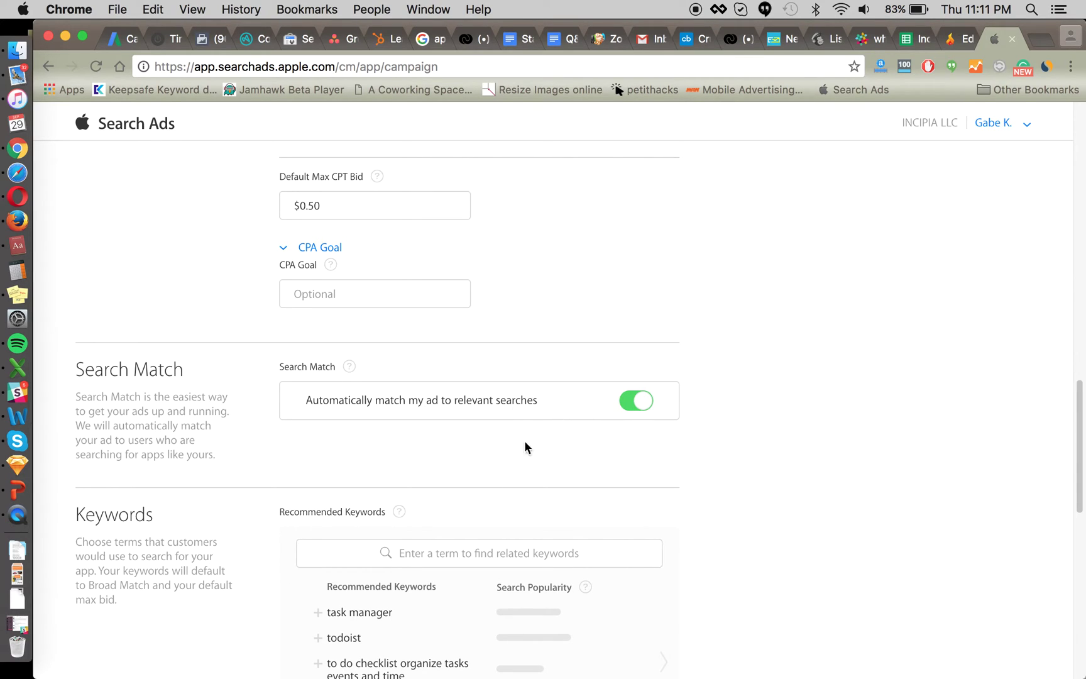
pyautogui.click(626, 403)
pyautogui.scroll(-1, 245, 409)
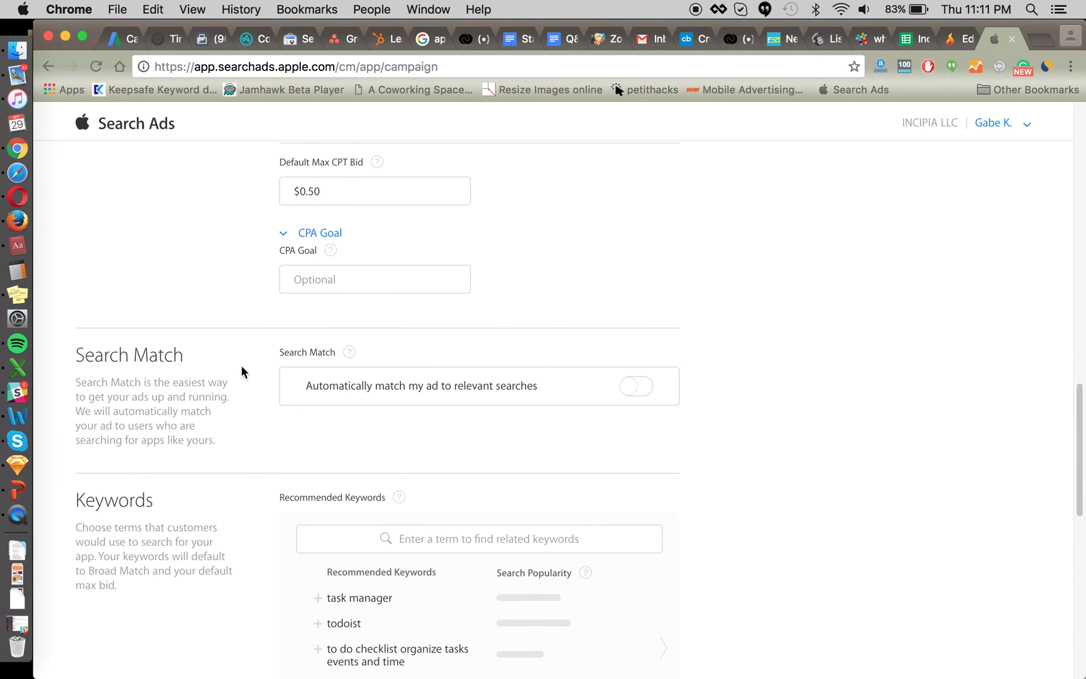
# Search the Keywords section's related-keyword box for 'to do'
pyautogui.scroll(-5, 230, 520)
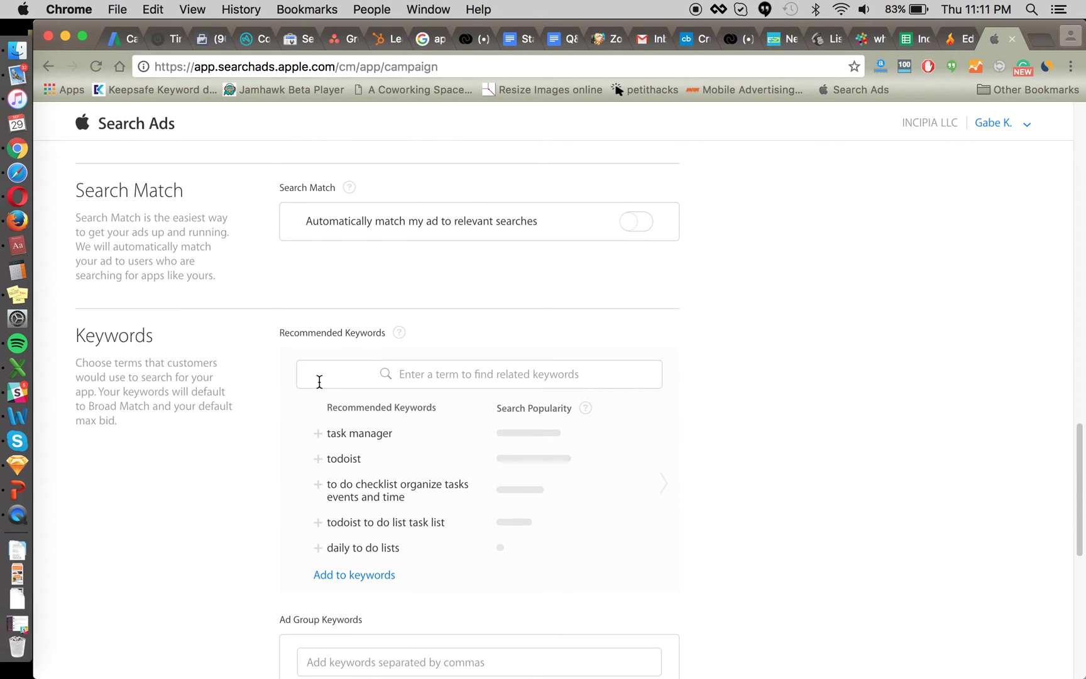
pyautogui.scroll(-1, 308, 427)
pyautogui.click(432, 350)
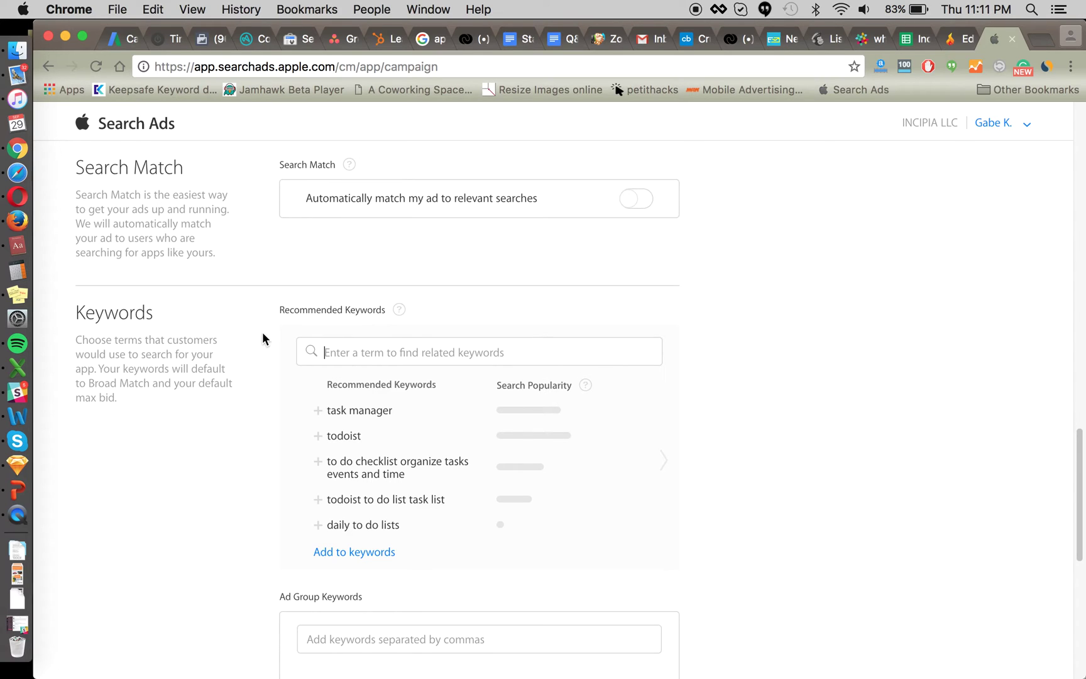
pyautogui.scroll(10, 262, 338)
pyautogui.scroll(5, 262, 332)
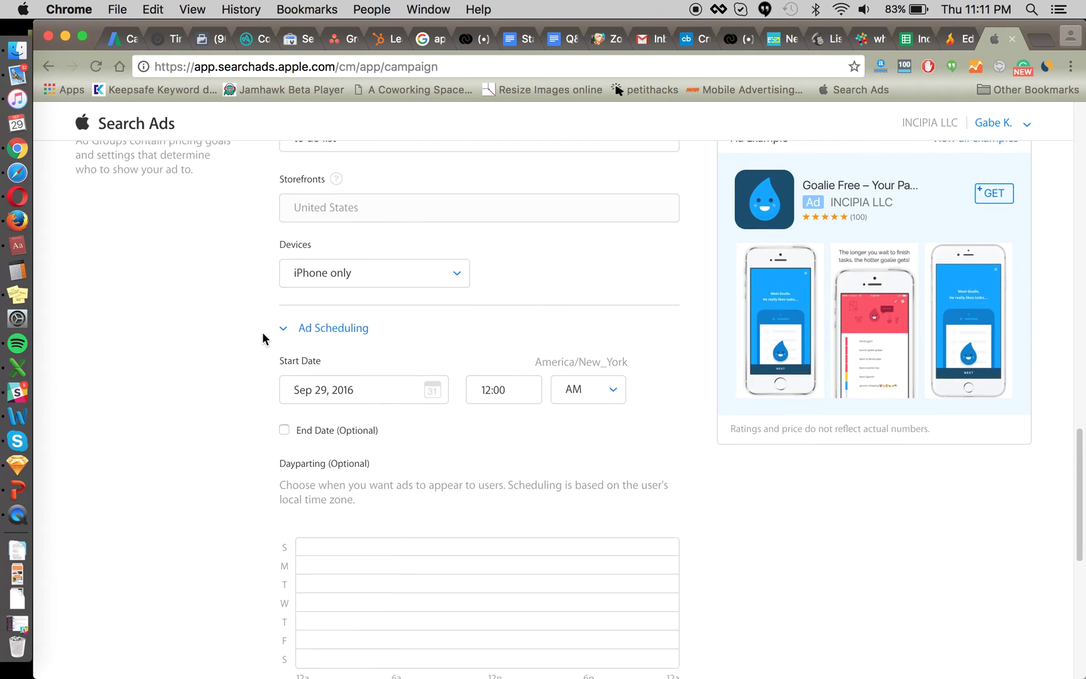
pyautogui.scroll(-9, 245, 414)
pyautogui.scroll(8, 246, 416)
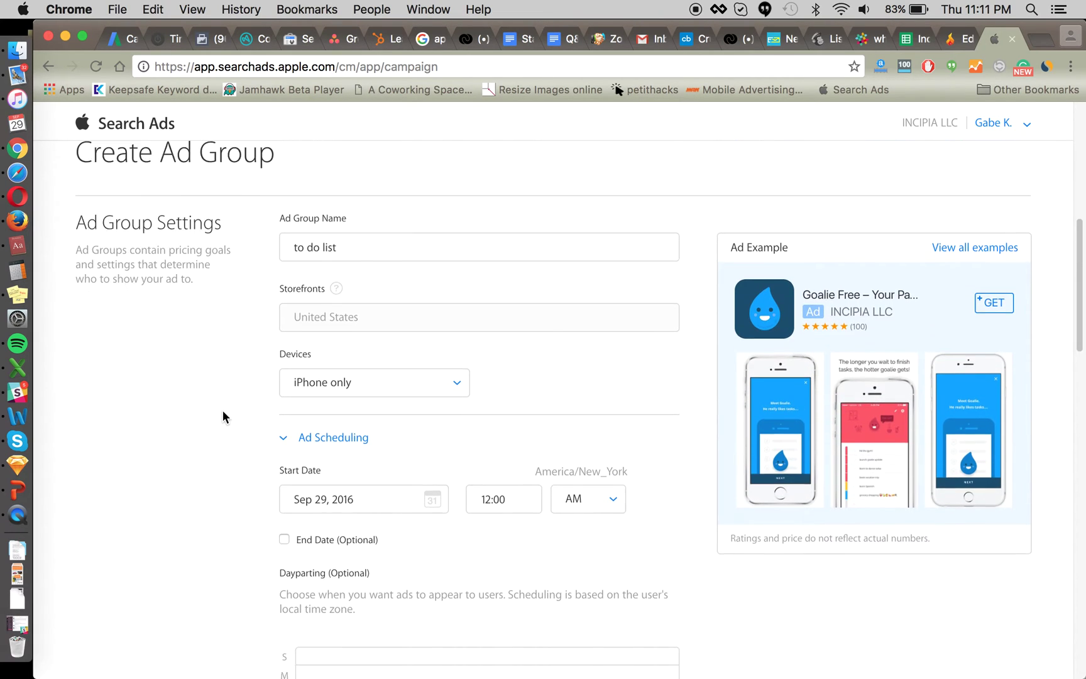
pyautogui.scroll(-15, 222, 411)
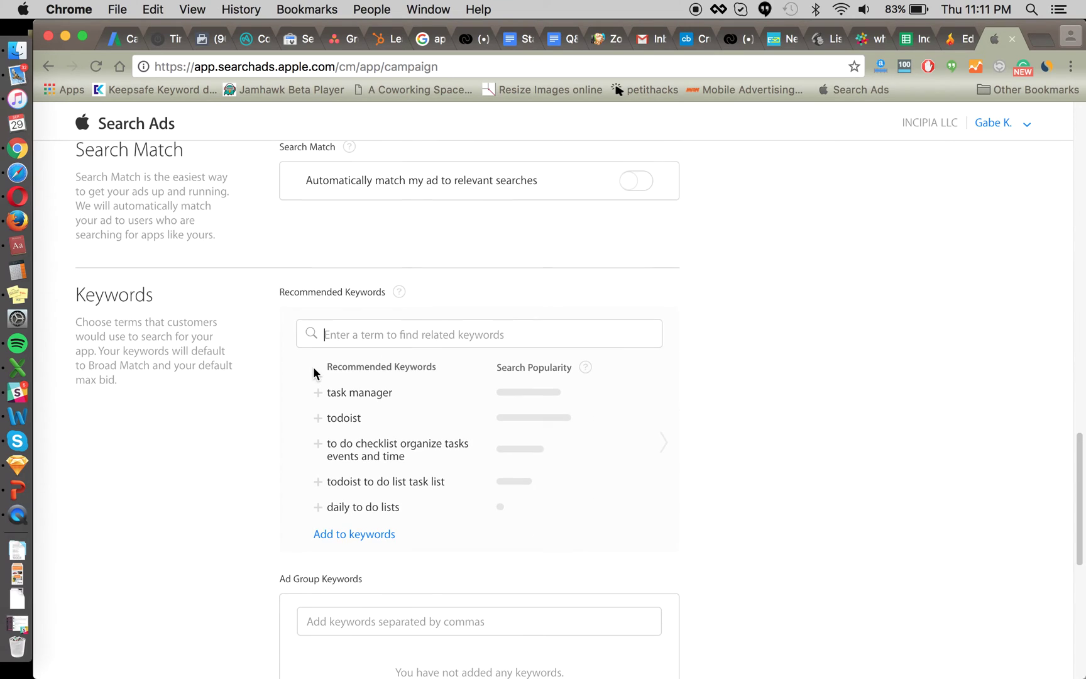
pyautogui.write('to do')
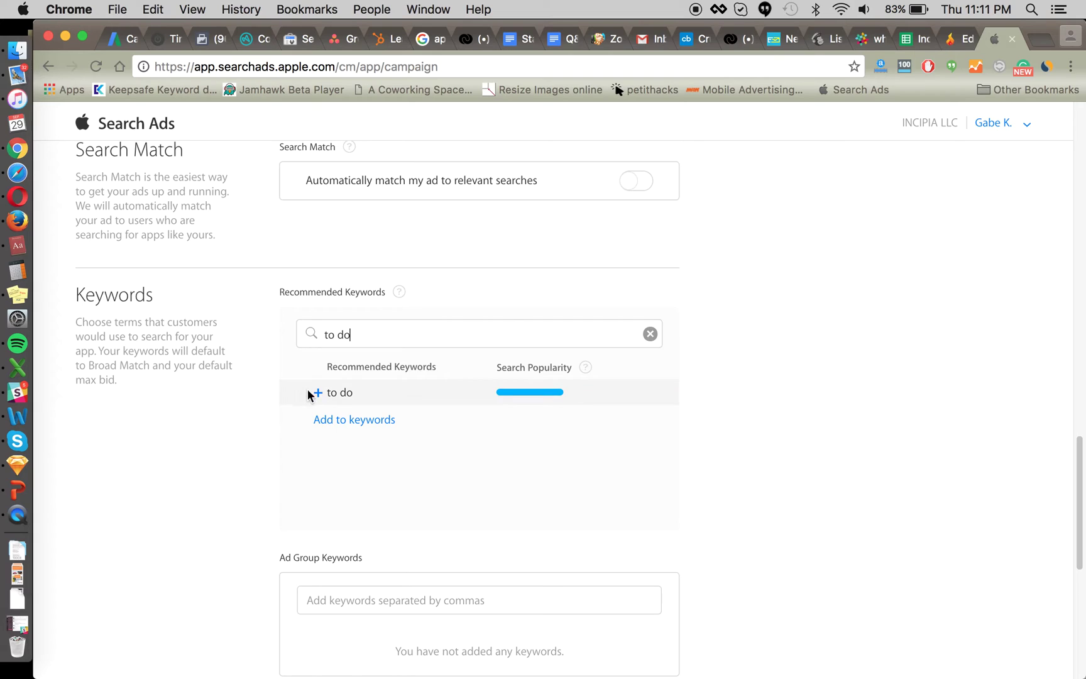
# Add the recommended 'to do' keyword to the ad group
pyautogui.click(370, 391)
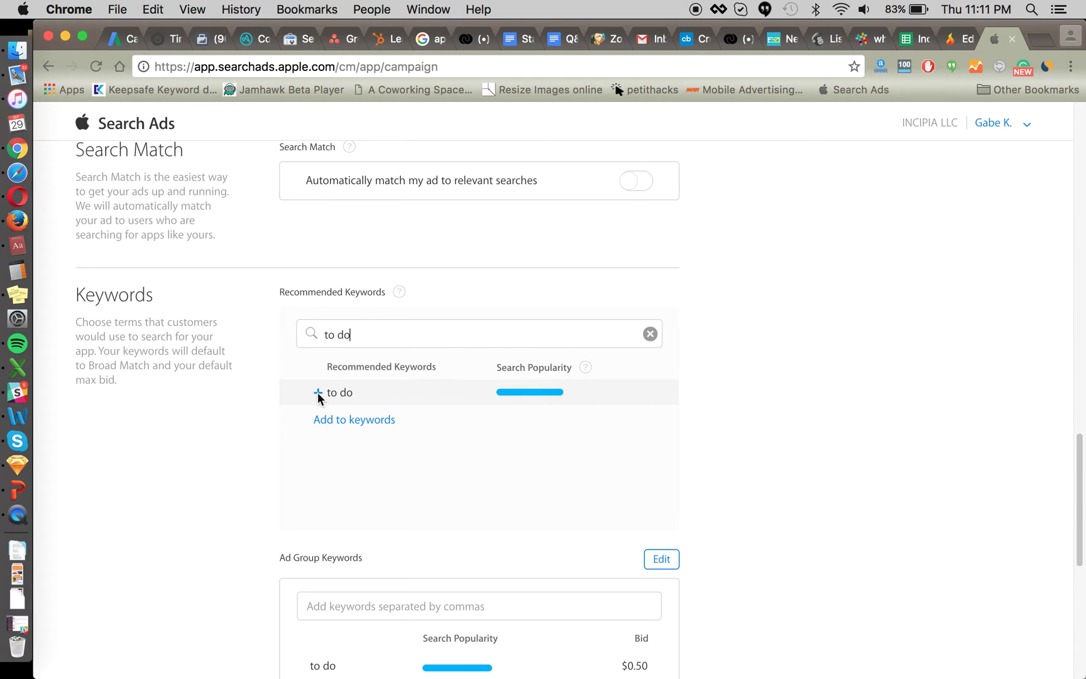
pyautogui.click(317, 392)
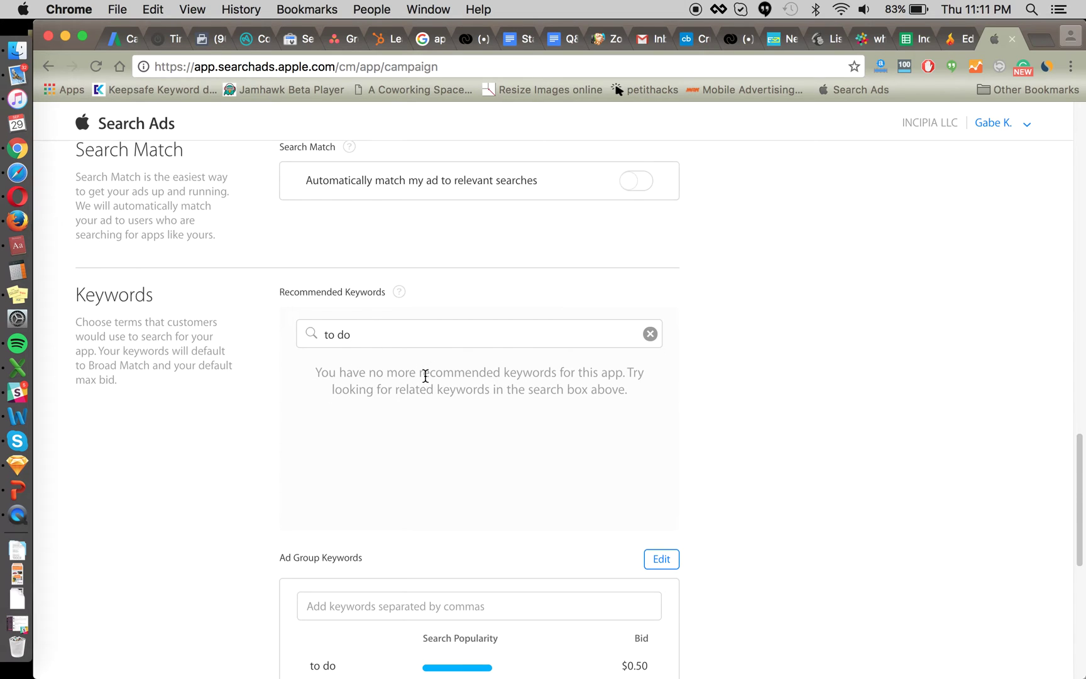
pyautogui.click(376, 421)
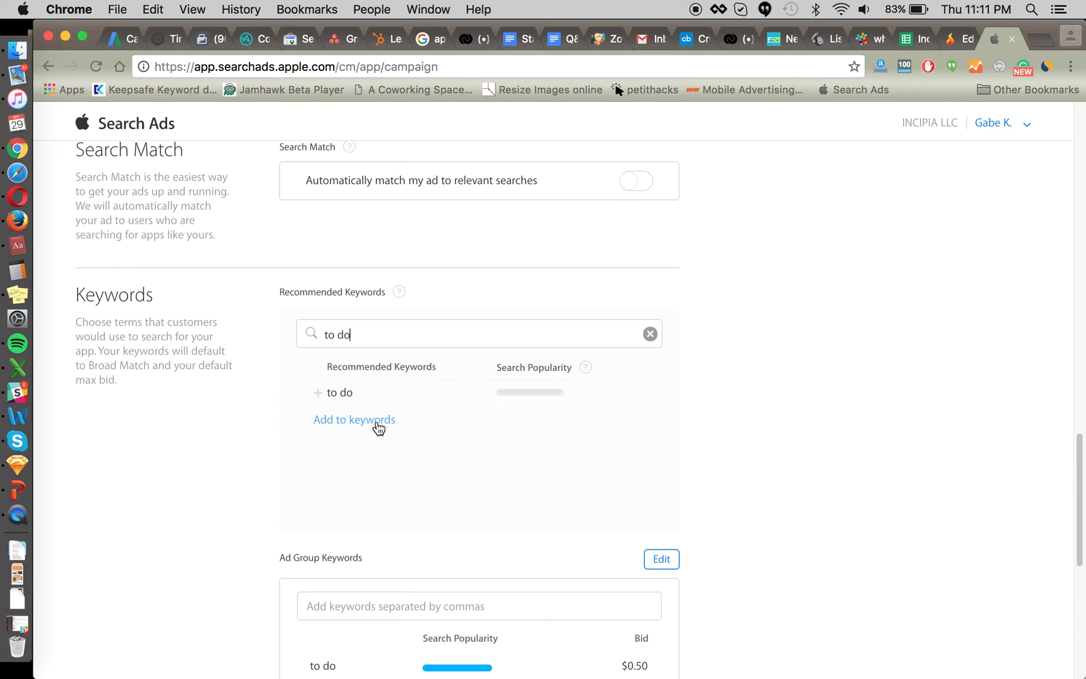
pyautogui.scroll(-5, 396, 444)
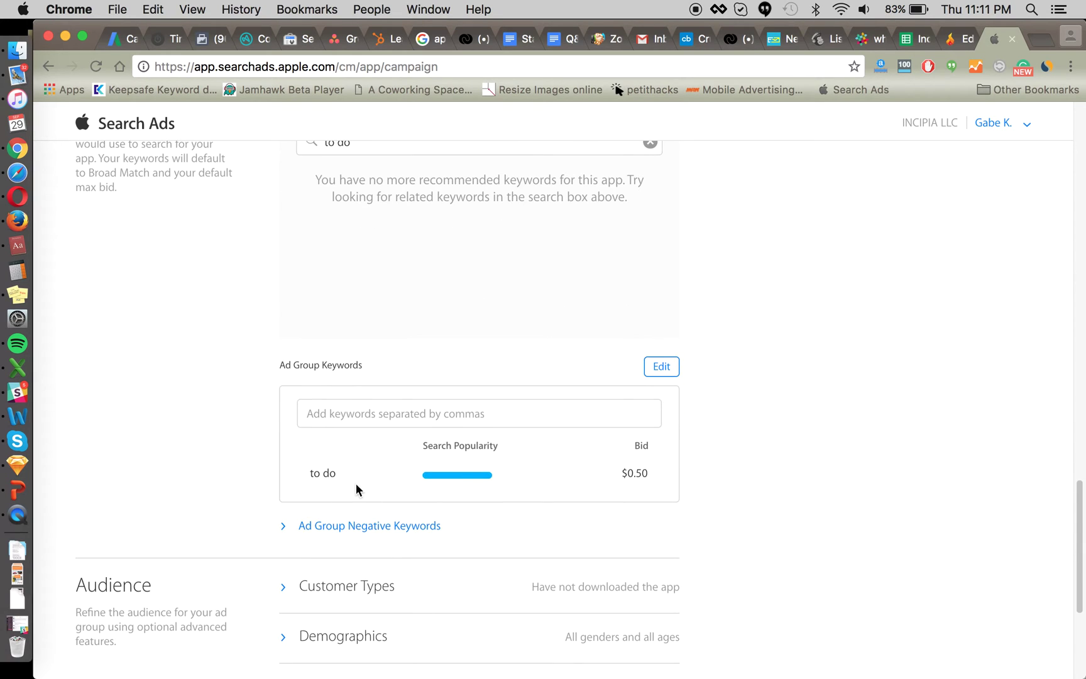
pyautogui.scroll(2, 355, 484)
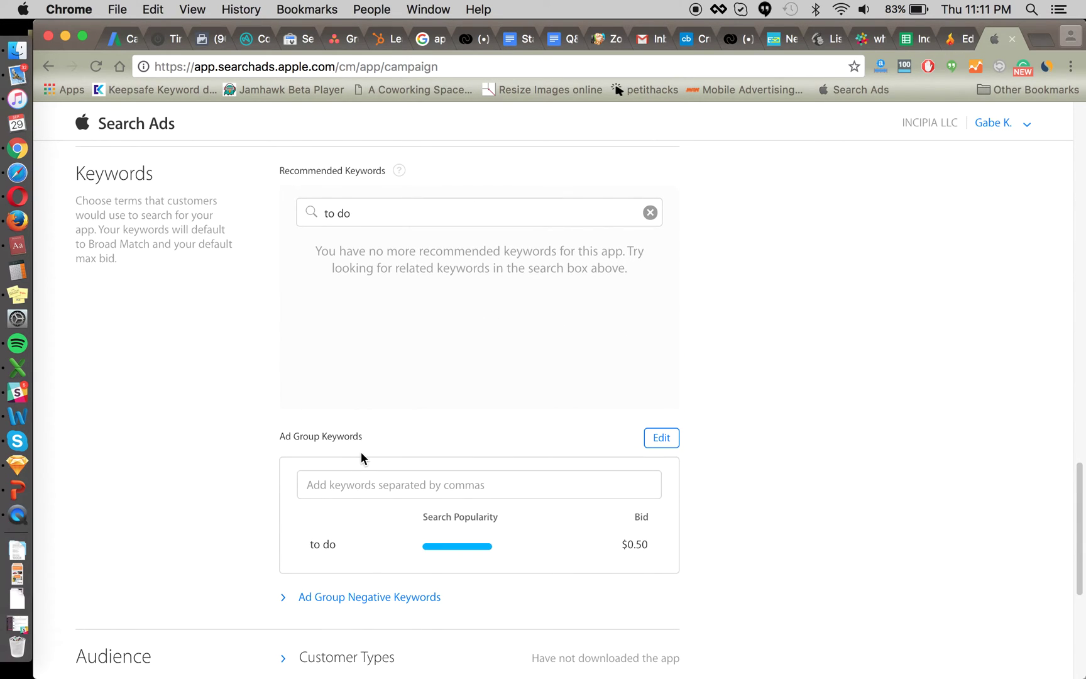
pyautogui.scroll(1, 360, 457)
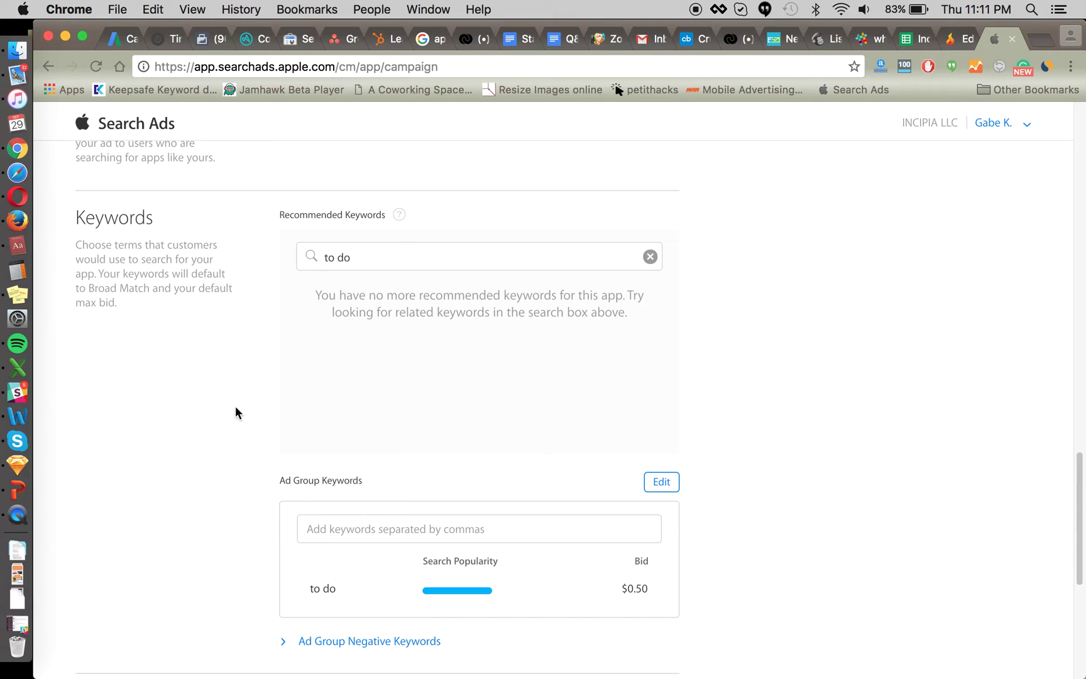
# Extend the search to 'to do list' and add that keyword
pyautogui.click(382, 257)
pyautogui.write('lst')
pyautogui.press('BackSpace')
pyautogui.press('BackSpace')
pyautogui.write('ist')
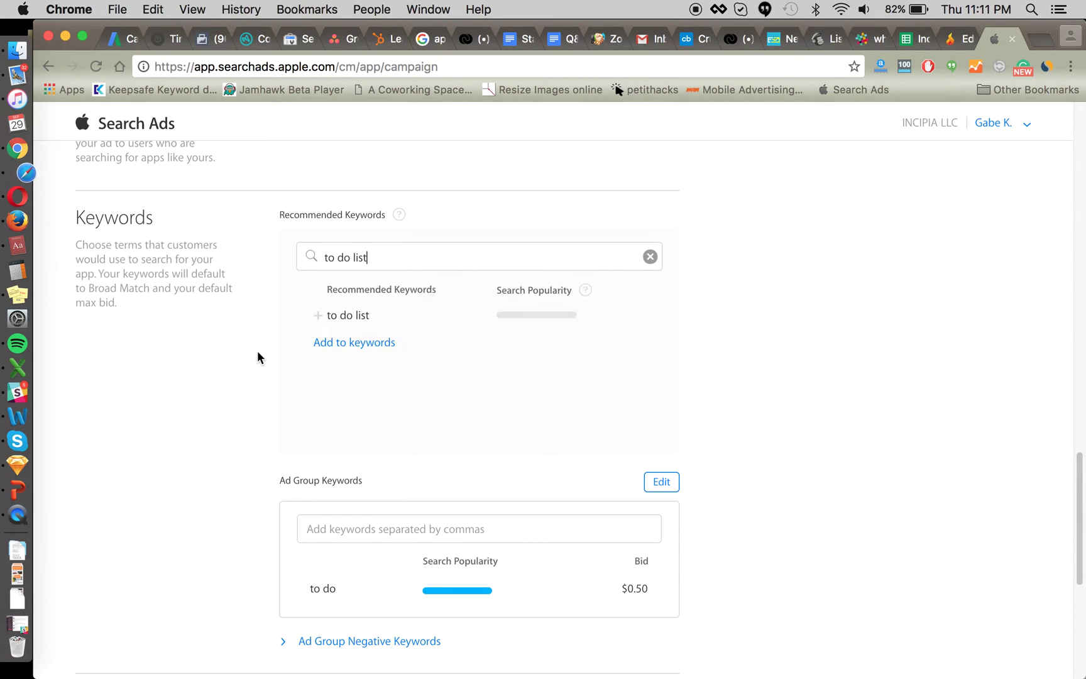
pyautogui.click(372, 345)
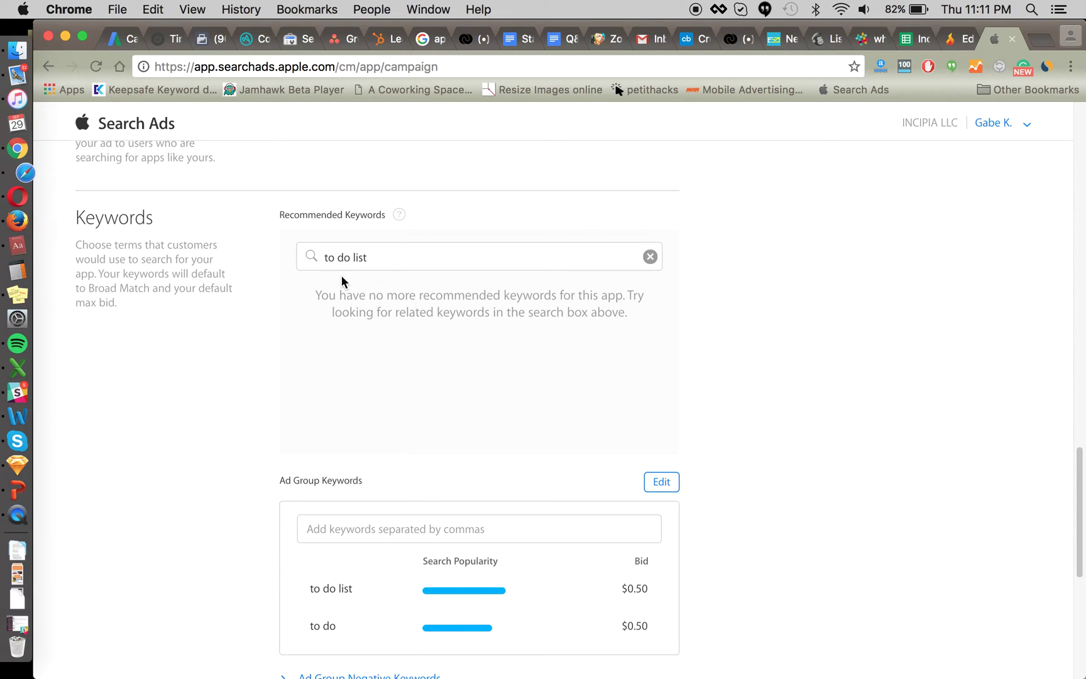
pyautogui.scroll(-3, 314, 502)
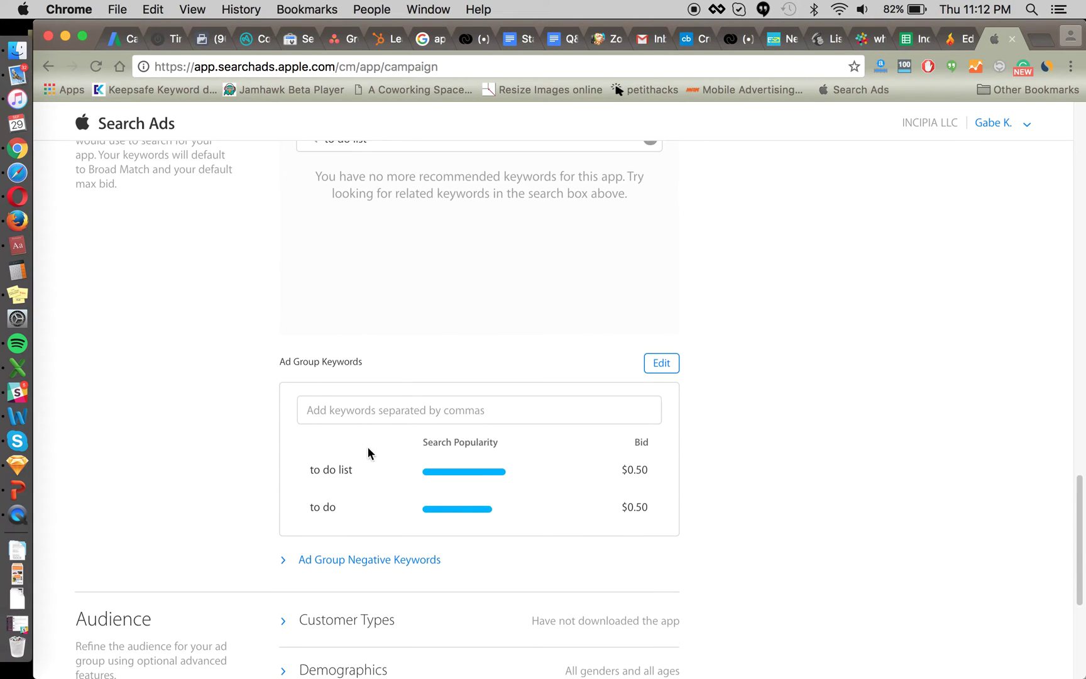
pyautogui.moveTo(372, 495)
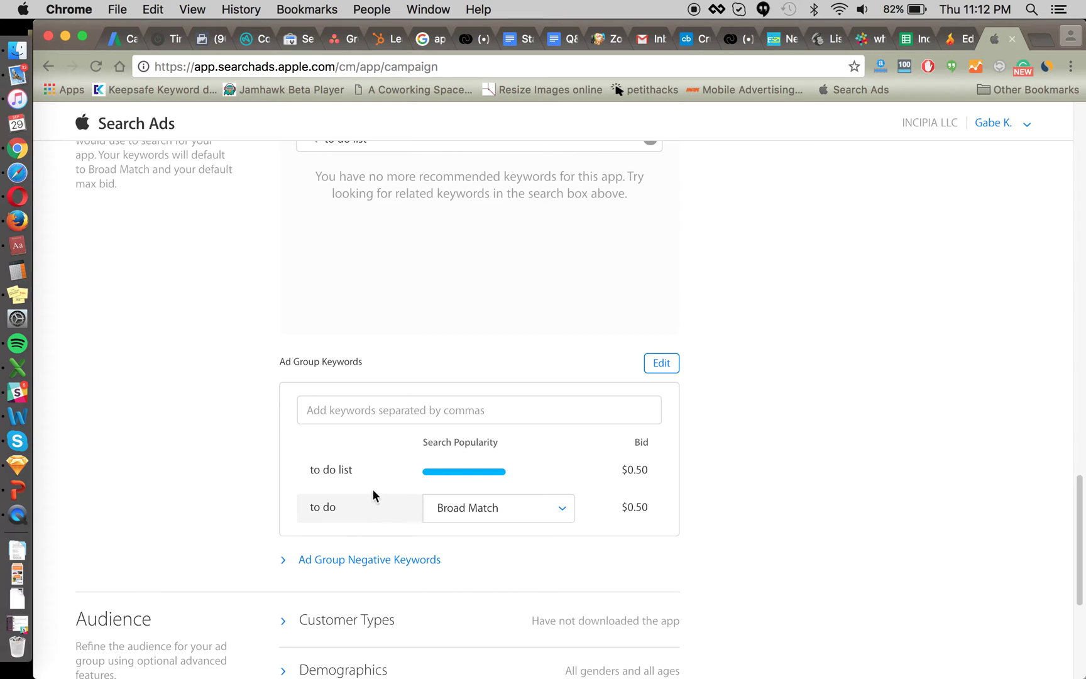
pyautogui.scroll(3, 272, 447)
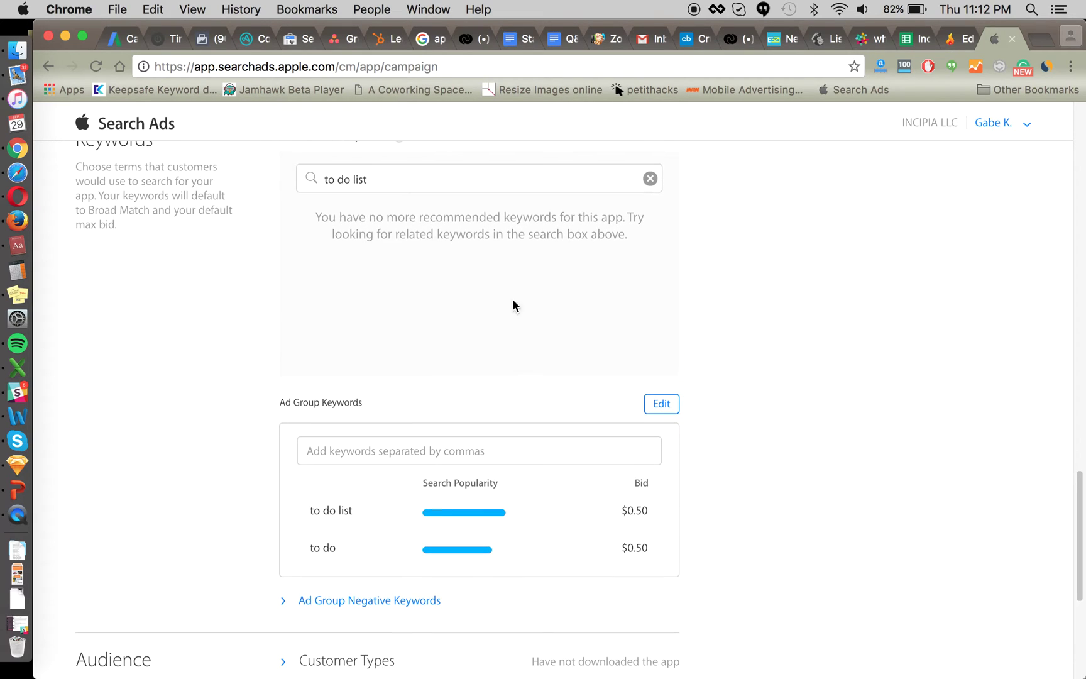
# Extend the search to 'to do list app' and add that keyword
pyautogui.click(443, 182)
pyautogui.write('app')
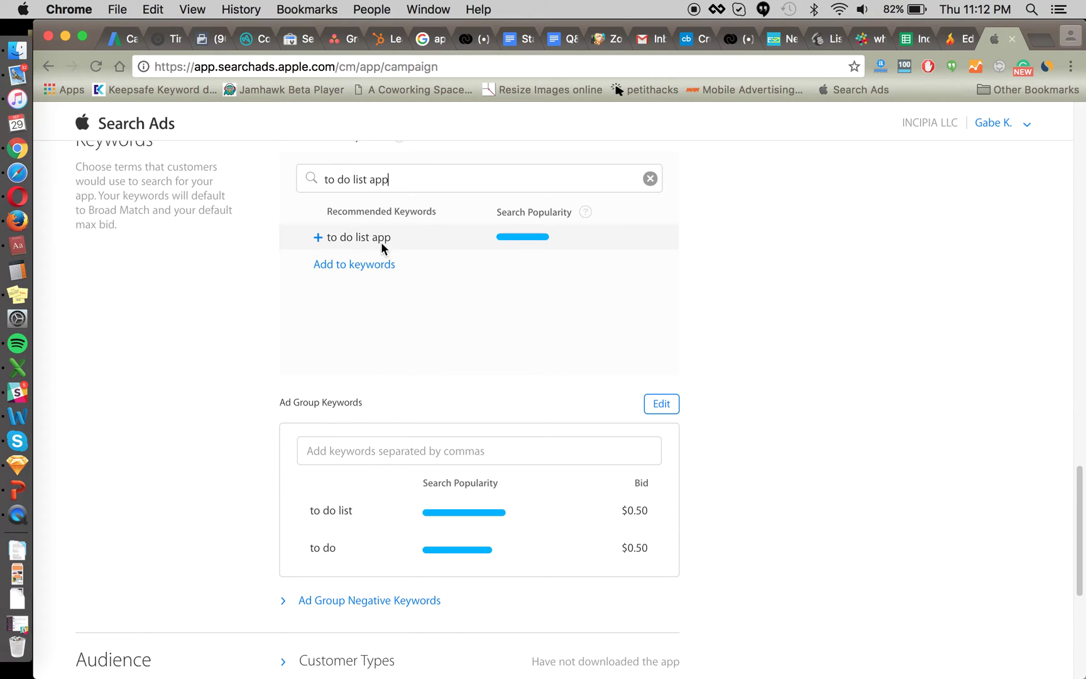
pyautogui.click(385, 264)
pyautogui.scroll(-1, 264, 437)
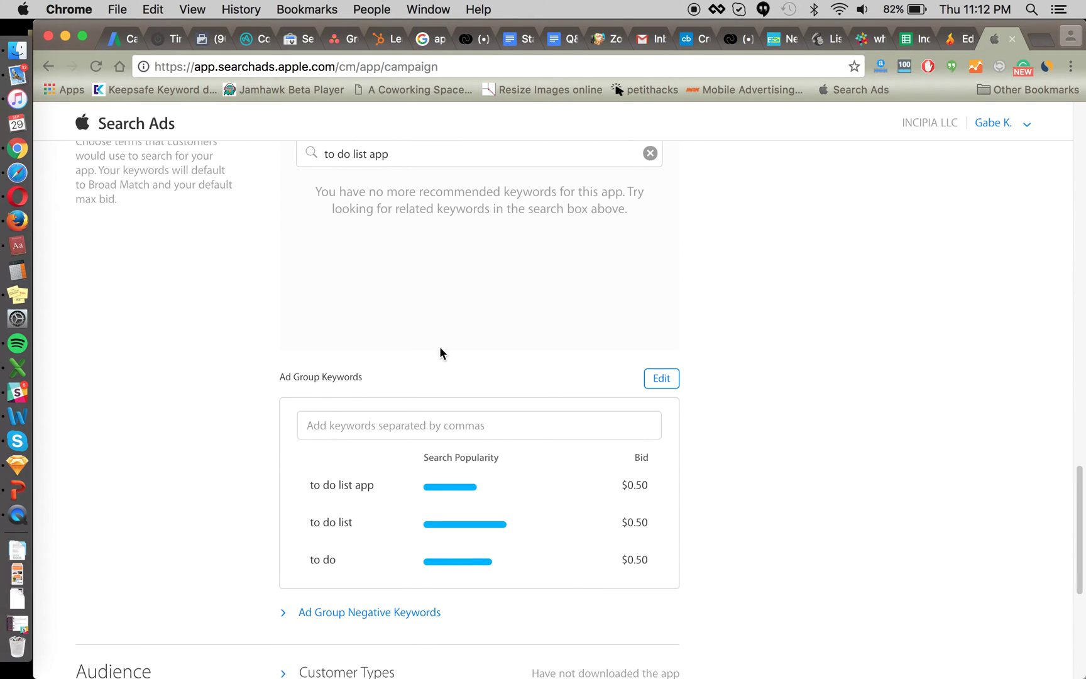
pyautogui.scroll(-2, 558, 468)
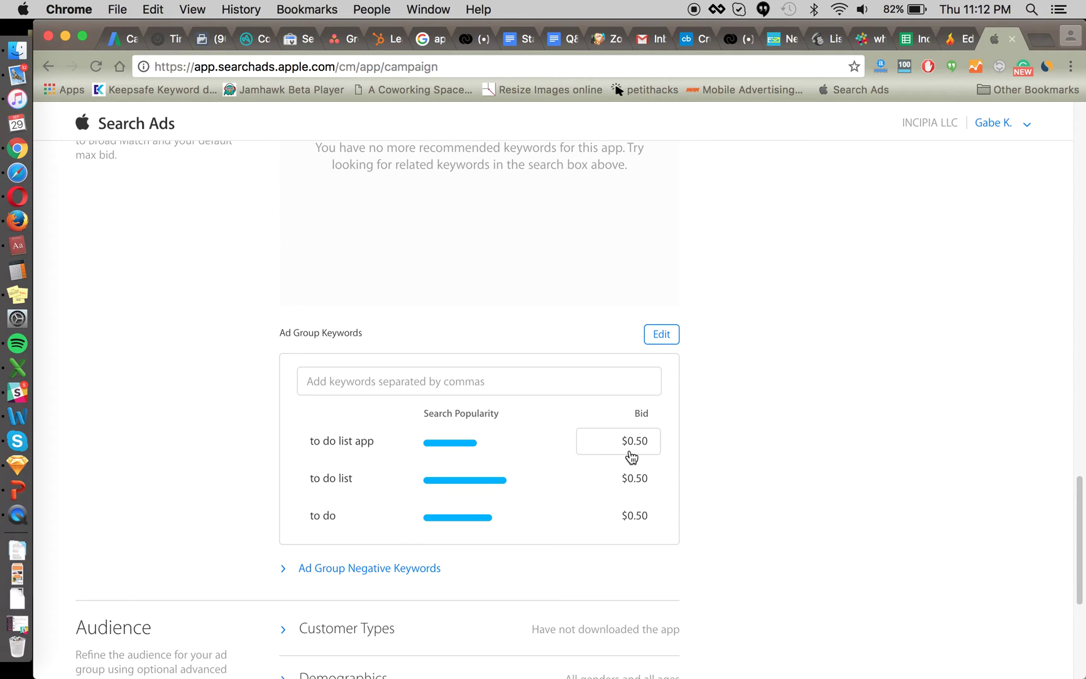
pyautogui.scroll(5, 628, 451)
pyautogui.scroll(3, 630, 450)
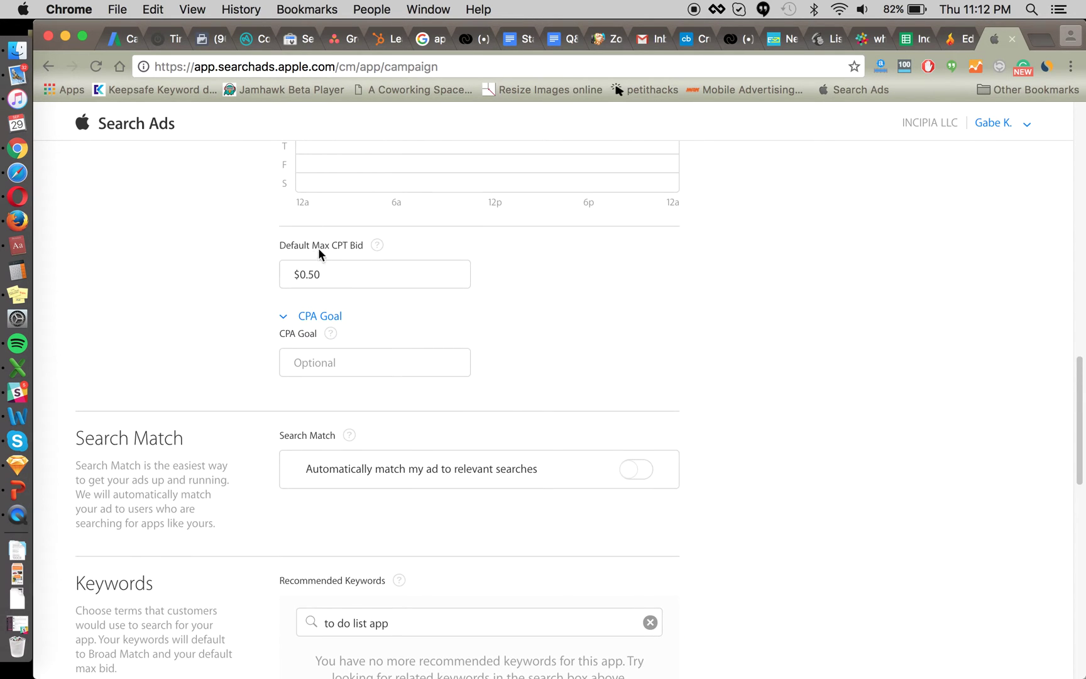
pyautogui.scroll(-8, 629, 440)
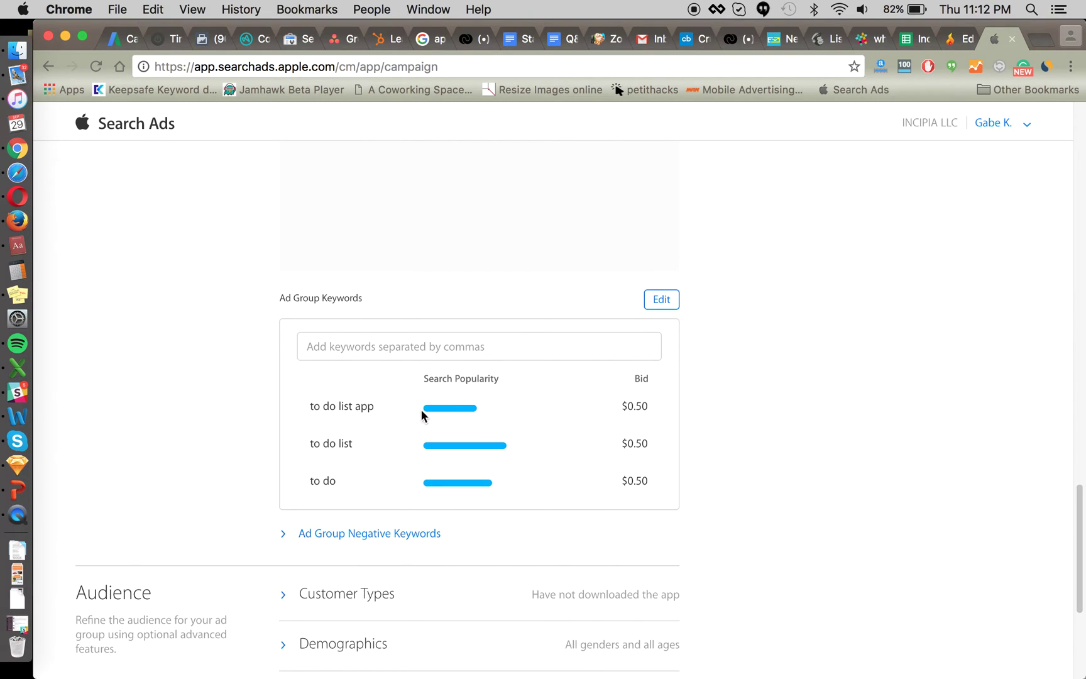
pyautogui.click(639, 415)
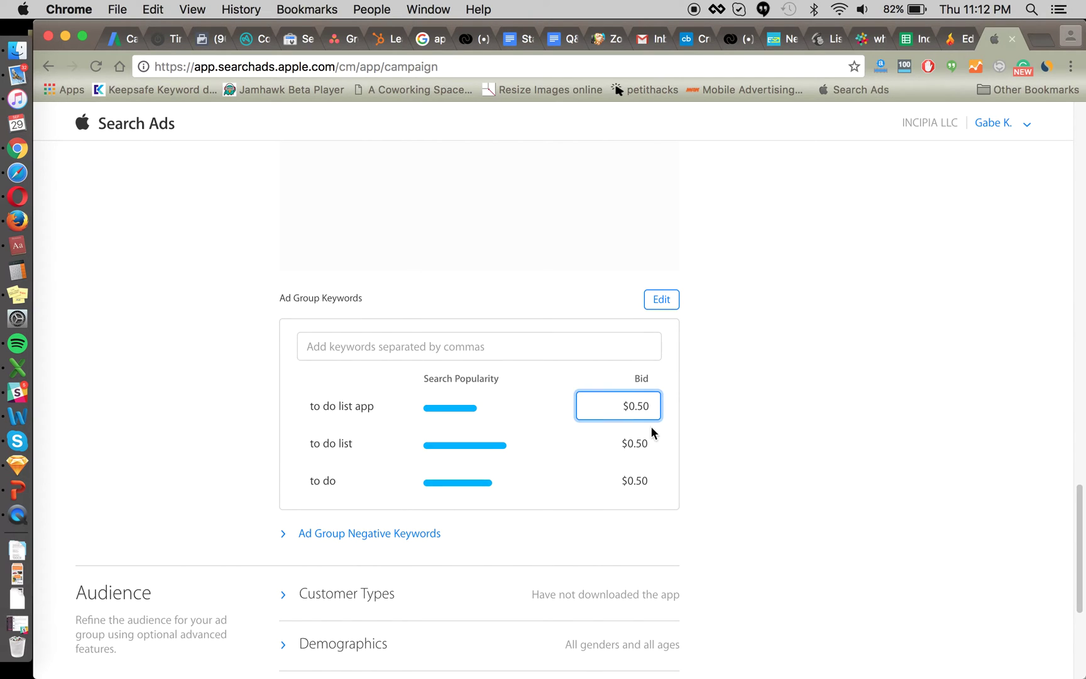
# Raise the 'to do list app' keyword bid to $0.75
pyautogui.press('BackSpace')
pyautogui.press('BackSpace')
pyautogui.press('BackSpace')
pyautogui.write('.25')
pyautogui.press('BackSpace')
pyautogui.press('BackSpace')
pyautogui.write('75')
pyautogui.press('Return')
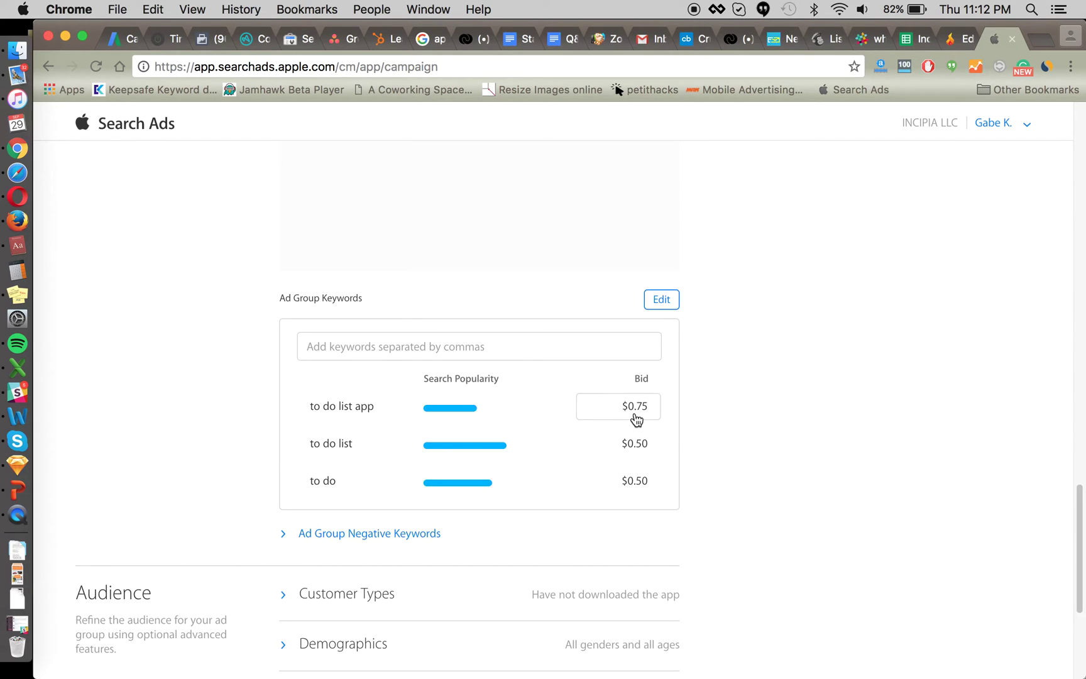
# Lower the 'to do' keyword bid to $0.30
pyautogui.click(639, 473)
pyautogui.press('BackSpace')
pyautogui.press('BackSpace')
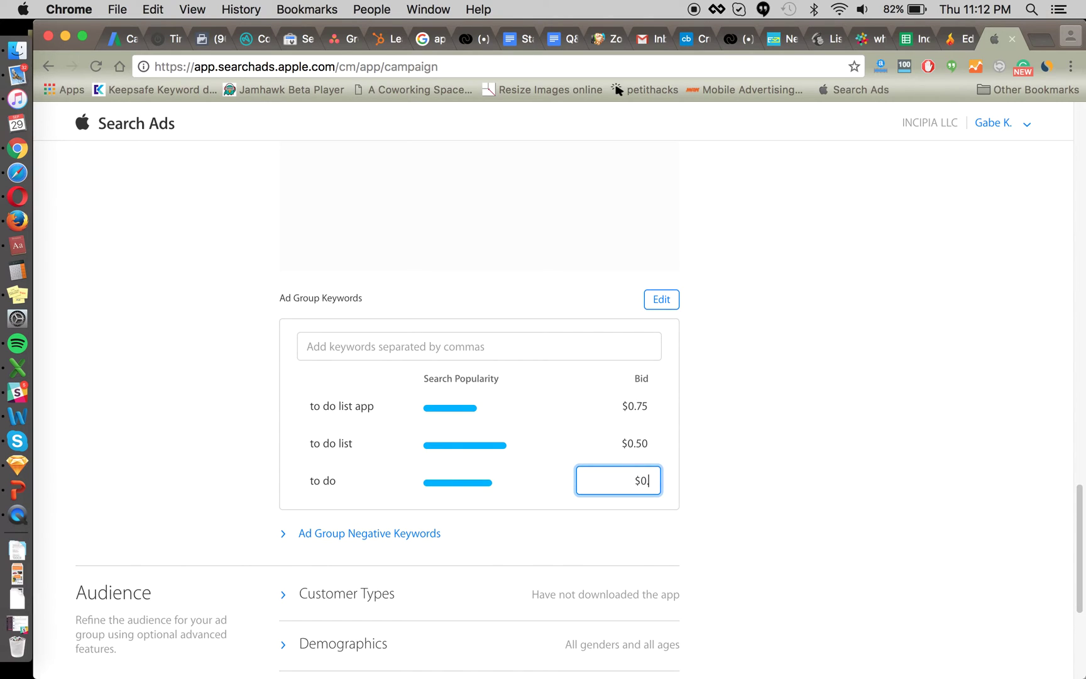
pyautogui.write('30')
pyautogui.press('Return')
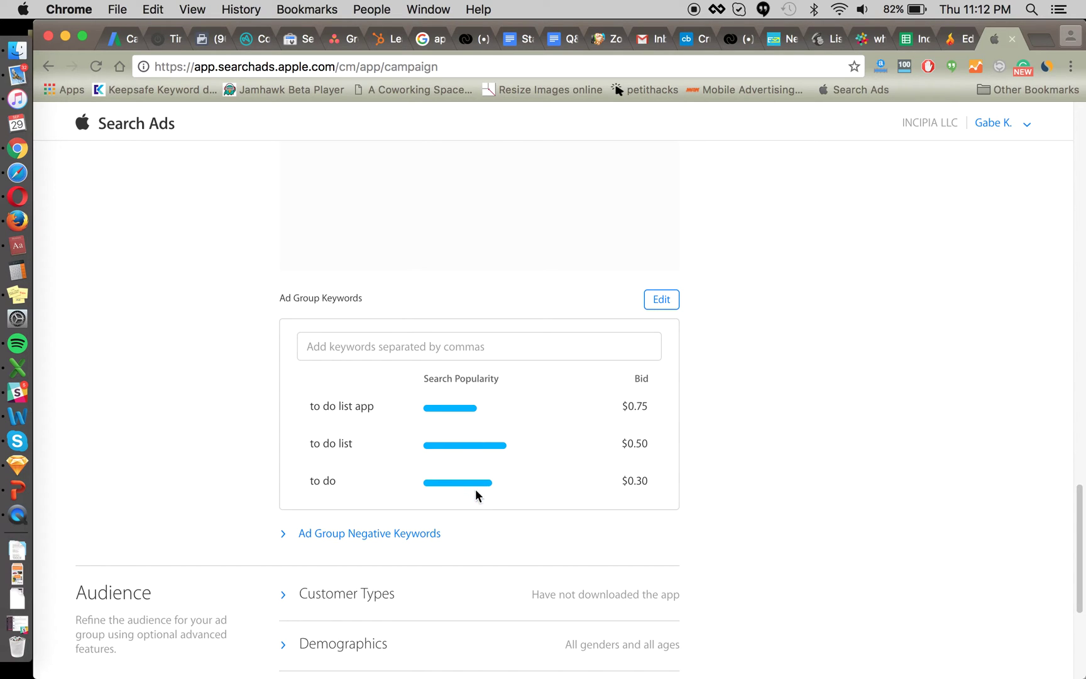
pyautogui.moveTo(396, 489)
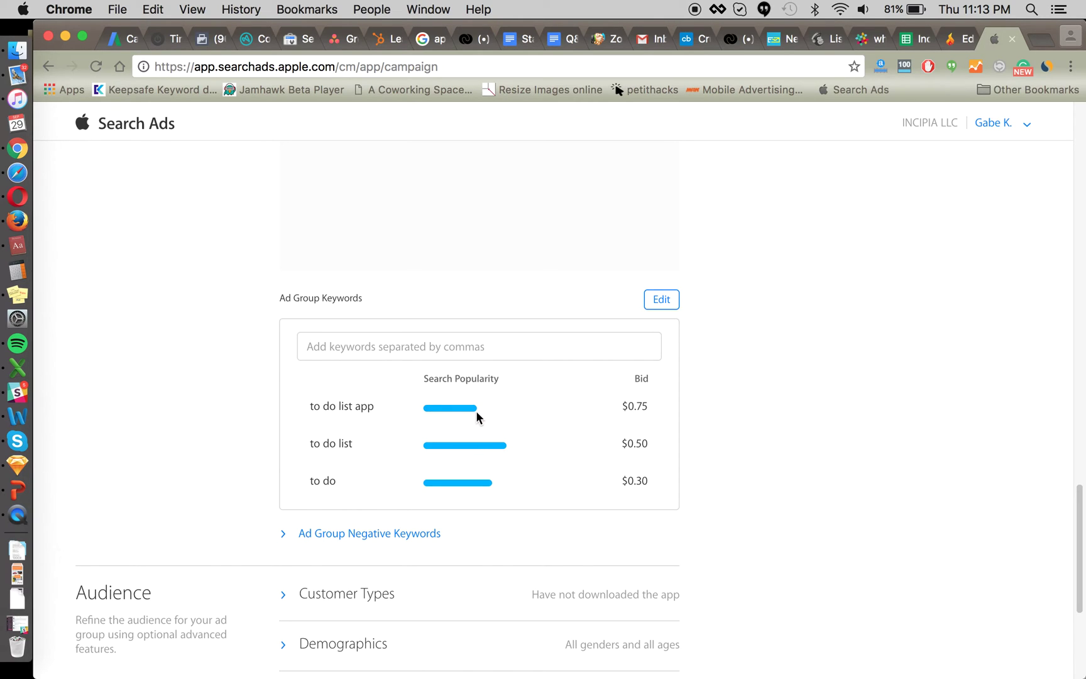
pyautogui.moveTo(388, 407)
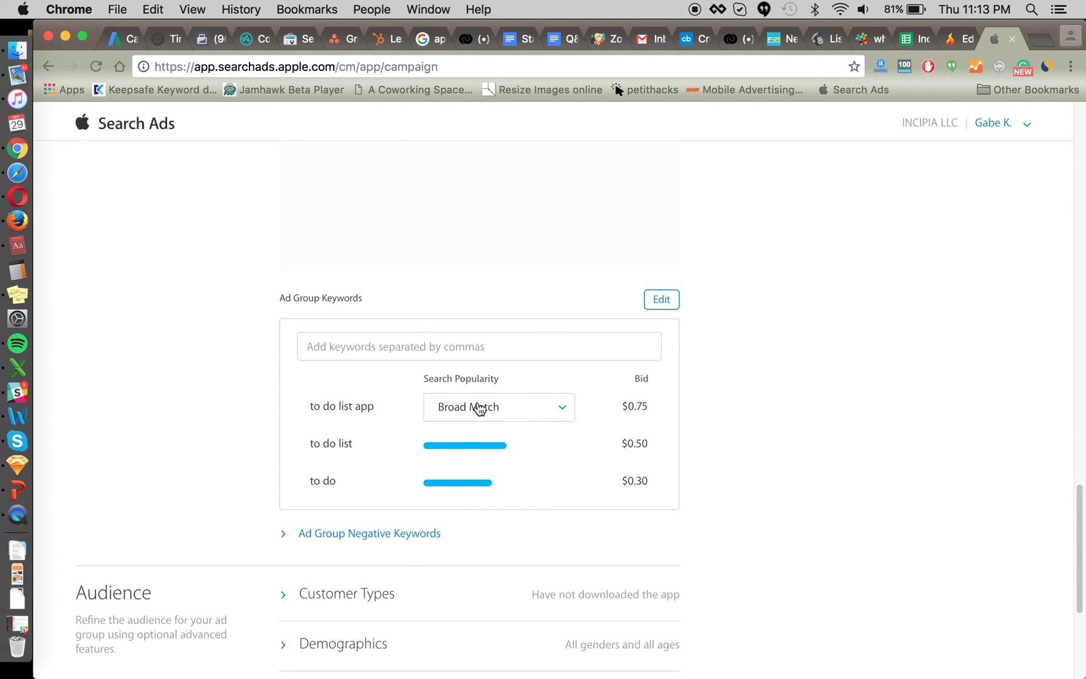
# Switch the 'to do list app' keyword's match type from Broad Match to Exact Match
pyautogui.click(498, 406)
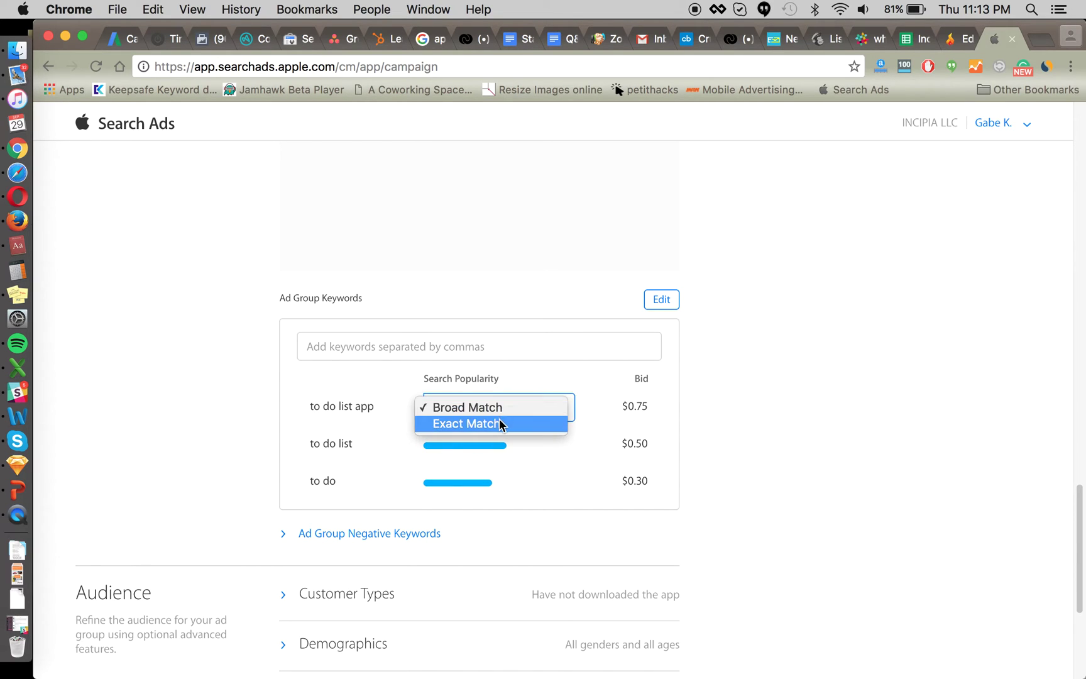
pyautogui.click(231, 408)
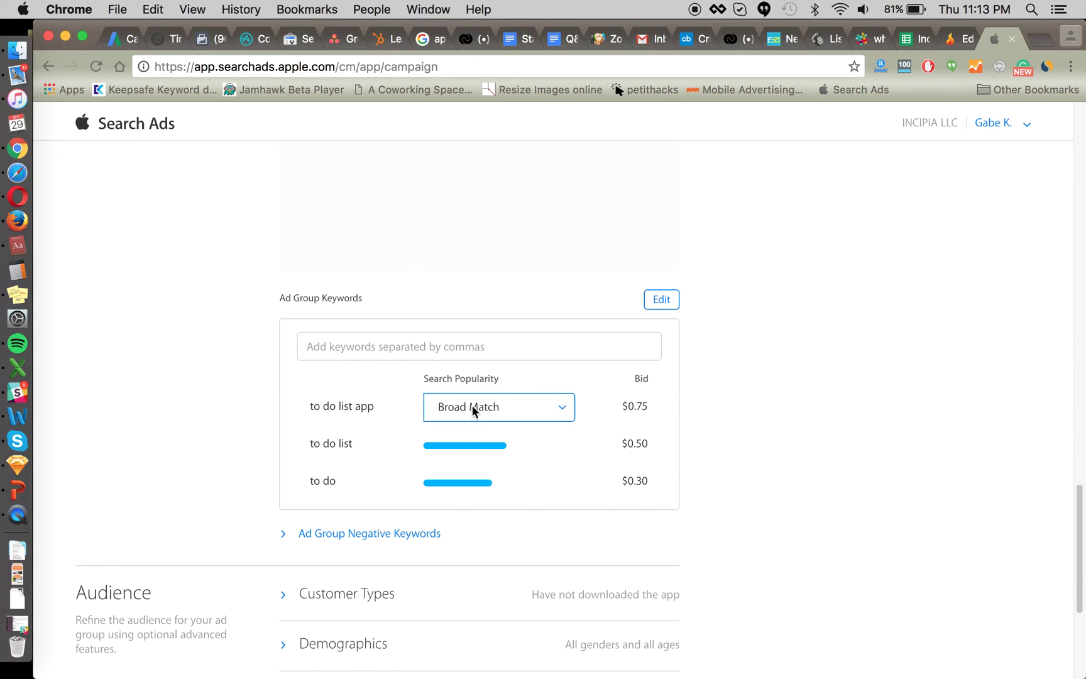
pyautogui.click(487, 409)
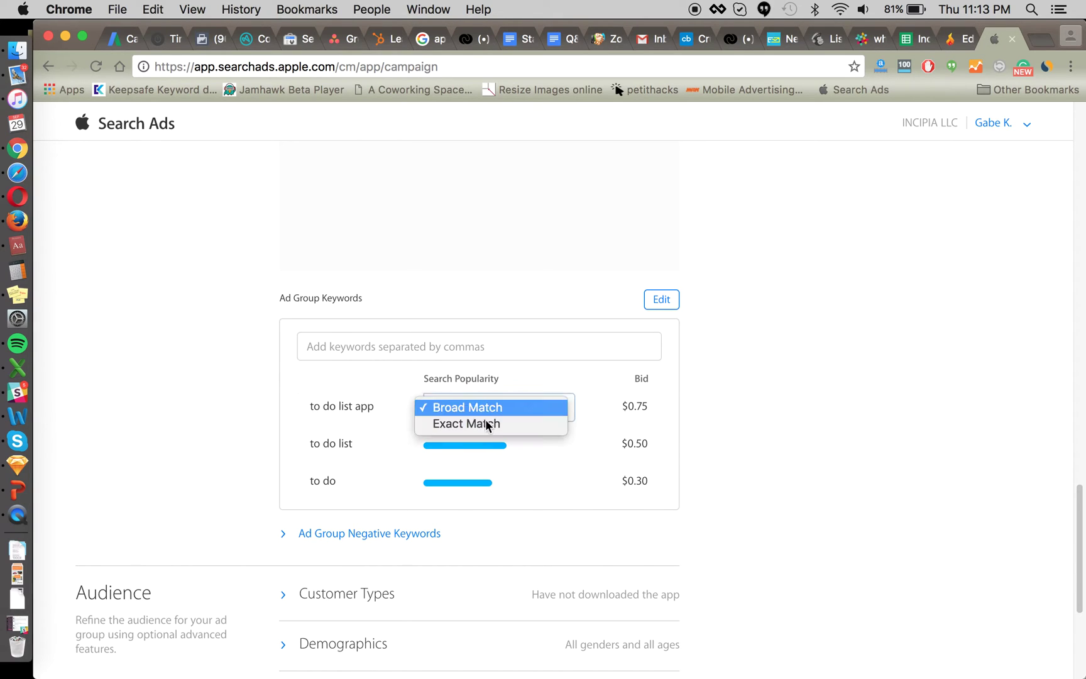
pyautogui.click(479, 427)
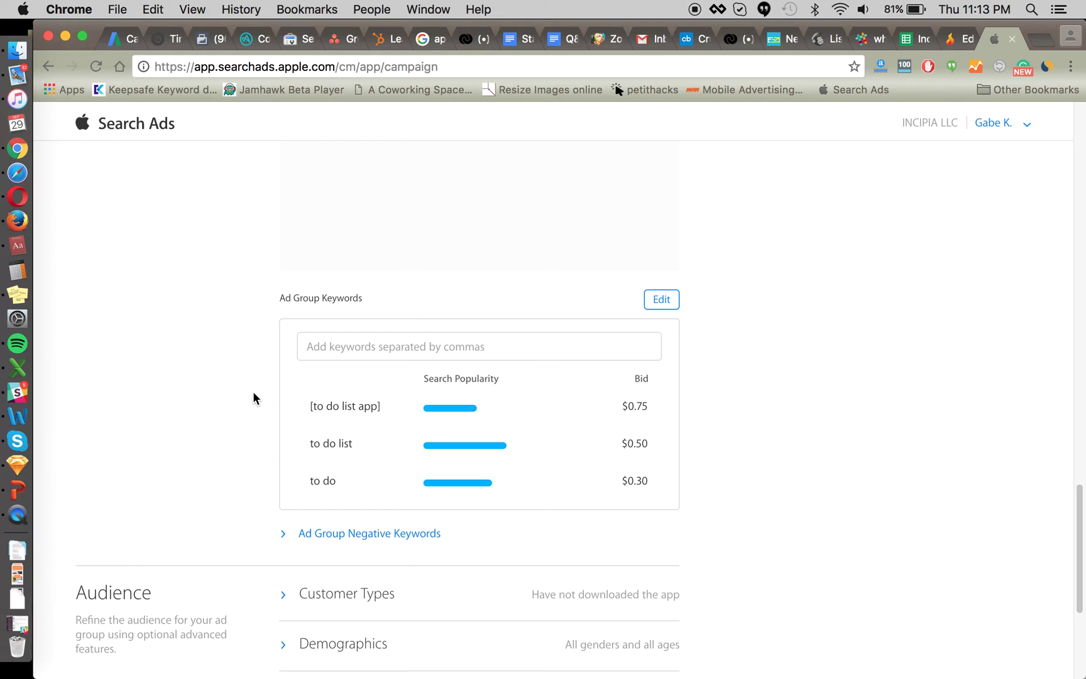
pyautogui.click(454, 407)
pyautogui.click(453, 392)
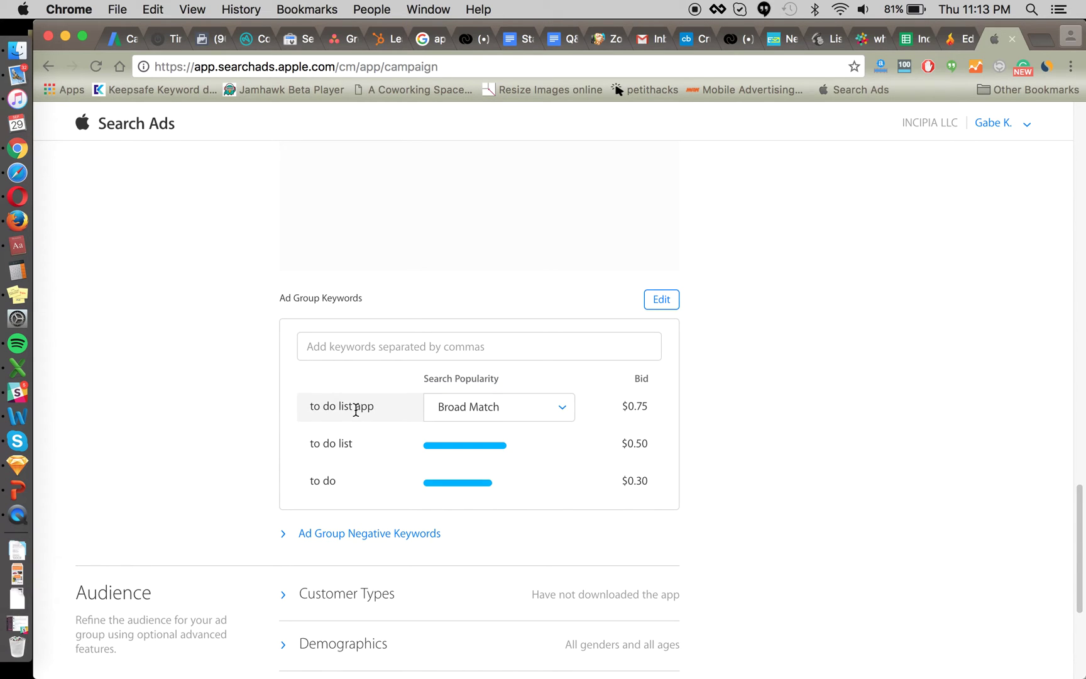
pyautogui.click(441, 409)
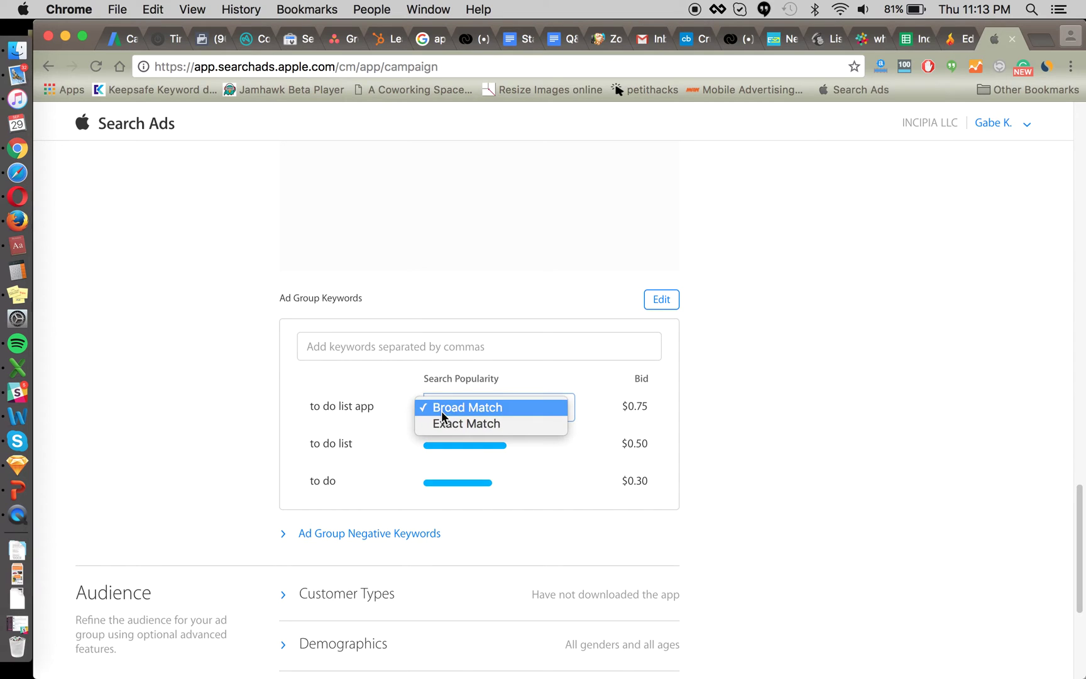
pyautogui.click(462, 429)
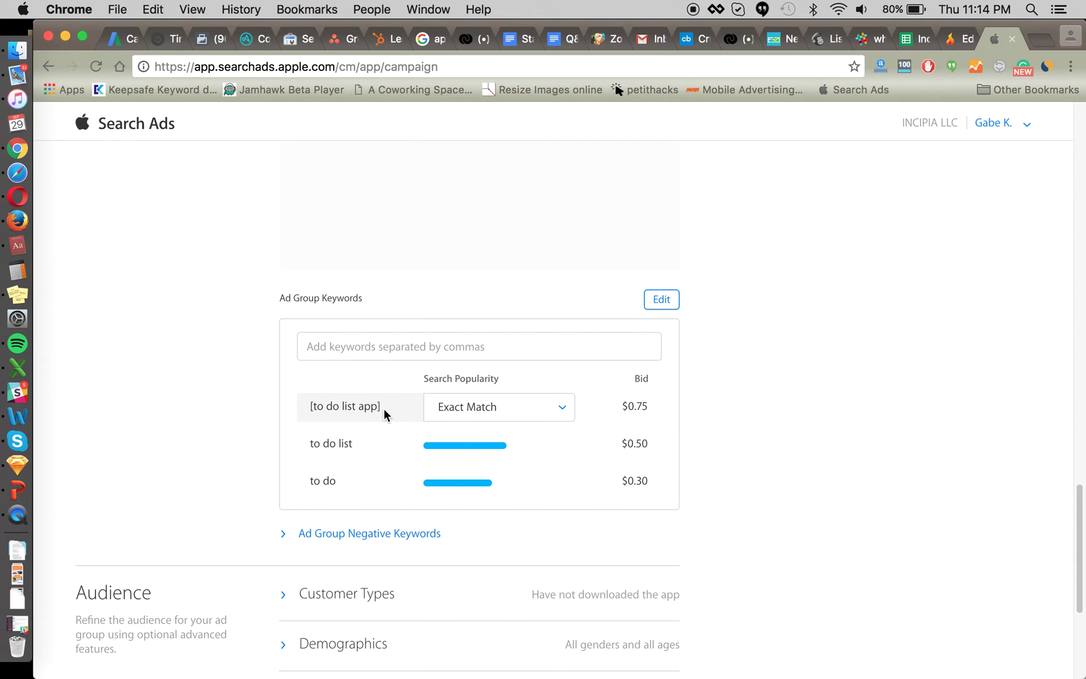
pyautogui.click(467, 409)
# Keep [to do list app] on Exact Match at $0.75, alongside to do list $0.50 and to do $0.30
pyautogui.click(468, 402)
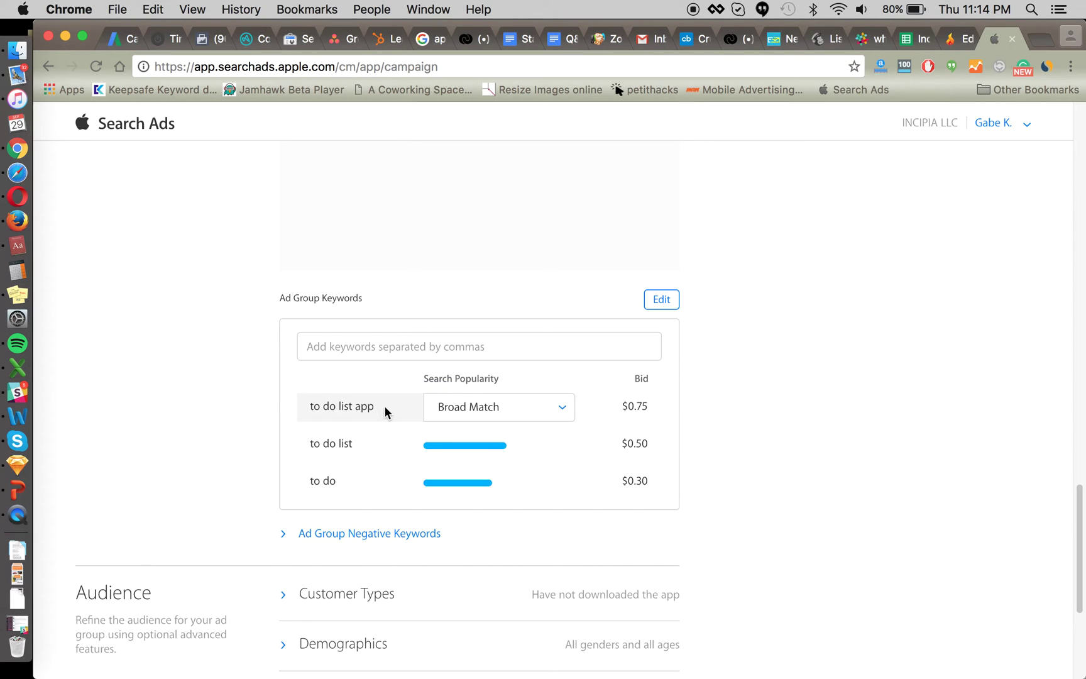
pyautogui.moveTo(344, 408)
pyautogui.click(474, 419)
pyautogui.click(465, 426)
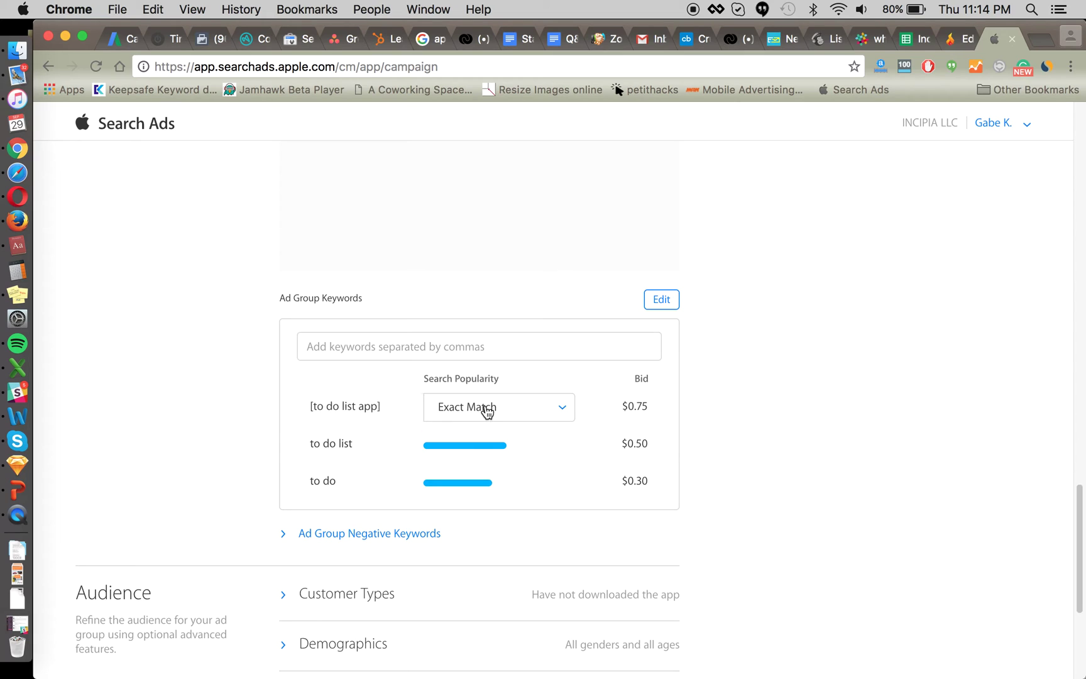
pyautogui.scroll(1, 677, 415)
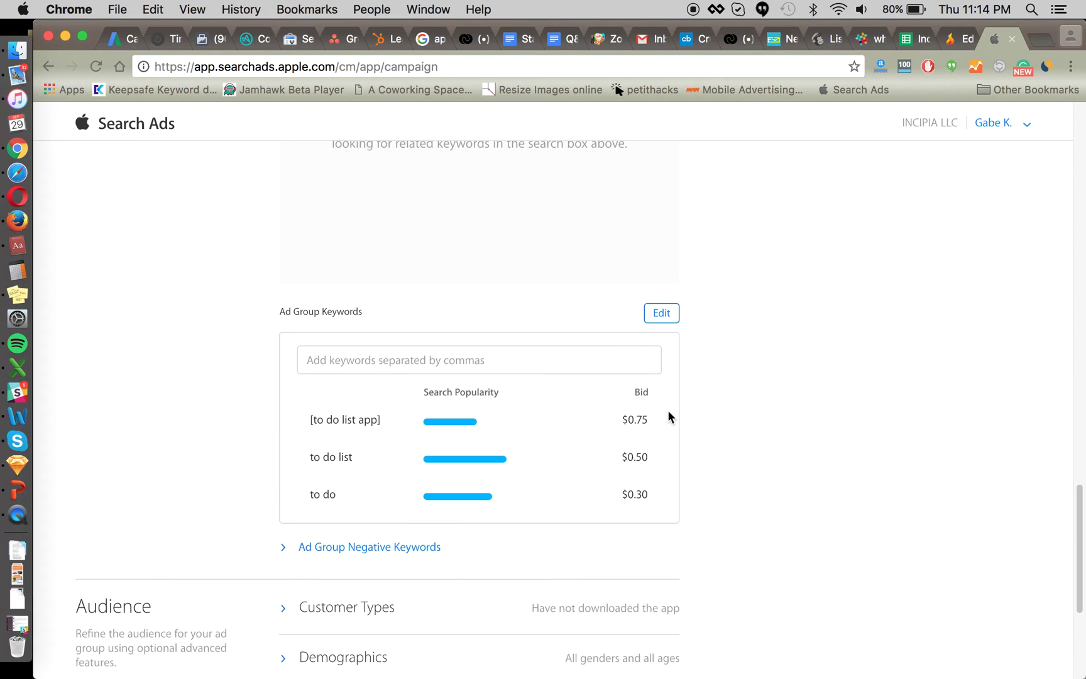
pyautogui.moveTo(396, 422)
pyautogui.moveTo(645, 426)
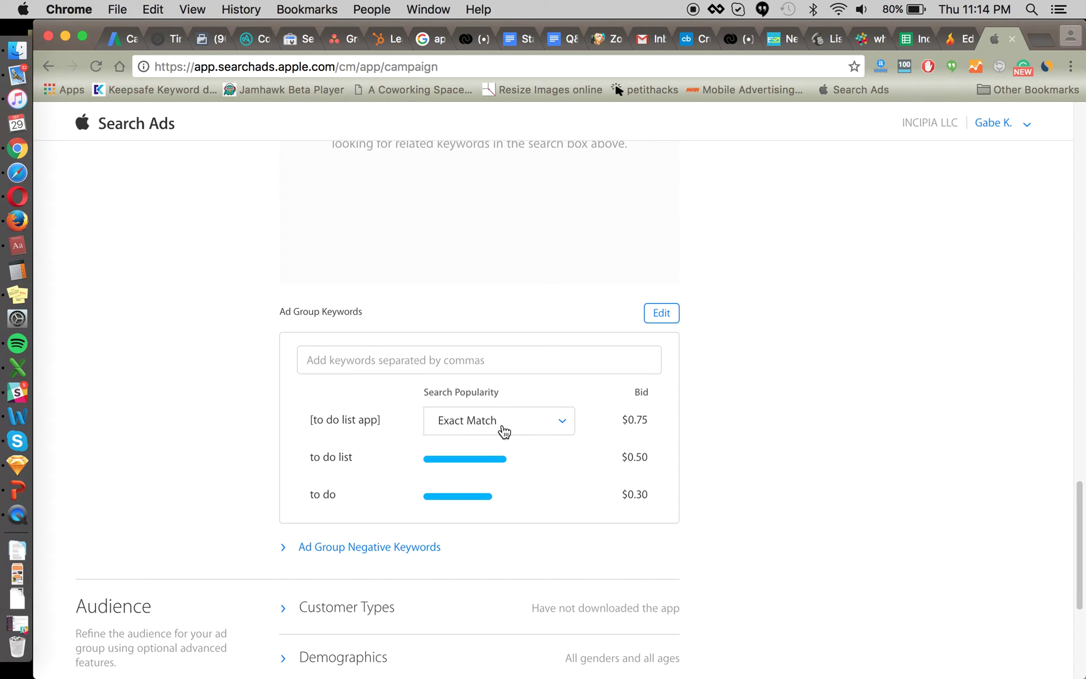
pyautogui.moveTo(594, 427)
pyautogui.scroll(1, 522, 356)
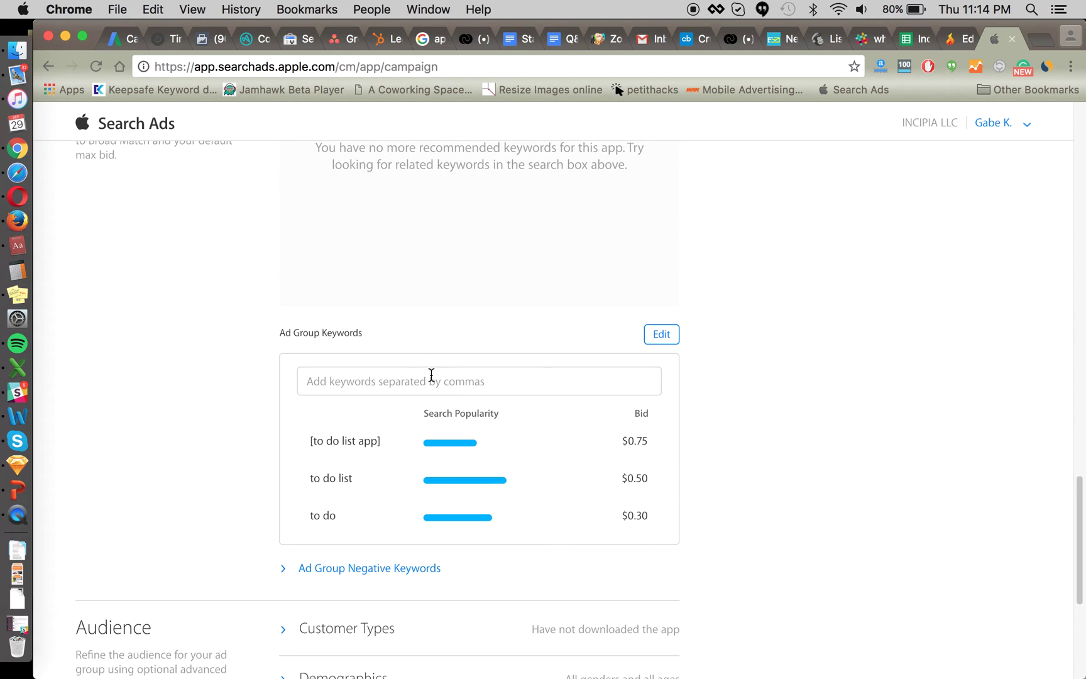
# Add 'to do list app' as a new keyword and lower its bid from $0.50 to $0.30
pyautogui.click(431, 375)
pyautogui.write('to o')
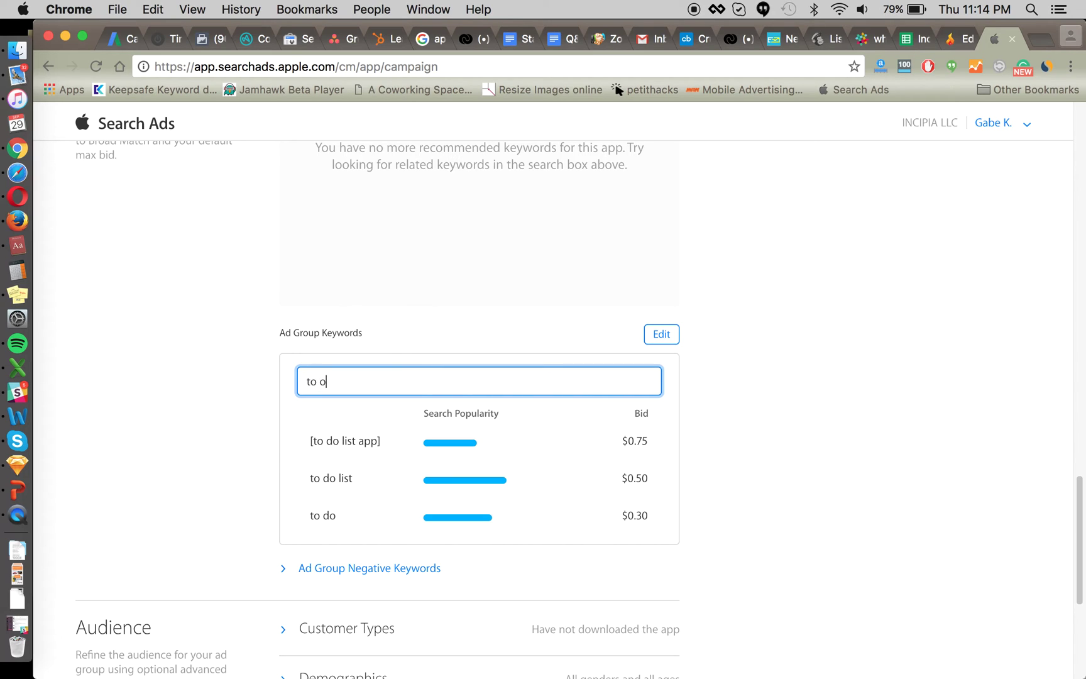
pyautogui.write('o list app')
pyautogui.press('BackSpace')
pyautogui.press('BackSpace')
pyautogui.press('BackSpace')
pyautogui.write('app')
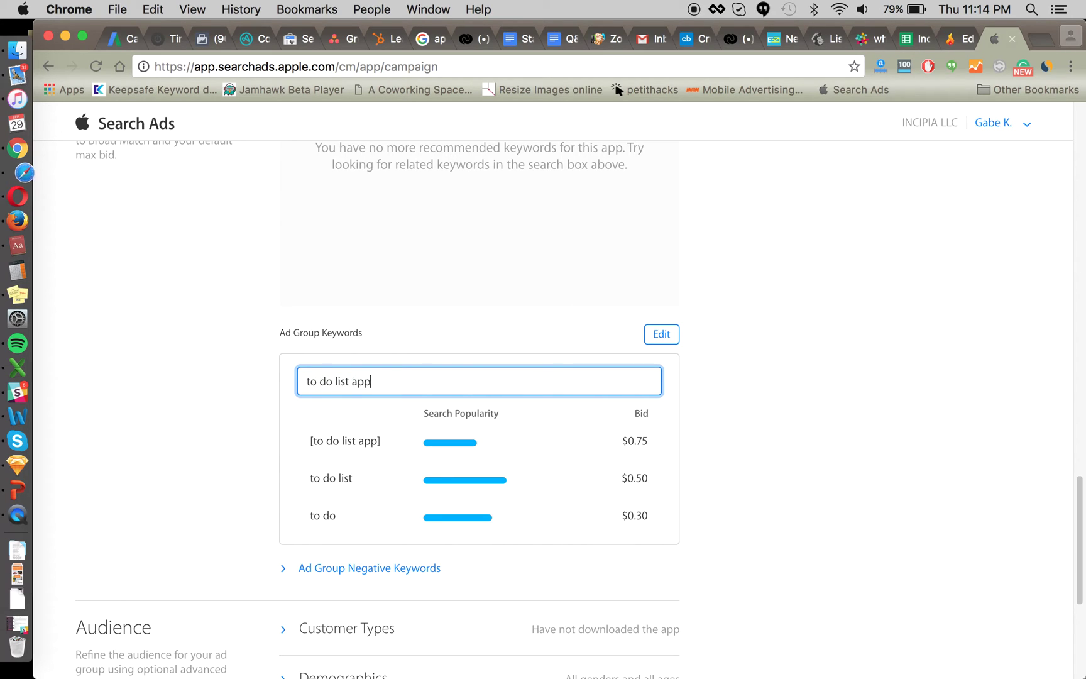
pyautogui.press('Return')
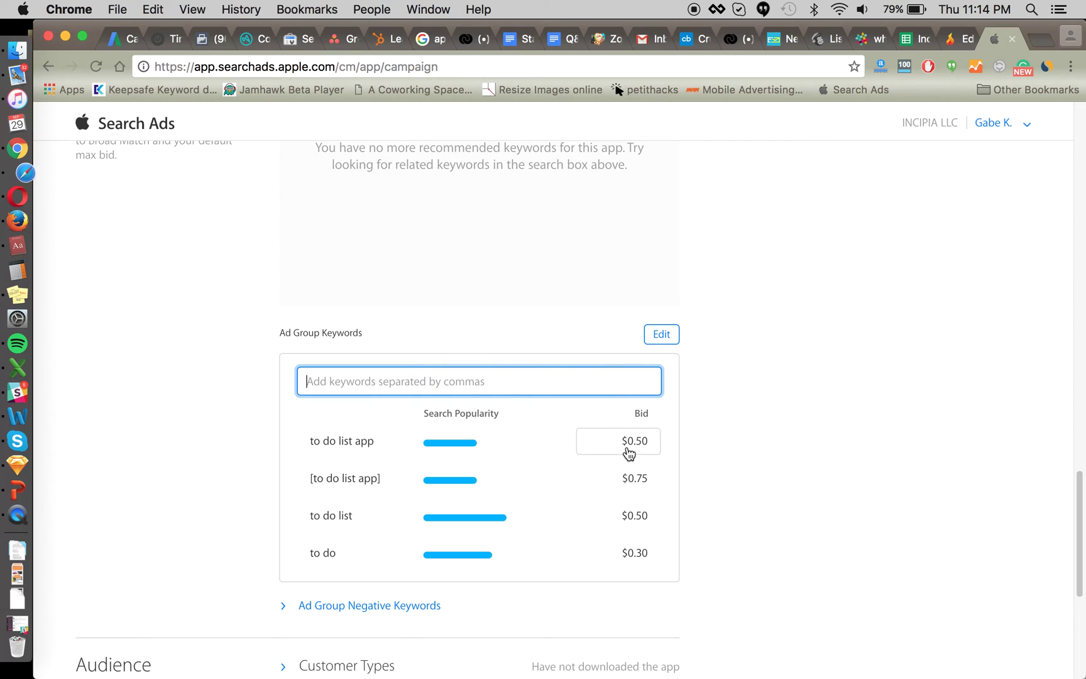
pyautogui.click(628, 441)
pyautogui.press('BackSpace')
pyautogui.press('BackSpace')
pyautogui.write('30')
pyautogui.press('Return')
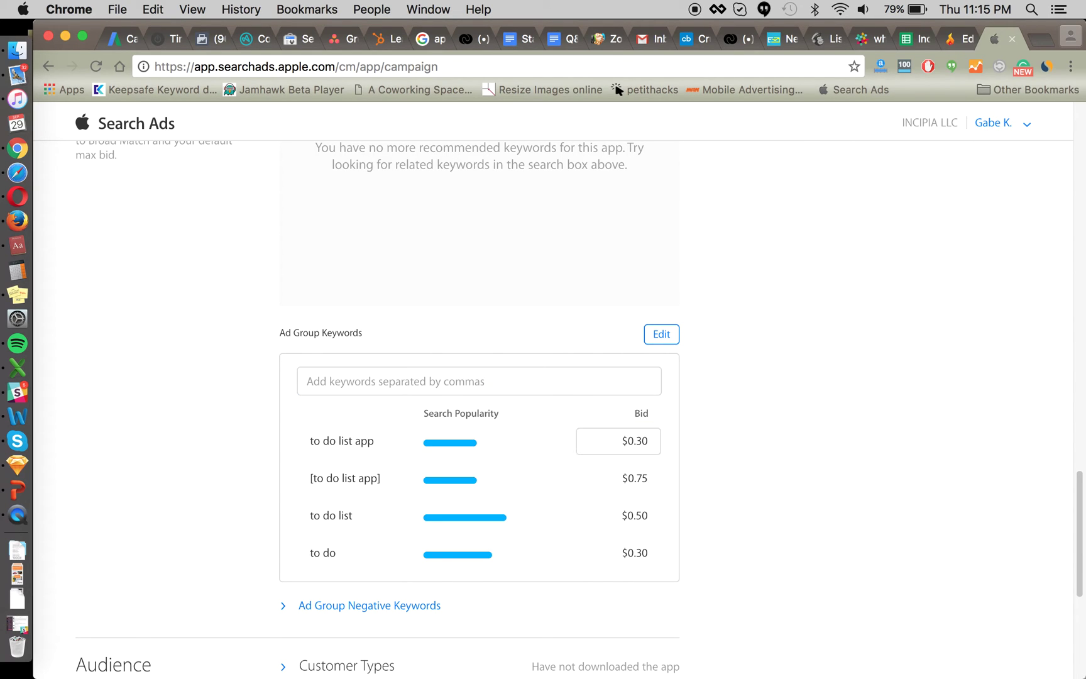
pyautogui.scroll(-2, 211, 489)
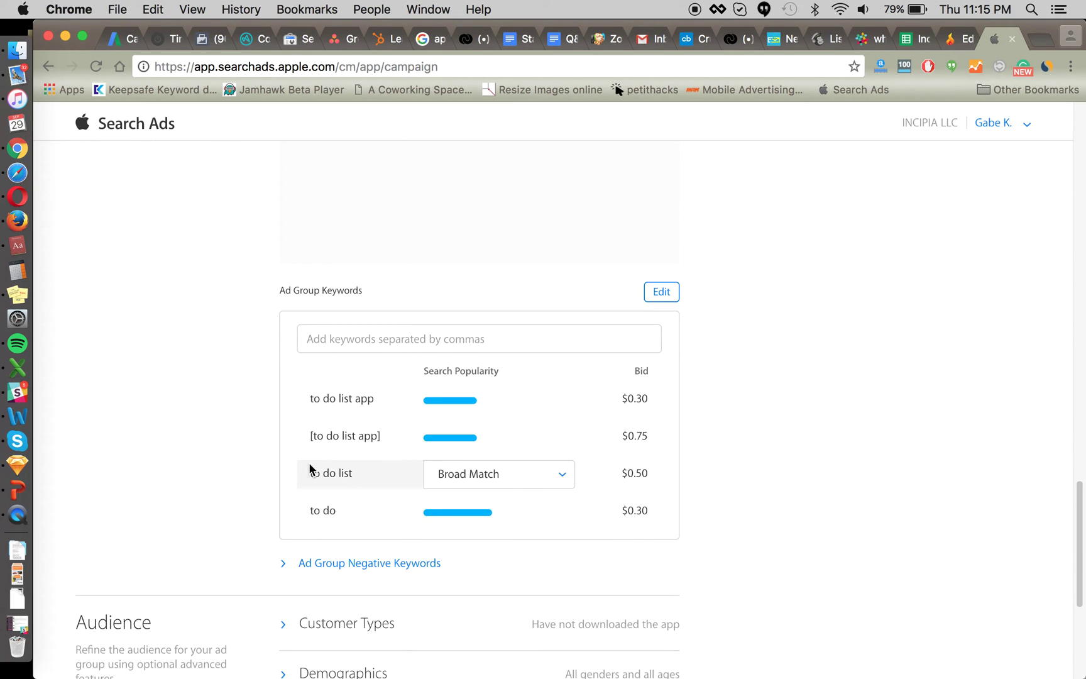
pyautogui.scroll(-5, 259, 472)
# Expand Customer Types and browse its list, keeping 'Have not downloaded the app'
pyautogui.click(322, 454)
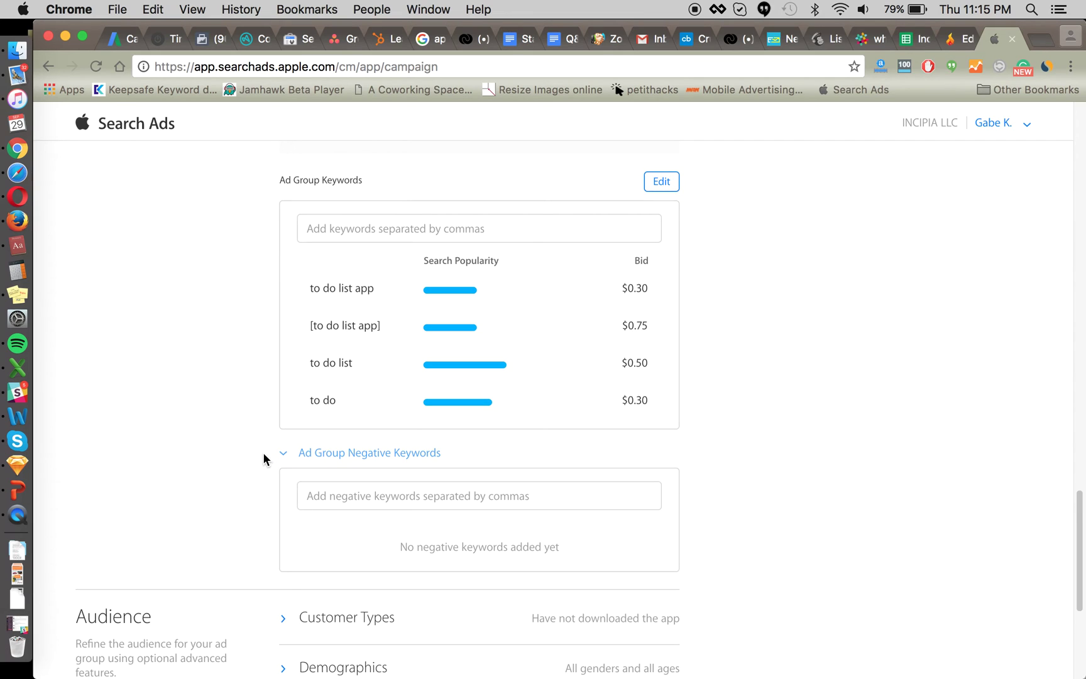
pyautogui.click(347, 453)
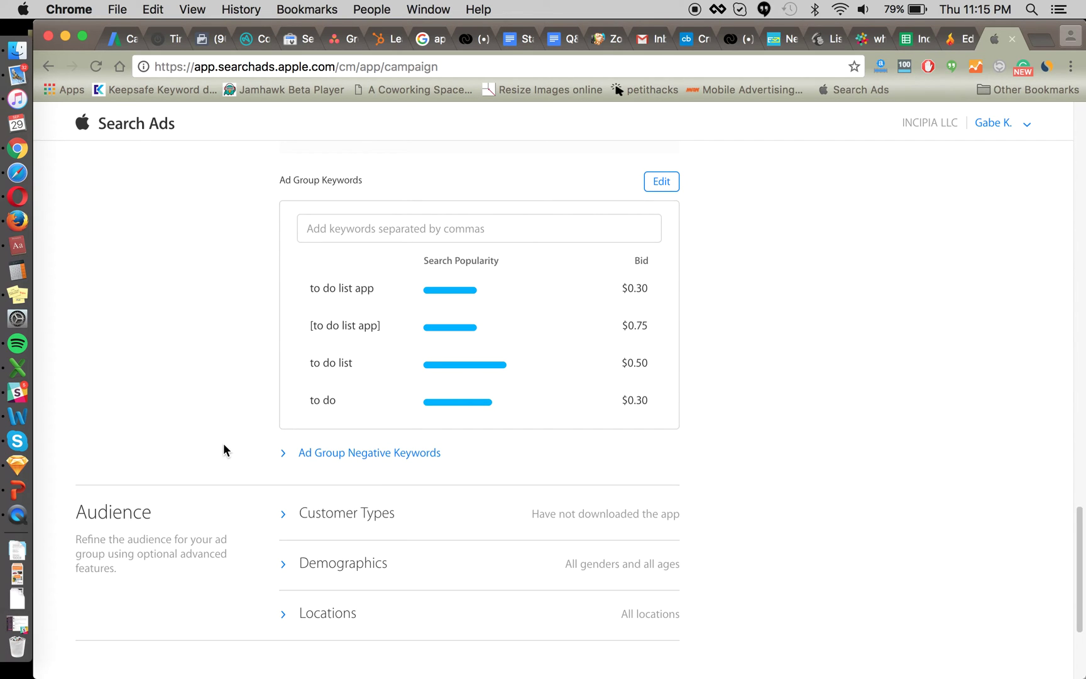
pyautogui.scroll(-5, 233, 440)
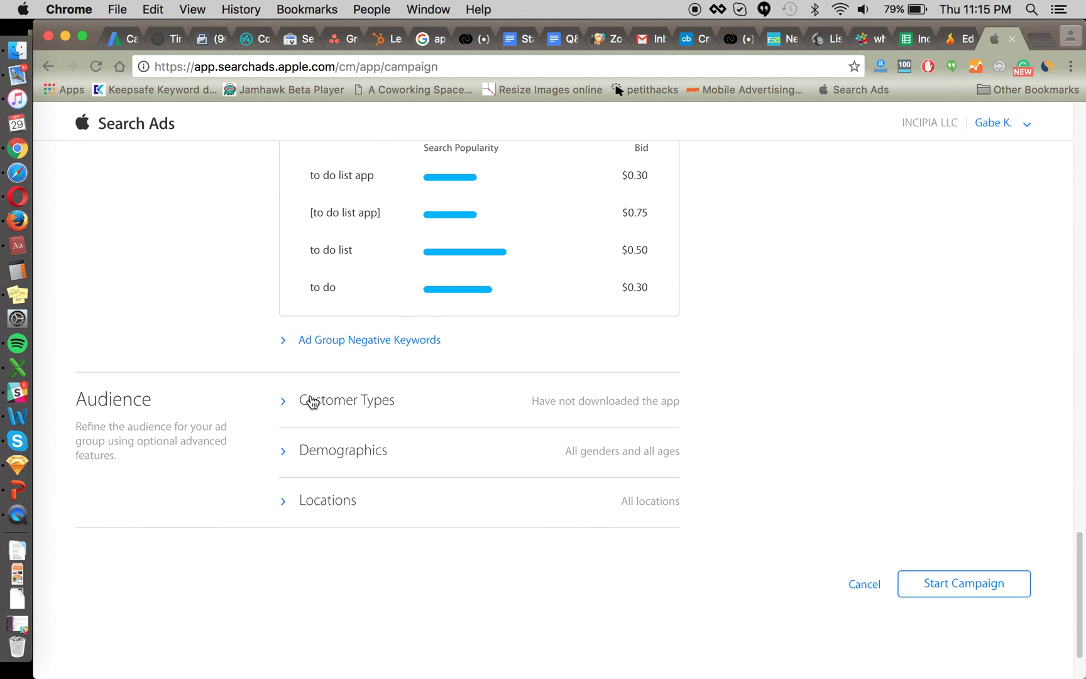
pyautogui.click(313, 399)
pyautogui.scroll(-5, 247, 443)
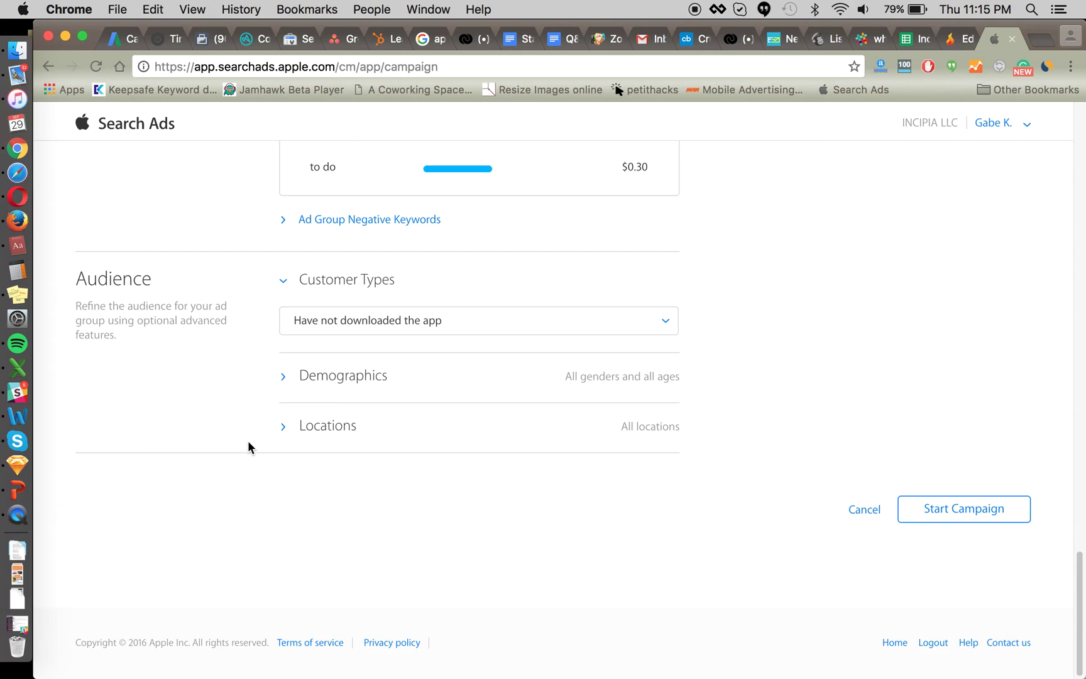
pyautogui.click(375, 324)
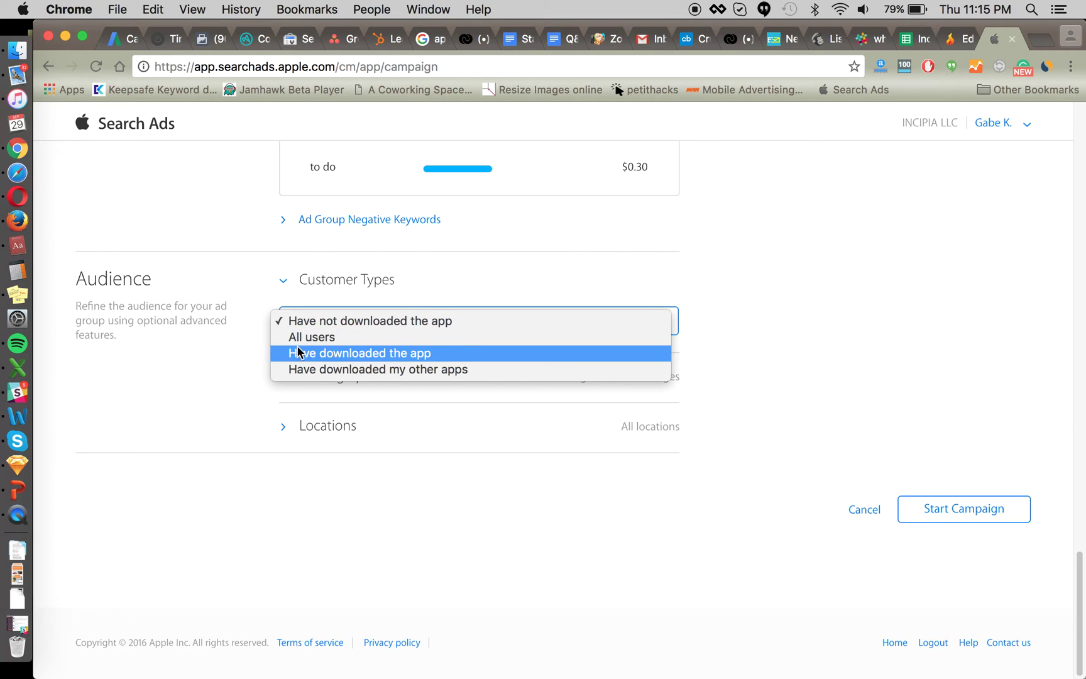
pyautogui.click(242, 344)
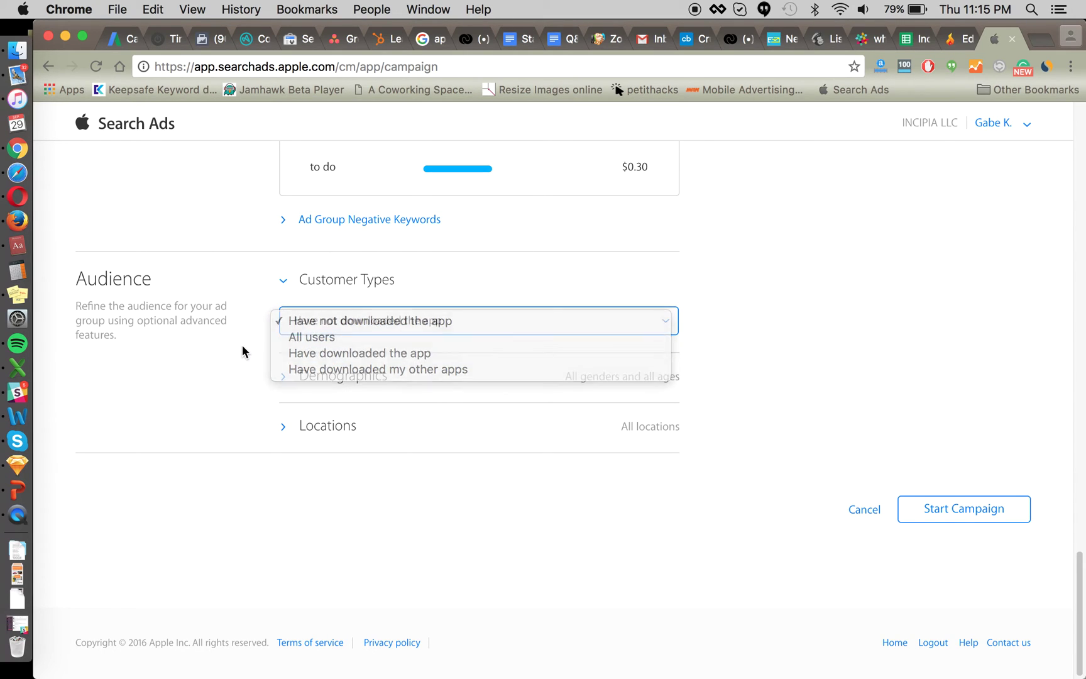
pyautogui.click(316, 325)
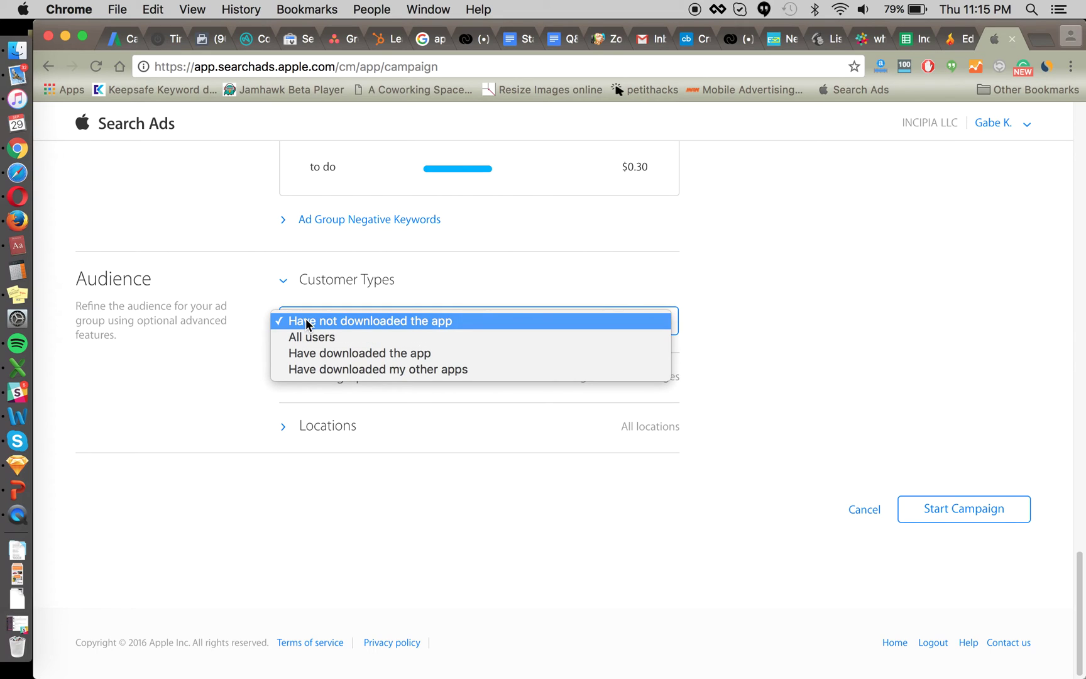
pyautogui.click(245, 339)
pyautogui.click(351, 320)
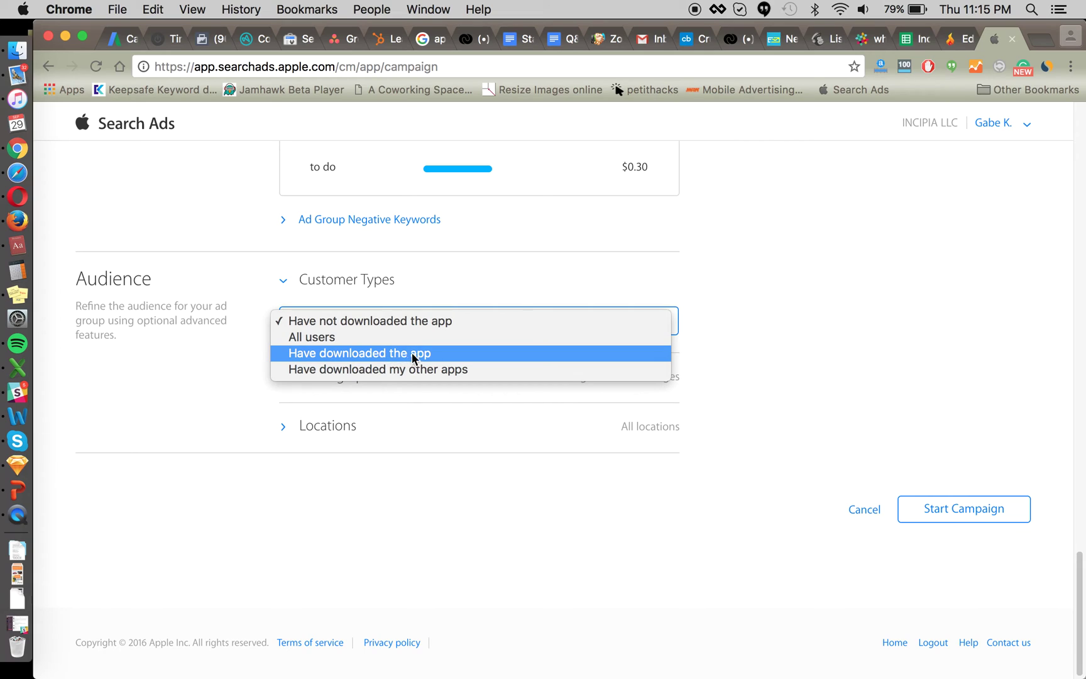
pyautogui.click(245, 361)
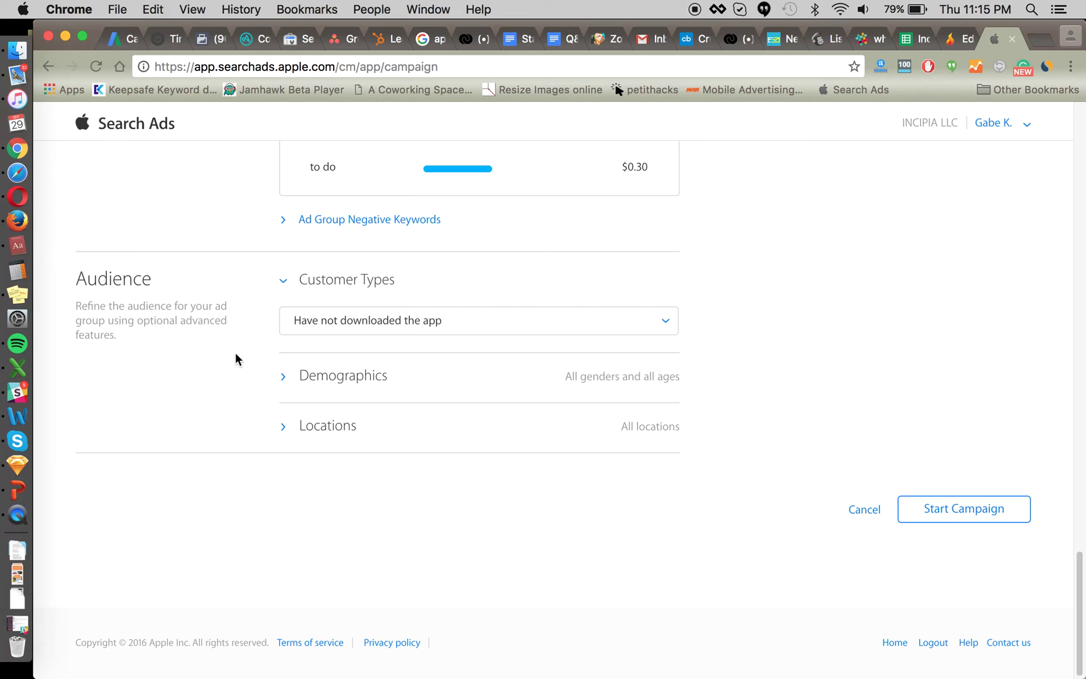
# Briefly target app downloaders, revert to 'Have not downloaded the app', and expand Demographics
pyautogui.click(396, 323)
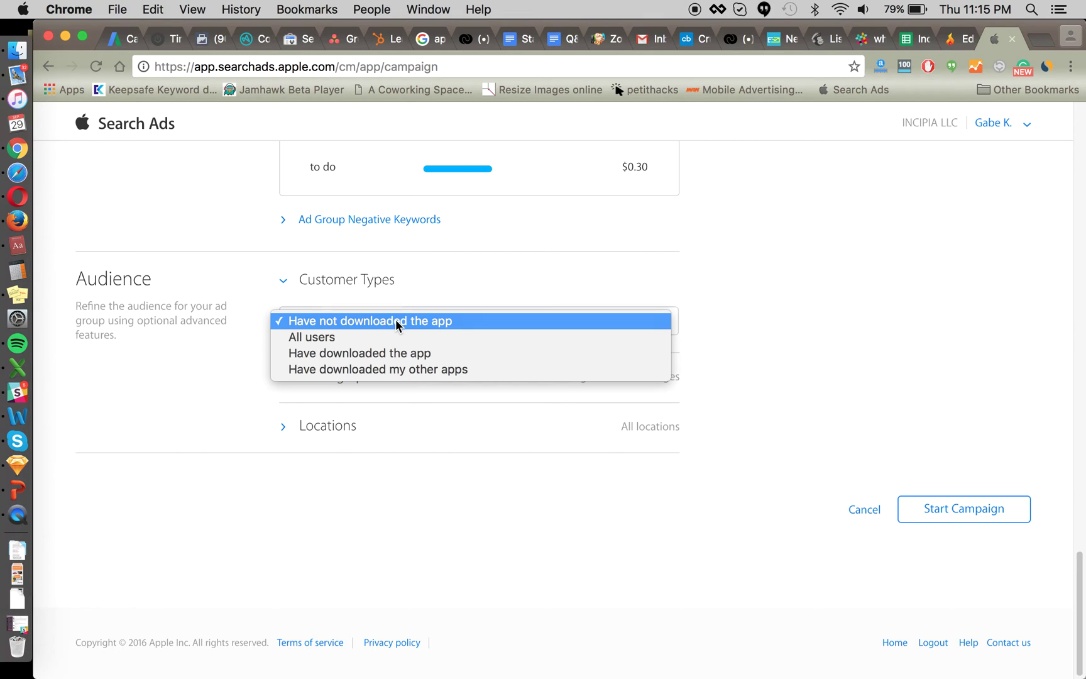
pyautogui.click(435, 354)
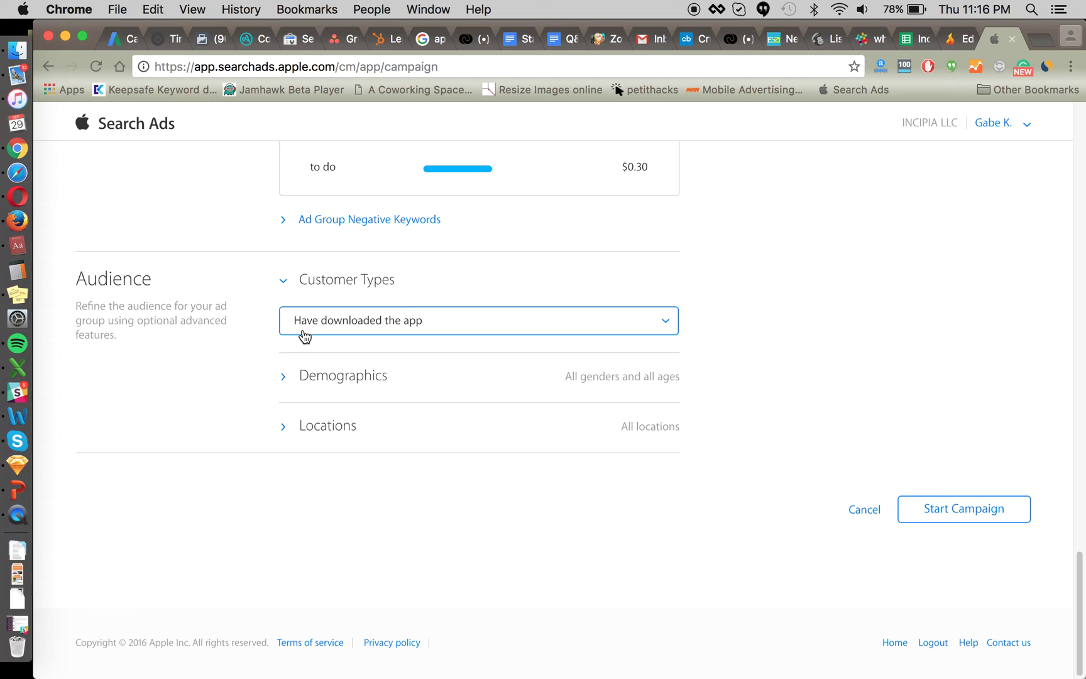
pyautogui.click(355, 323)
pyautogui.click(376, 289)
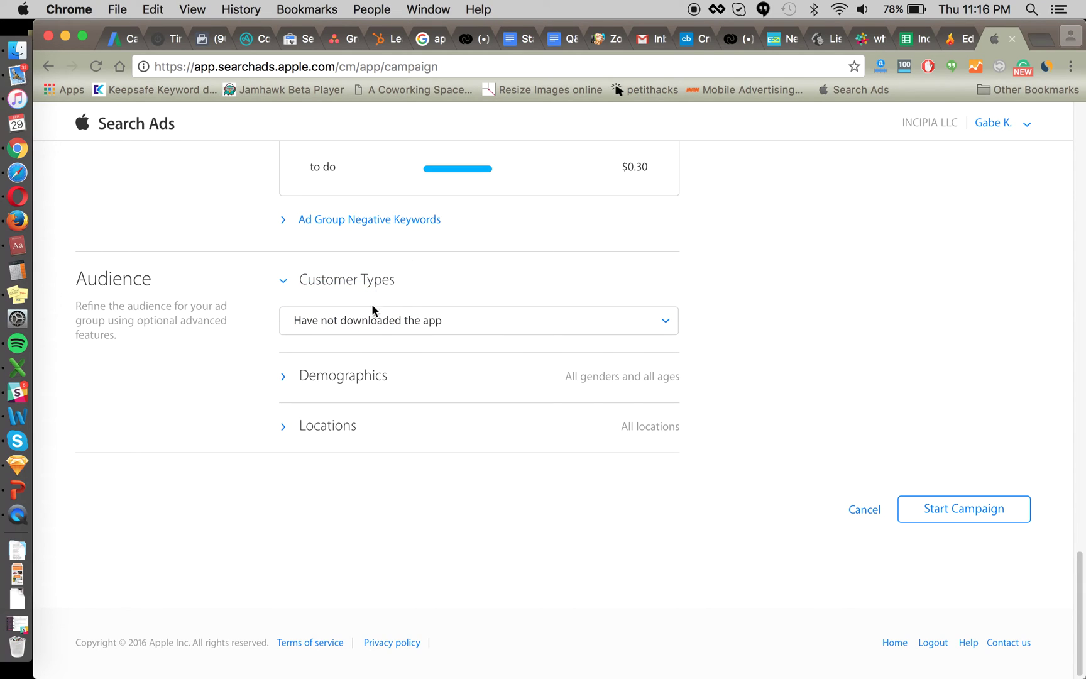
pyautogui.click(405, 329)
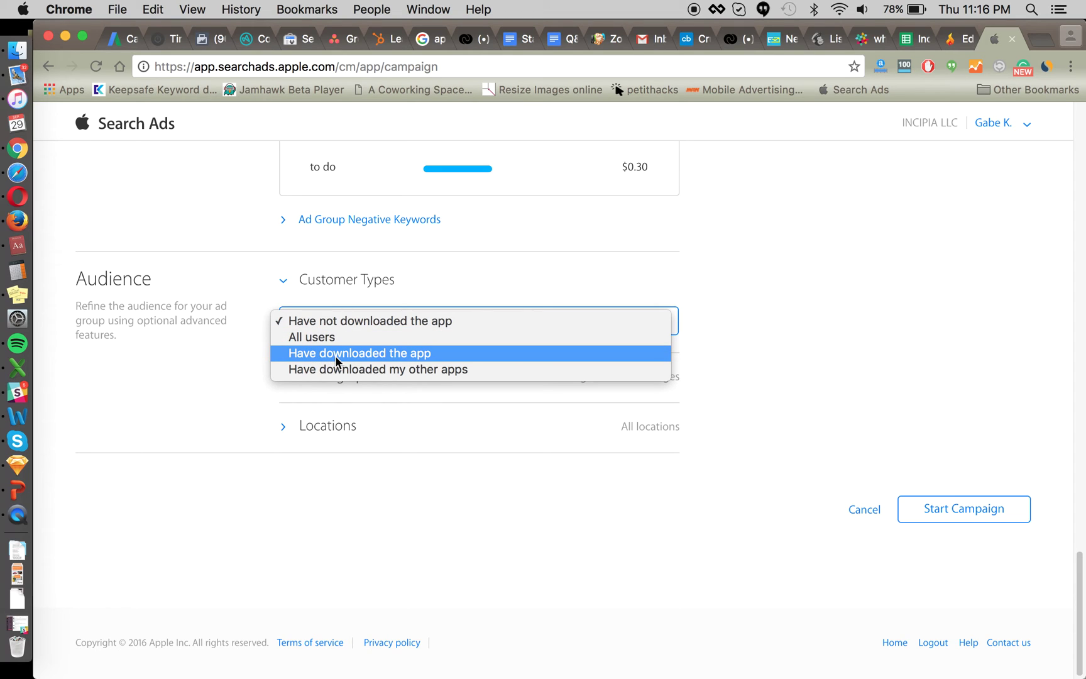
pyautogui.click(209, 357)
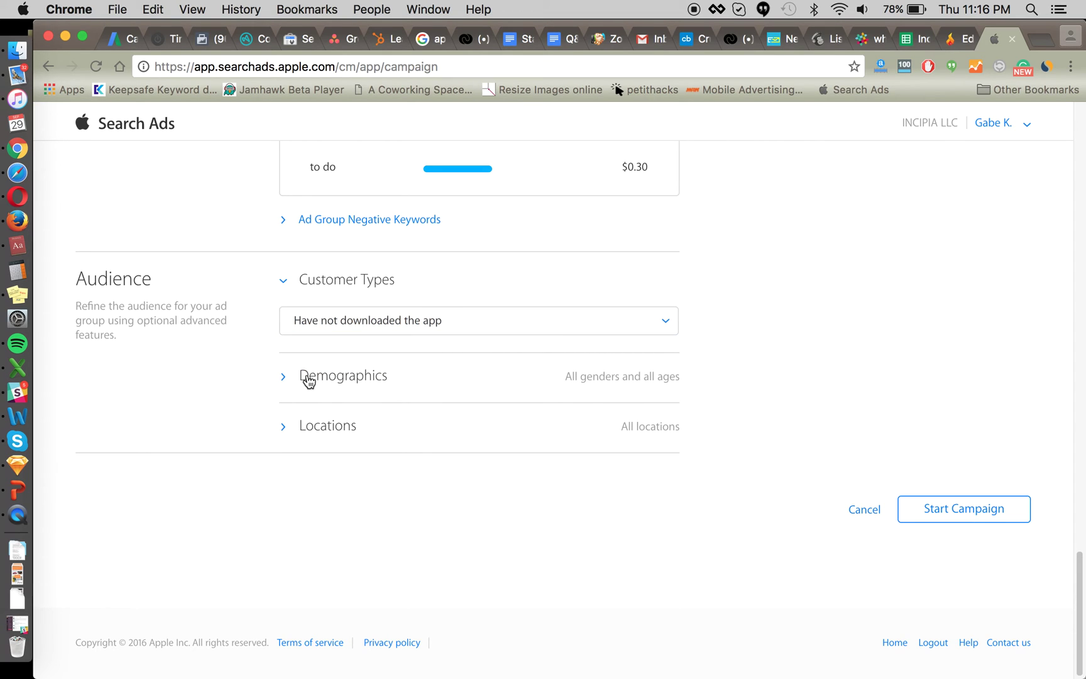
pyautogui.click(337, 380)
# Review the Gender and Age range choices, with ages spanning 18 to 65+
pyautogui.scroll(-5, 274, 441)
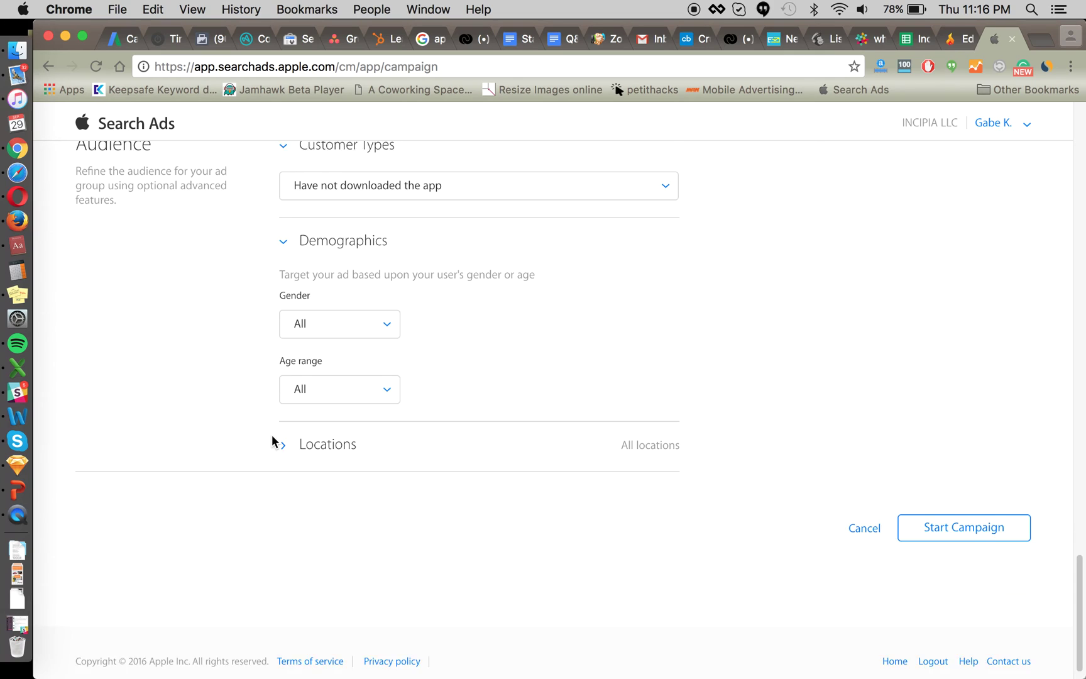
pyautogui.click(339, 308)
pyautogui.click(228, 325)
pyautogui.click(342, 362)
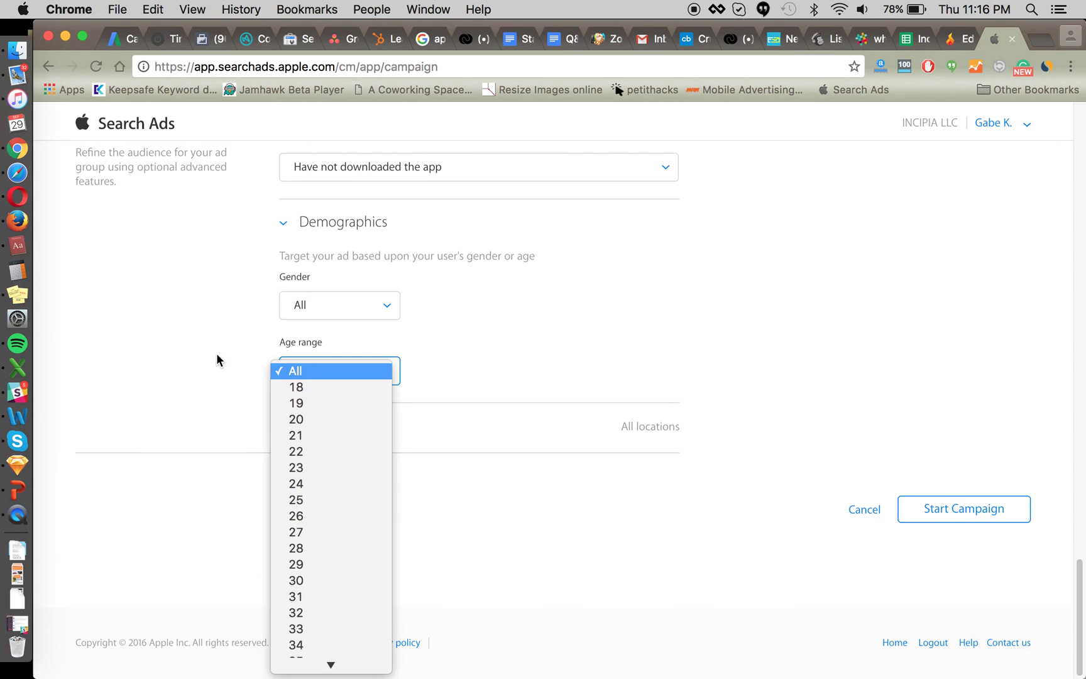
pyautogui.click(216, 355)
pyautogui.click(308, 374)
pyautogui.click(295, 371)
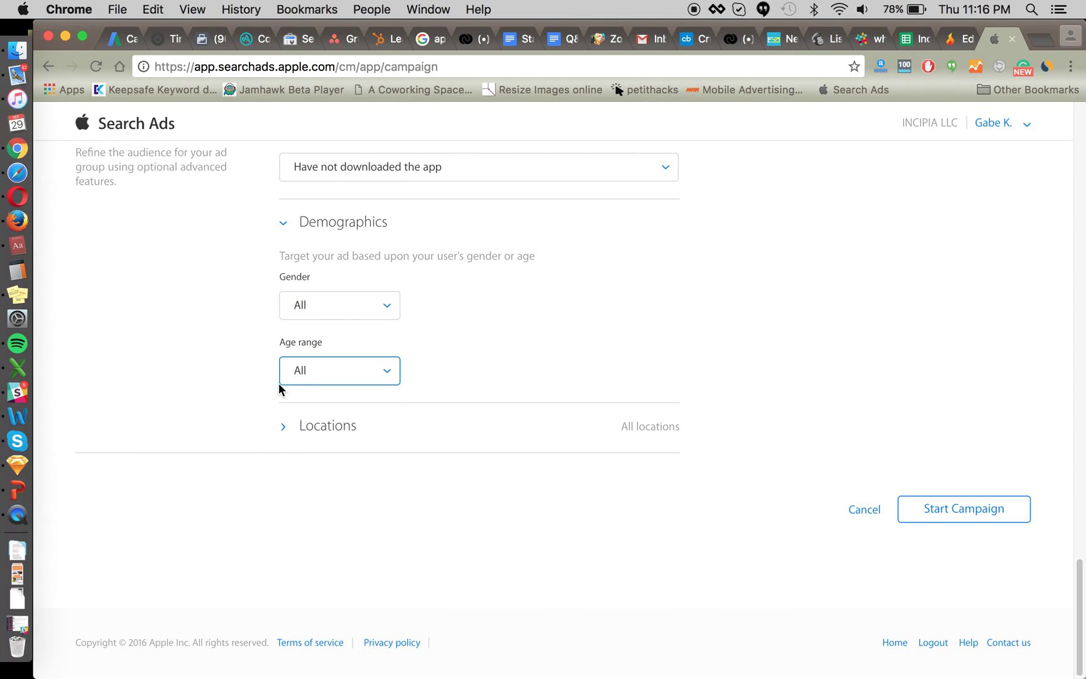
pyautogui.click(278, 383)
pyautogui.click(180, 439)
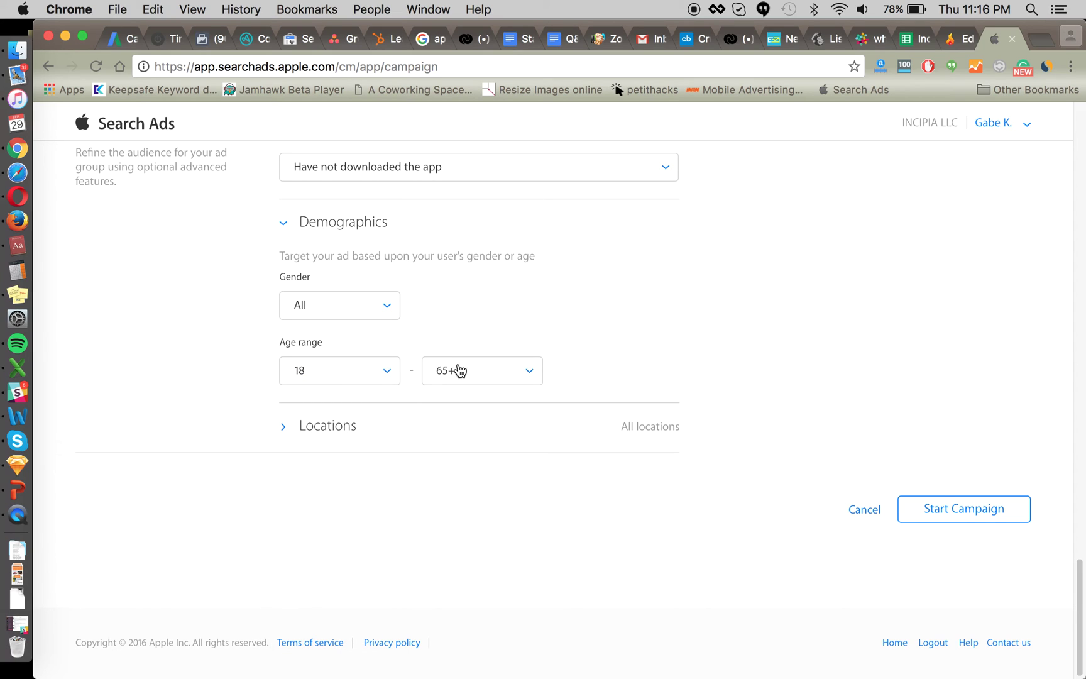
pyautogui.click(467, 365)
pyautogui.click(415, 372)
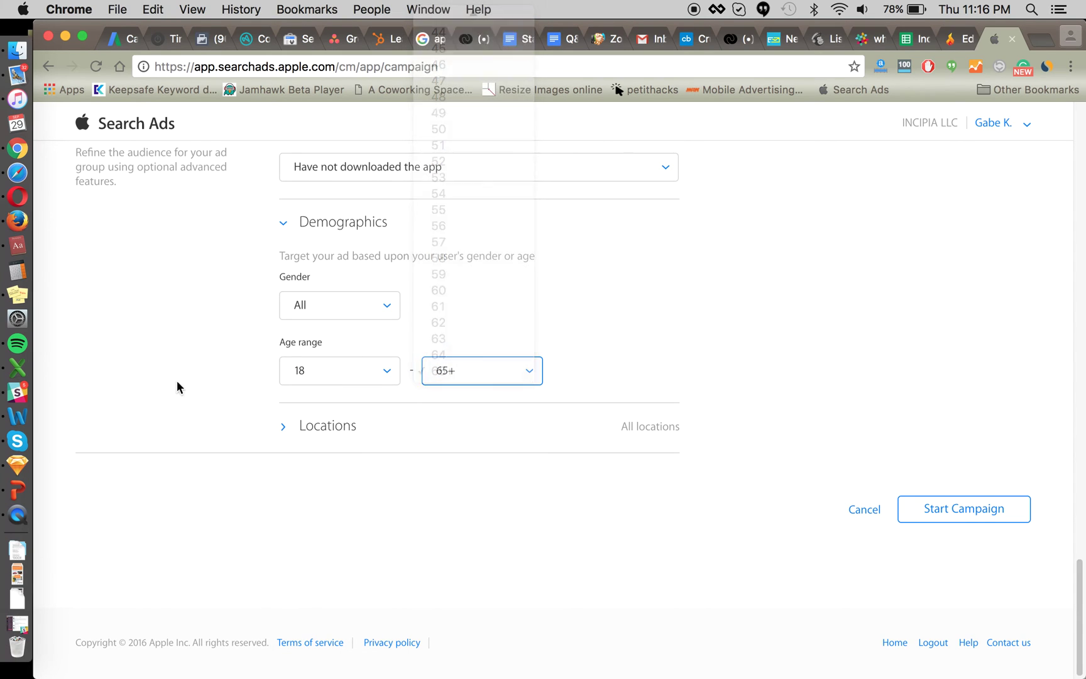
pyautogui.click(327, 371)
pyautogui.click(238, 363)
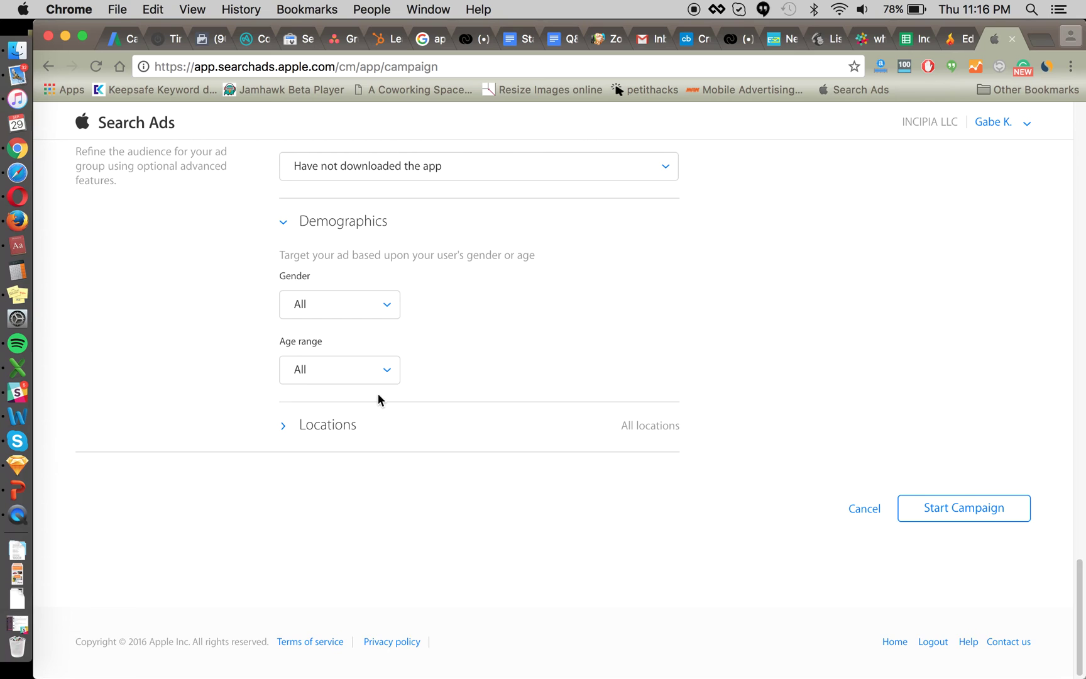
# Leave Locations unrestricted and start the Productivity keywords campaign
pyautogui.click(327, 425)
pyautogui.scroll(-3, 332, 422)
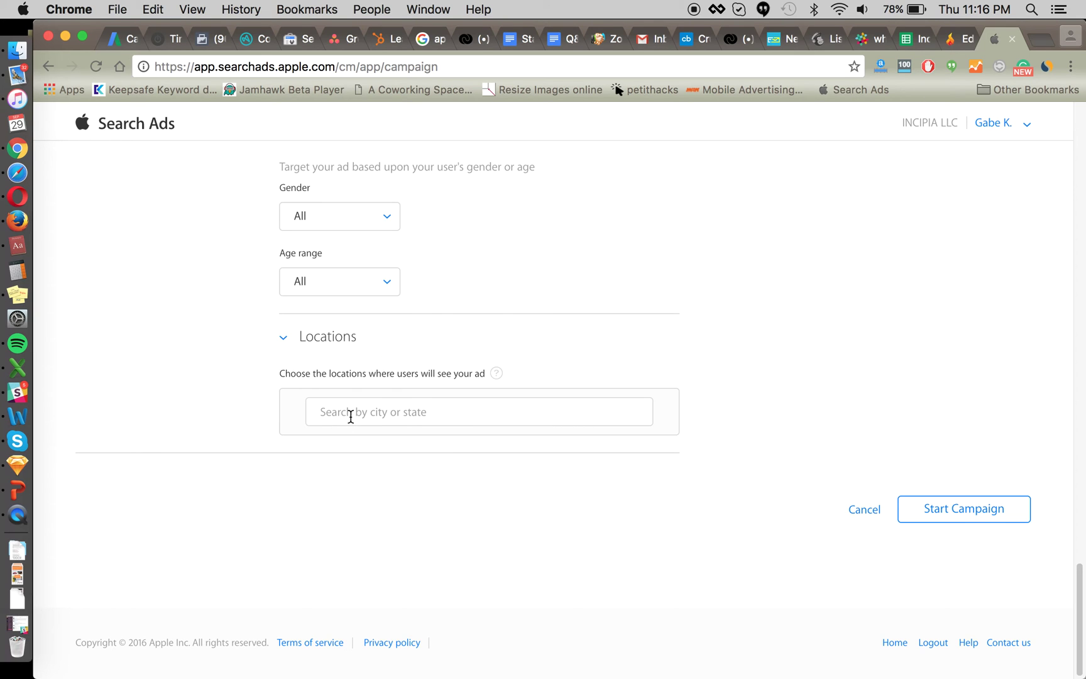
pyautogui.scroll(10, 370, 412)
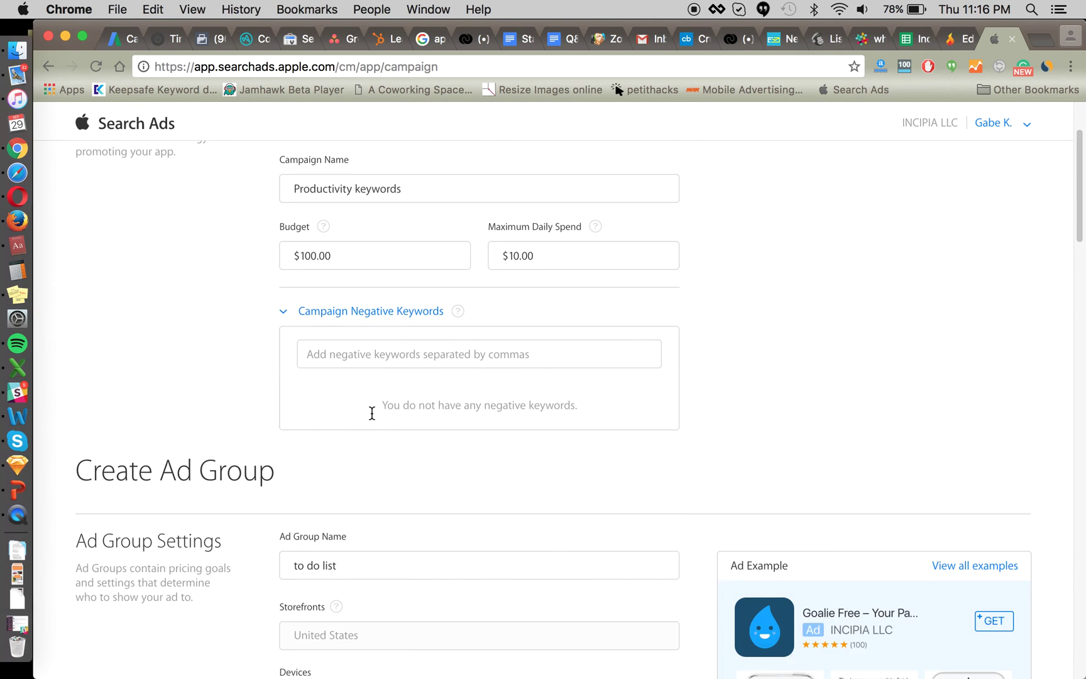
pyautogui.scroll(-2, 372, 413)
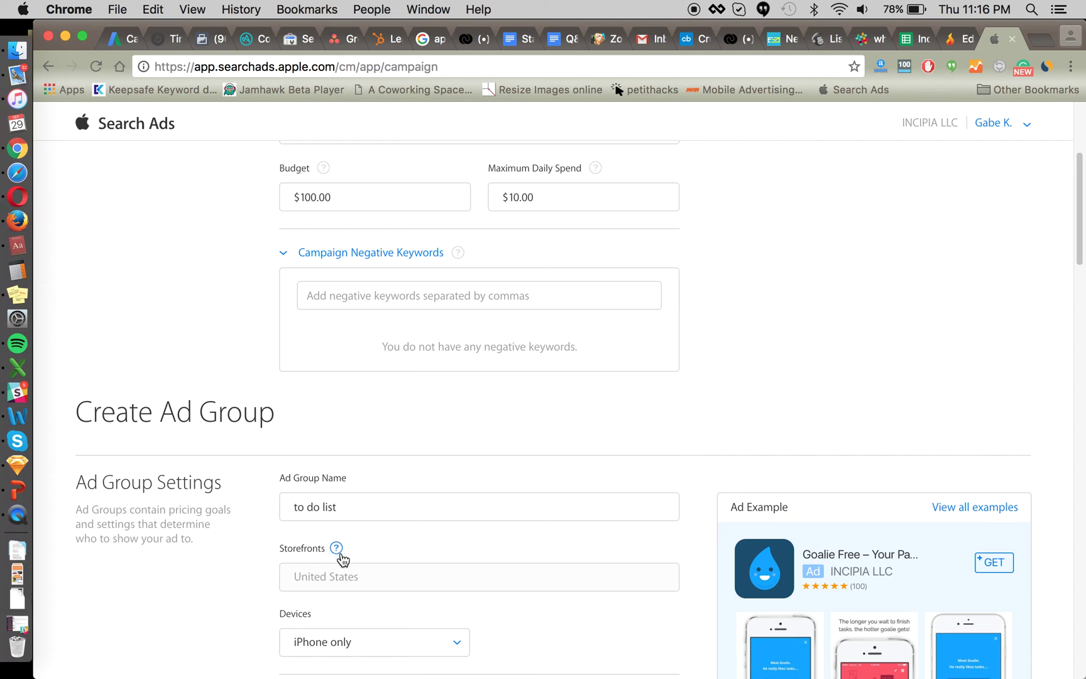
pyautogui.scroll(-15, 352, 574)
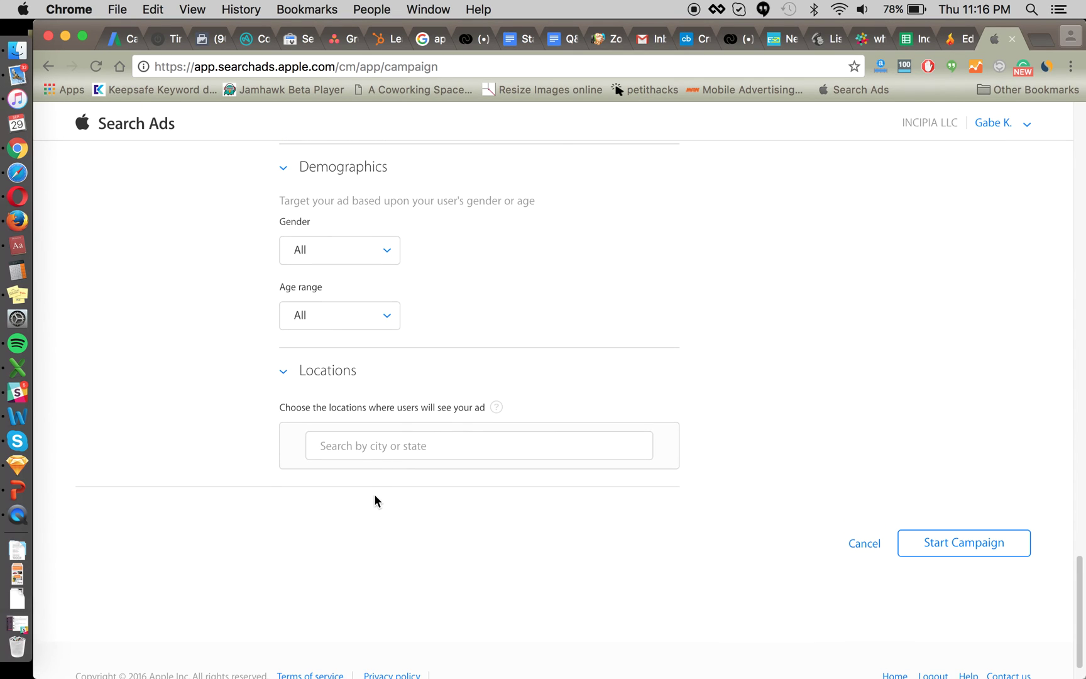
pyautogui.click(381, 445)
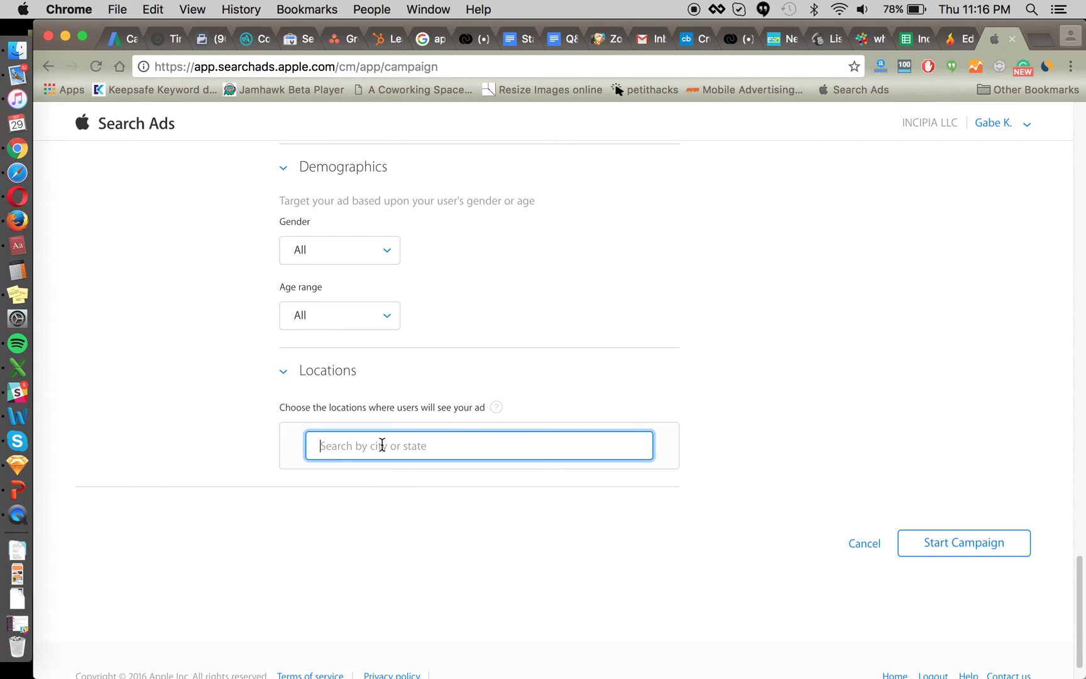
pyautogui.click(438, 513)
pyautogui.scroll(3, 849, 462)
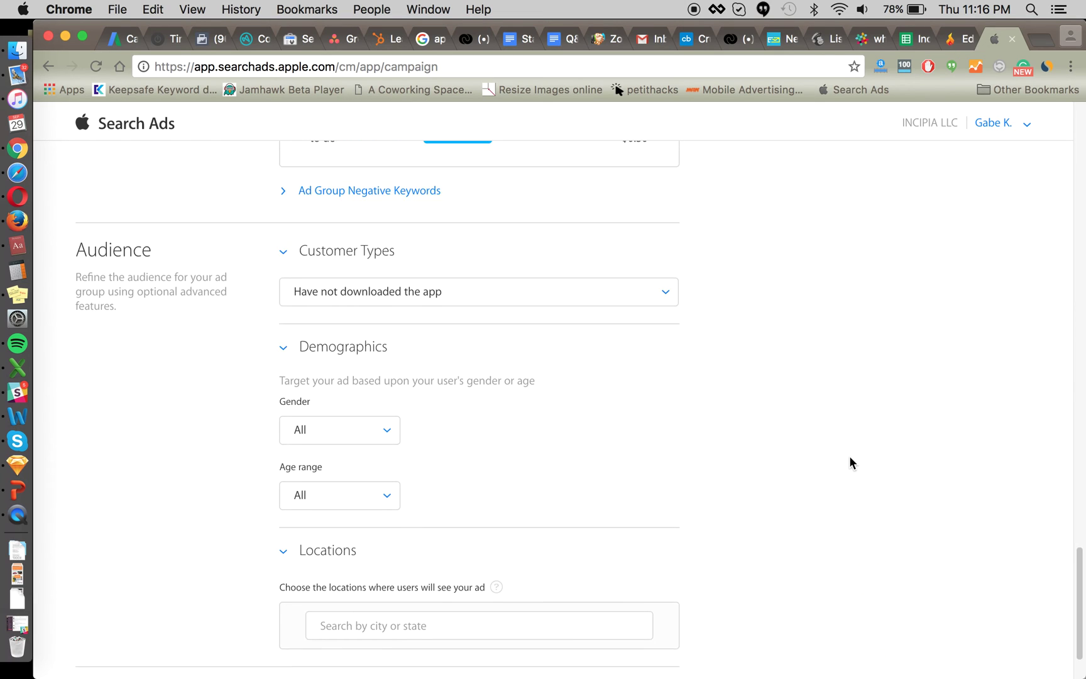
pyautogui.scroll(-2, 848, 462)
pyautogui.click(952, 571)
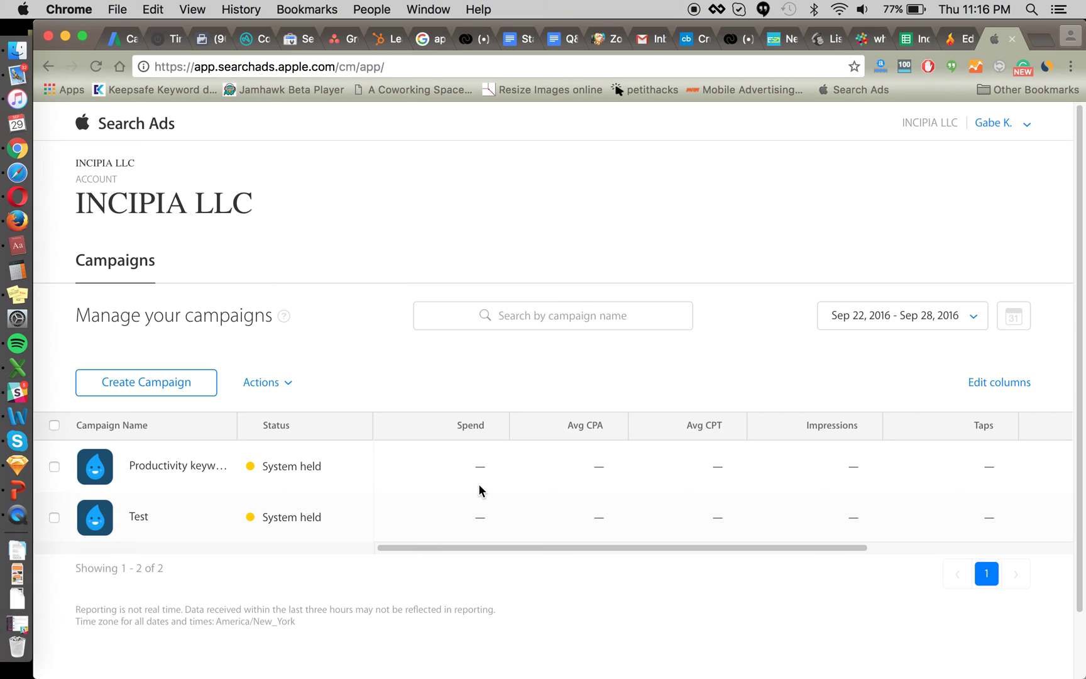
# Sort the Campaigns table on its TTR column, highest first
pyautogui.hscroll(2, 540, 444)
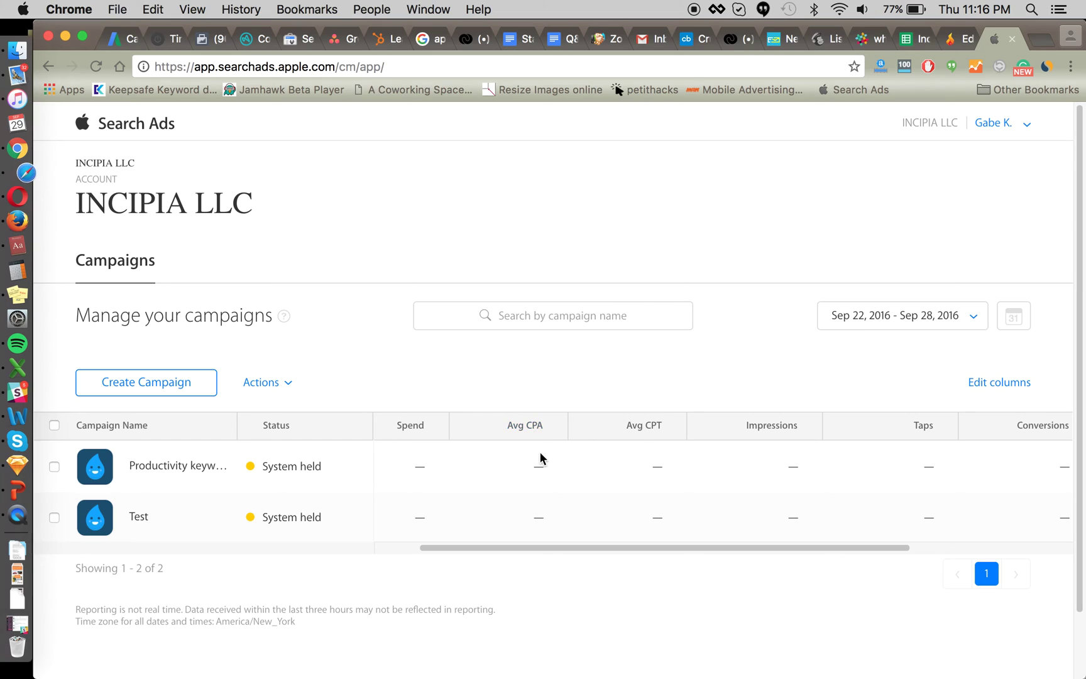
pyautogui.hscroll(1, 550, 455)
pyautogui.hscroll(4, 608, 464)
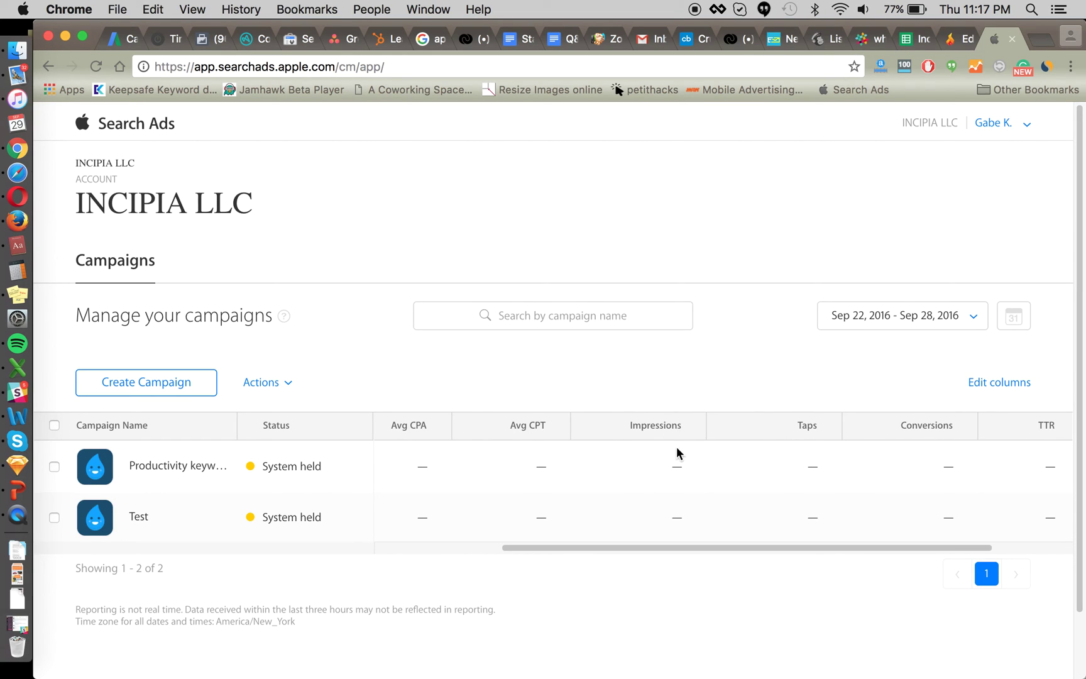
pyautogui.hscroll(1, 800, 453)
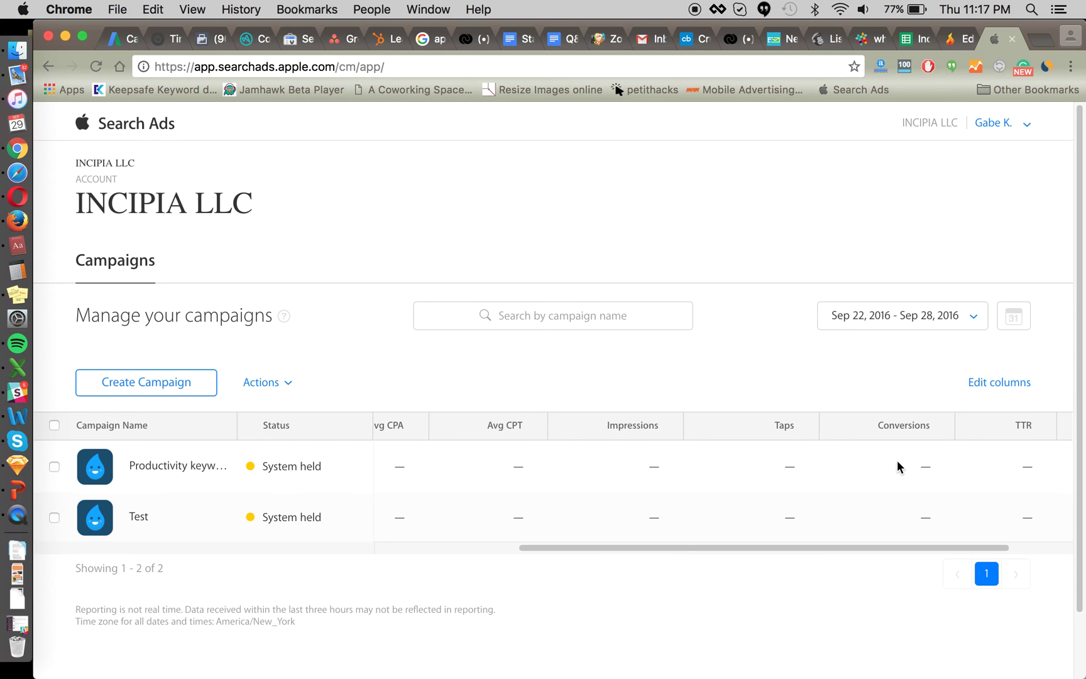
pyautogui.click(1029, 427)
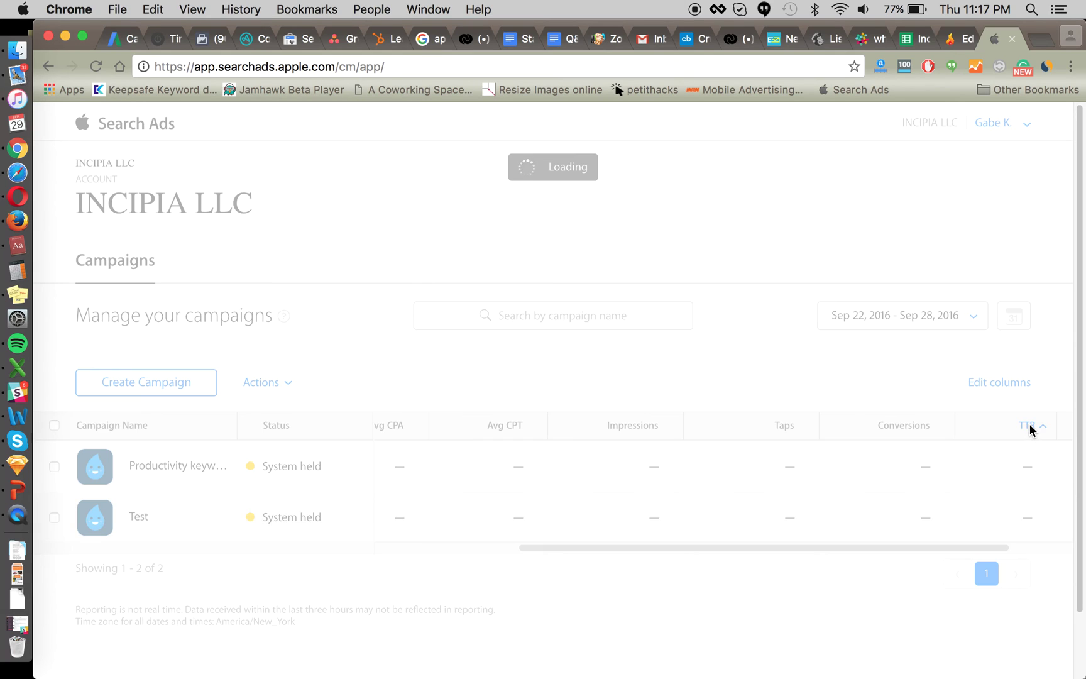
pyautogui.click(1024, 429)
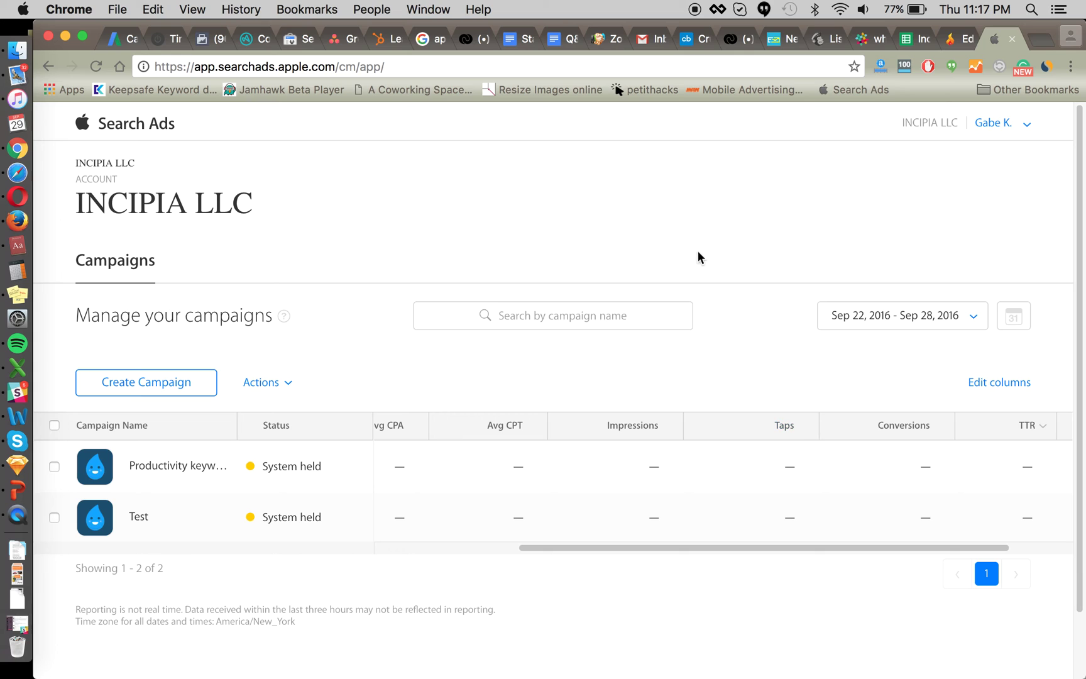
# Look over the campaigns' bulk Actions menu, then begin a new campaign
pyautogui.hscroll(-5, 618, 472)
pyautogui.scroll(-1, 618, 472)
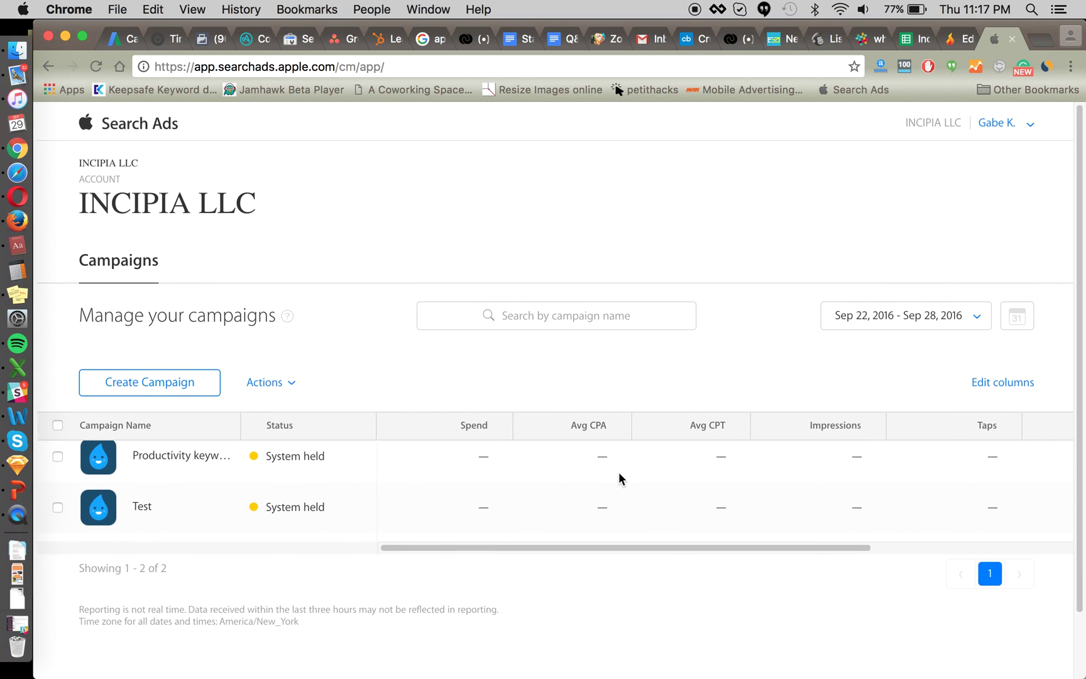
pyautogui.hscroll(5, 618, 472)
pyautogui.scroll(-1, 618, 472)
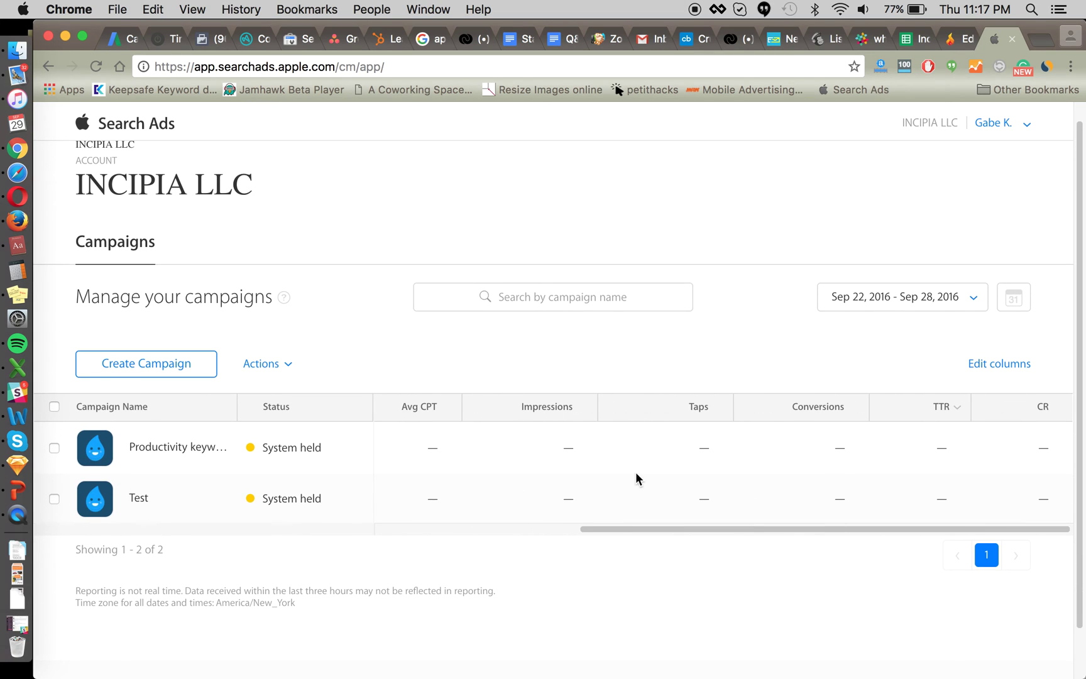
pyautogui.hscroll(1, 774, 471)
pyautogui.click(274, 367)
pyautogui.click(328, 323)
pyautogui.scroll(2, 357, 334)
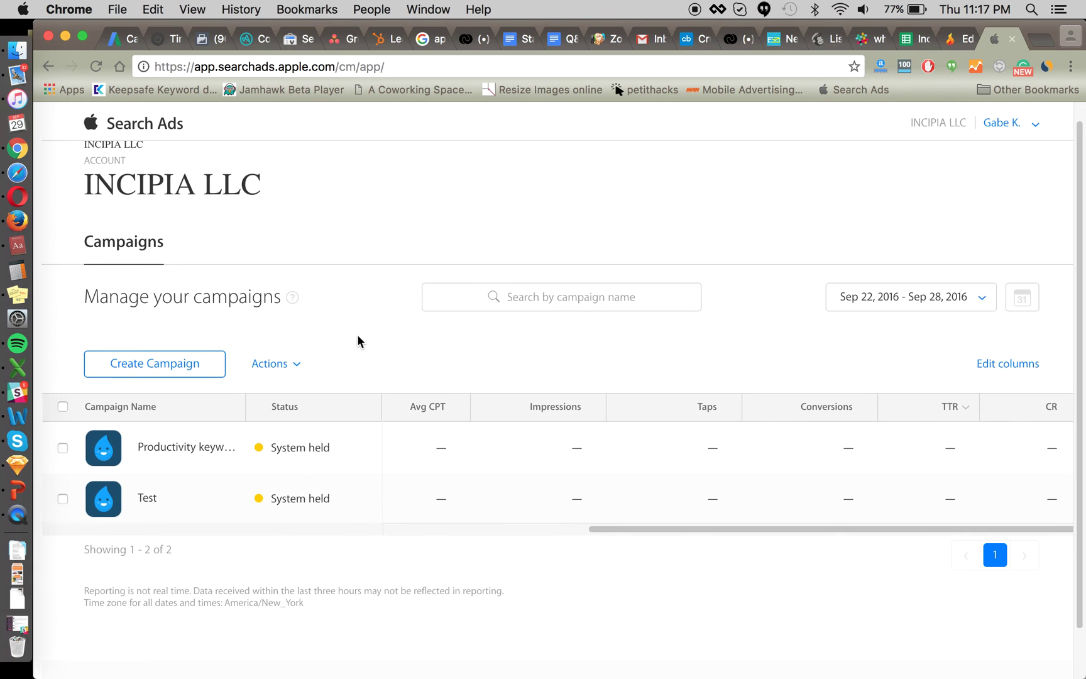
pyautogui.hscroll(2, 490, 236)
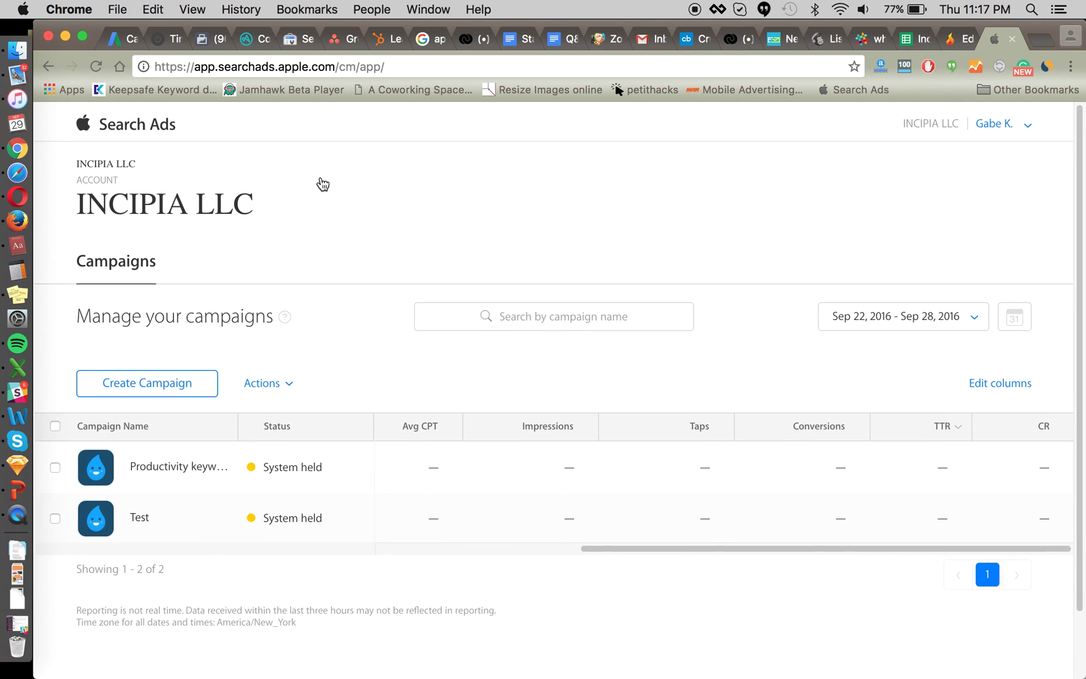
pyautogui.click(129, 382)
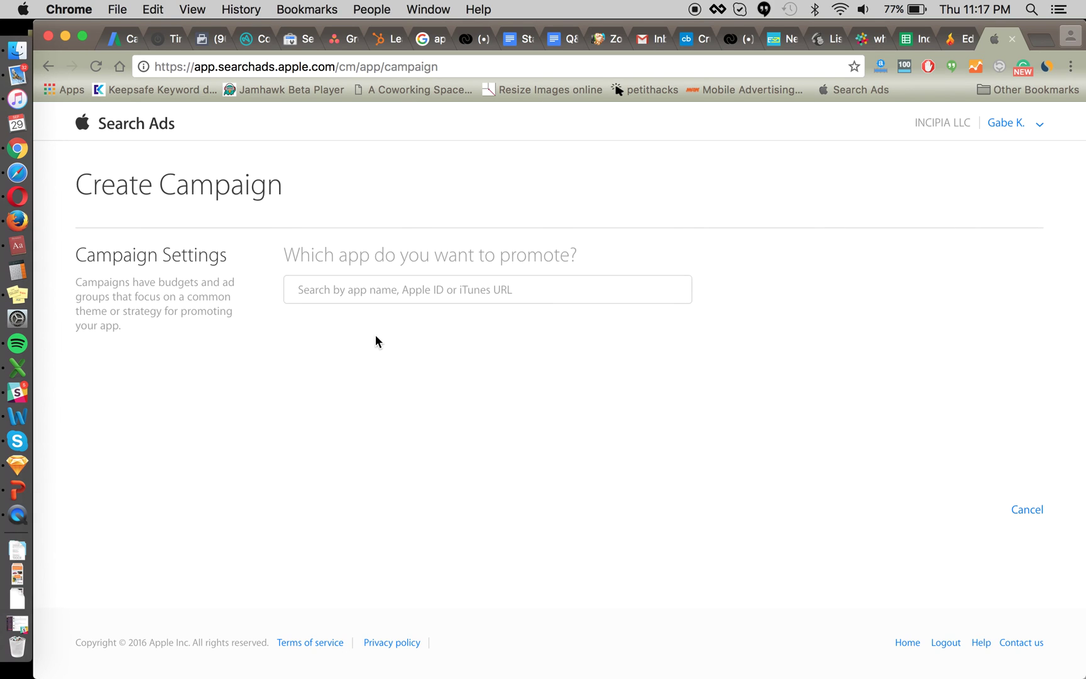
# Choose Tweet Map as the app and name the campaign 'Search match'
pyautogui.click(391, 293)
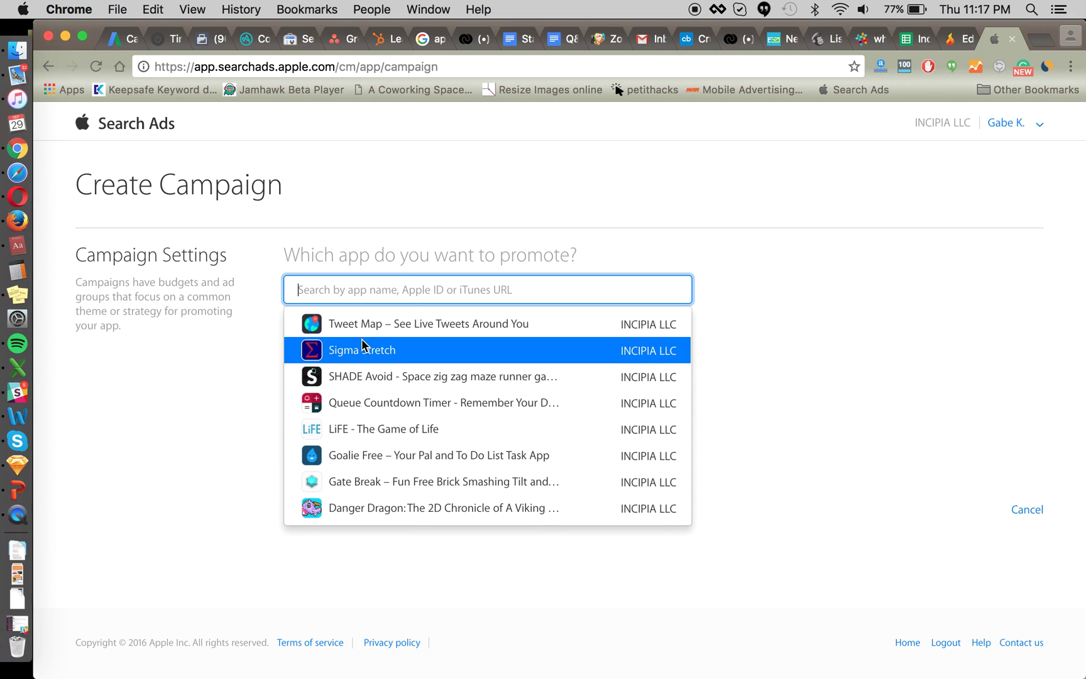
pyautogui.click(328, 330)
pyautogui.click(350, 359)
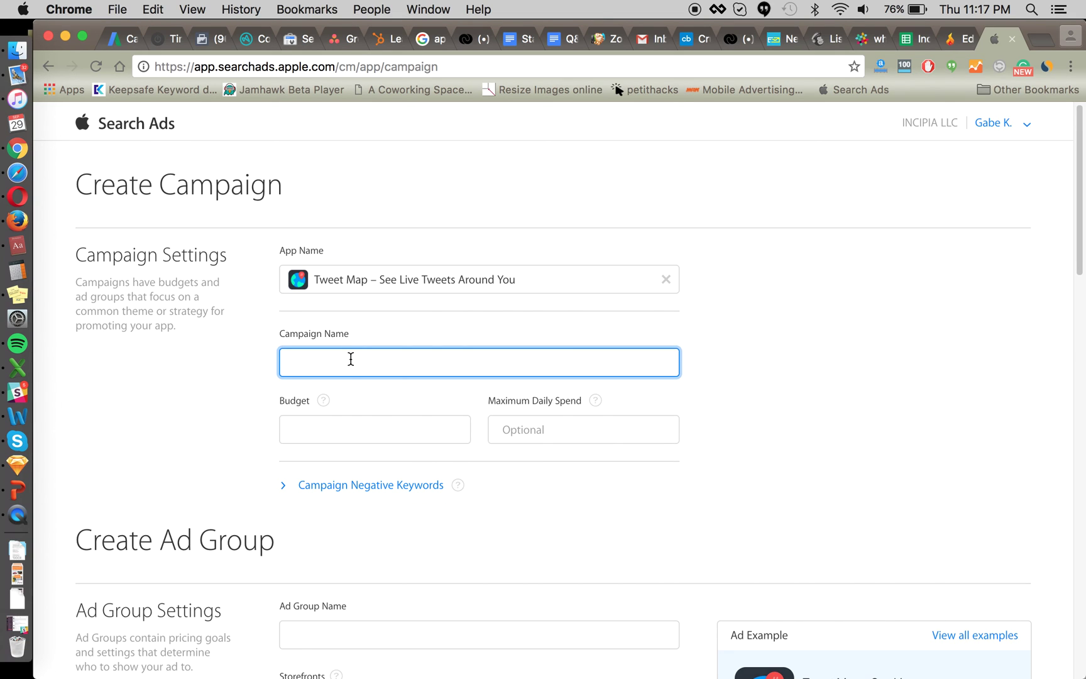
pyautogui.write('Twitter')
pyautogui.doubleClick(302, 362)
pyautogui.write('General')
pyautogui.press('super+a')
pyautogui.write('Sear')
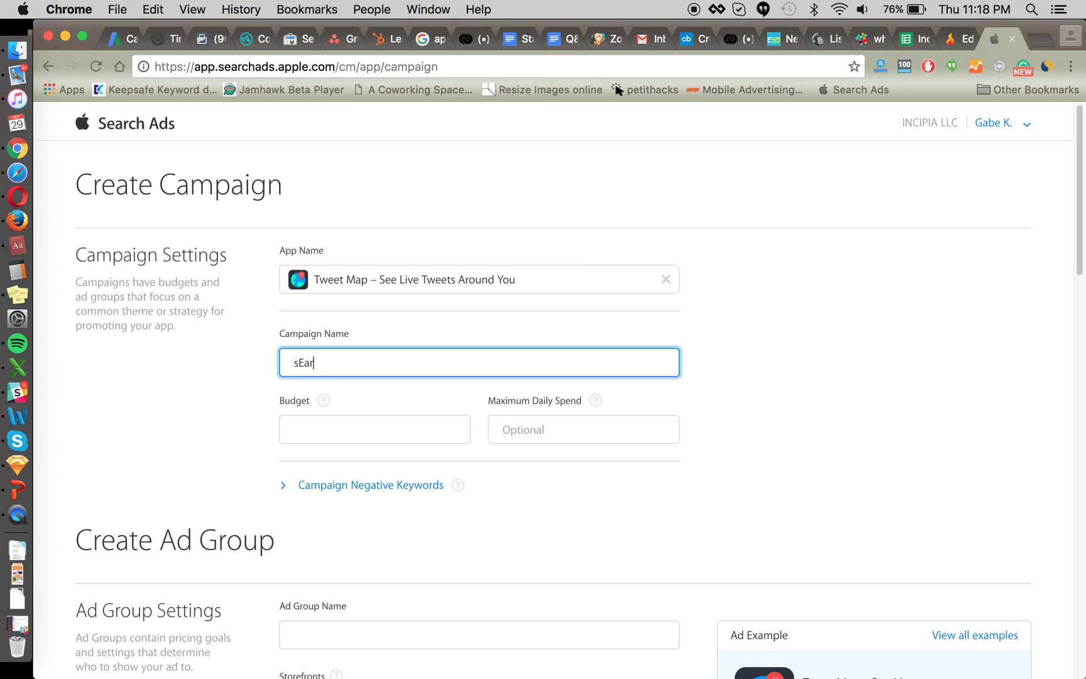
pyautogui.press('super+a')
pyautogui.write('Search match')
# Set a $50 campaign budget with a $5.00 maximum daily spend
pyautogui.click(340, 437)
pyautogui.write('50')
pyautogui.press('Tab')
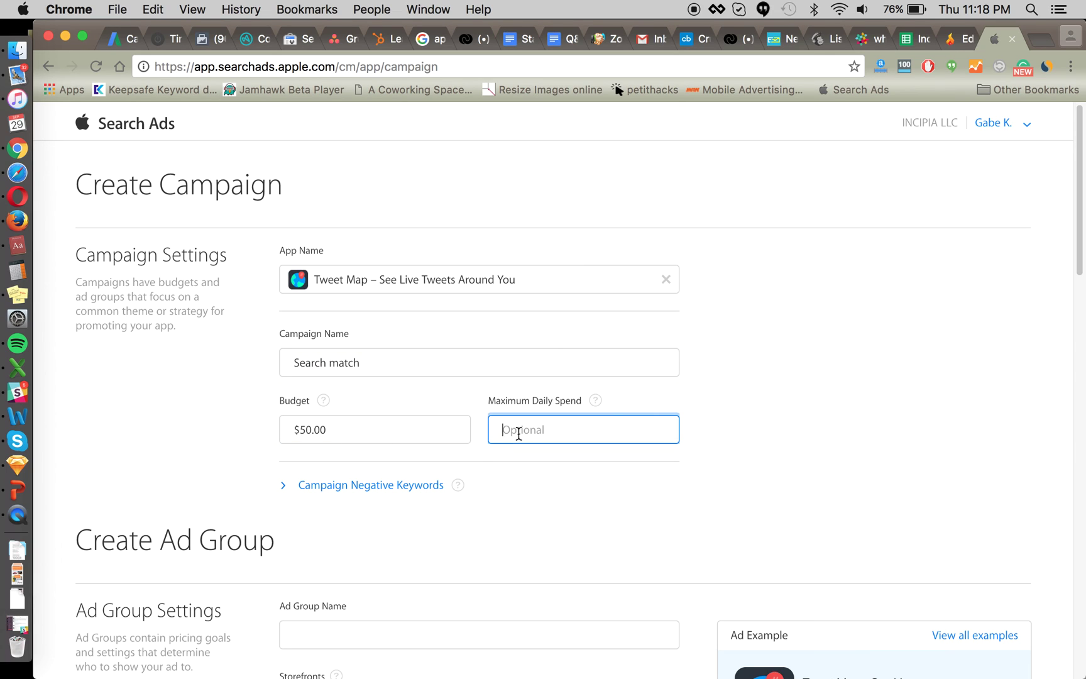
pyautogui.write('5')
pyautogui.click(223, 484)
pyautogui.scroll(-5, 227, 477)
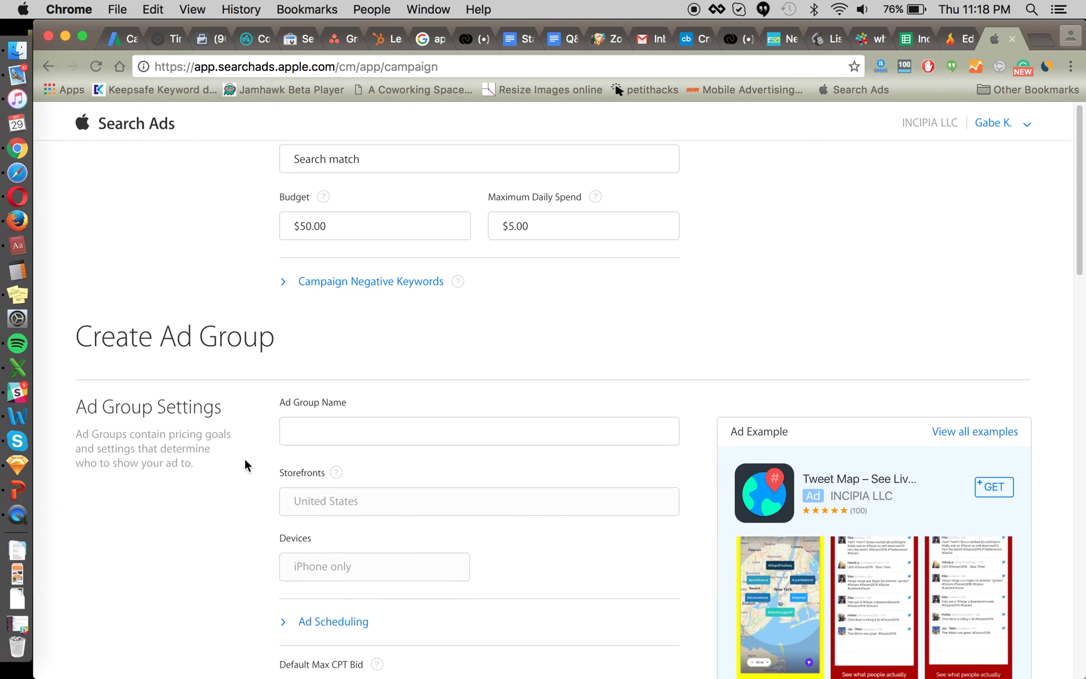
# Name the ad group 'Search match' with a $1.00 default max CPT bid
pyautogui.click(365, 375)
pyautogui.write('SEarch')
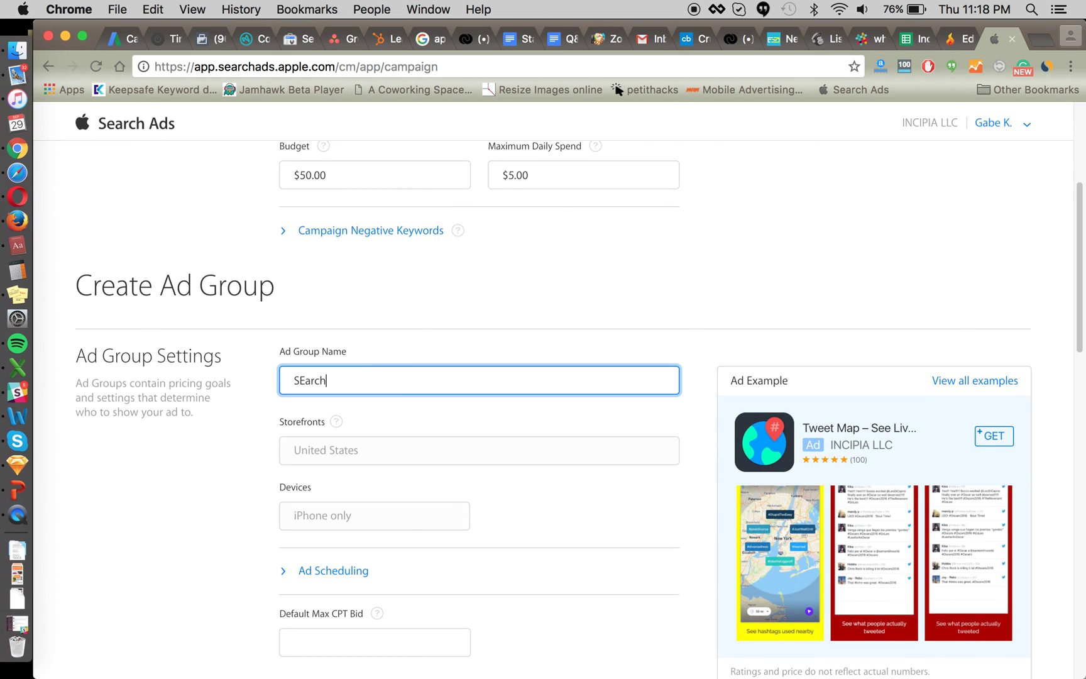
pyautogui.write(' match')
pyautogui.click(262, 451)
pyautogui.scroll(-2, 263, 452)
pyautogui.scroll(-1, 282, 402)
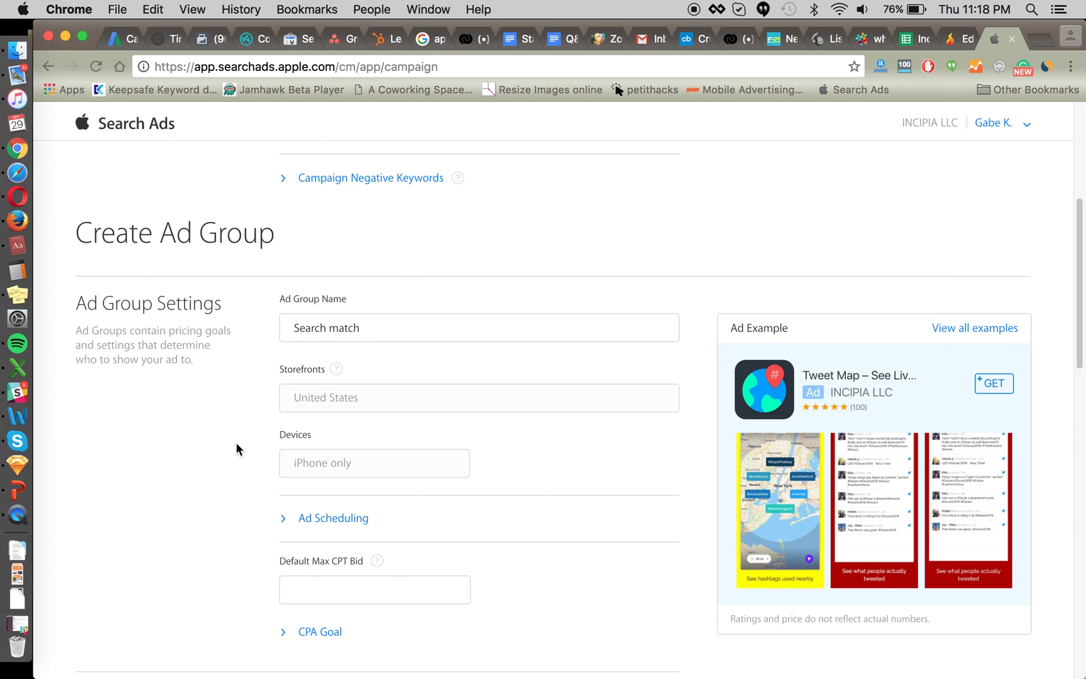
pyautogui.scroll(-5, 236, 448)
pyautogui.click(336, 376)
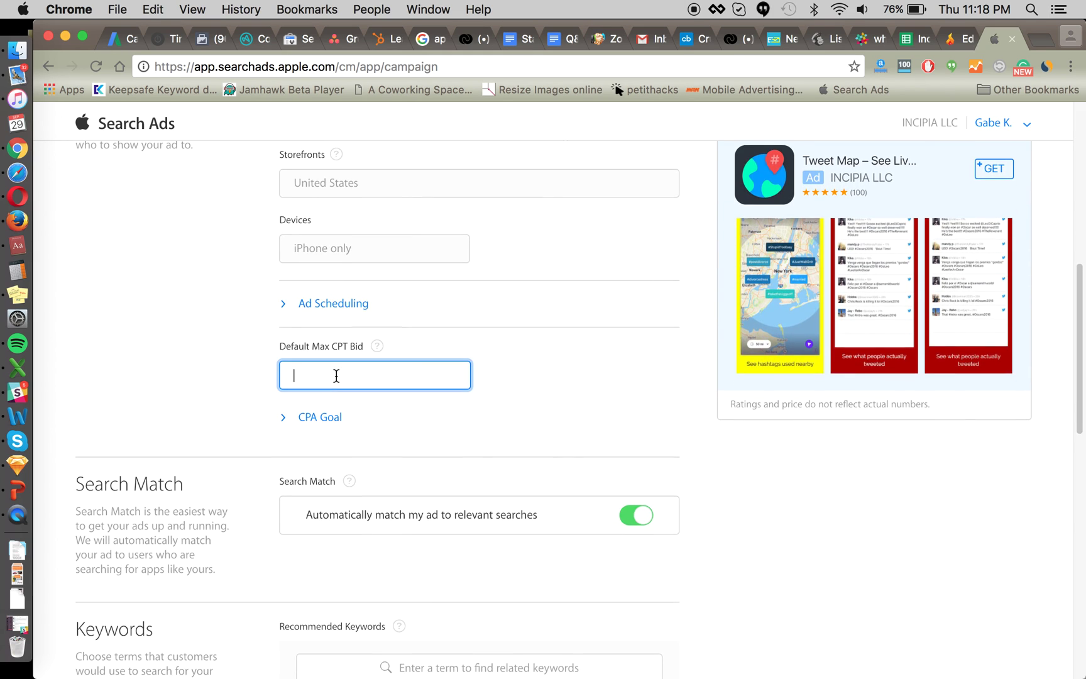
pyautogui.scroll(-3, 398, 443)
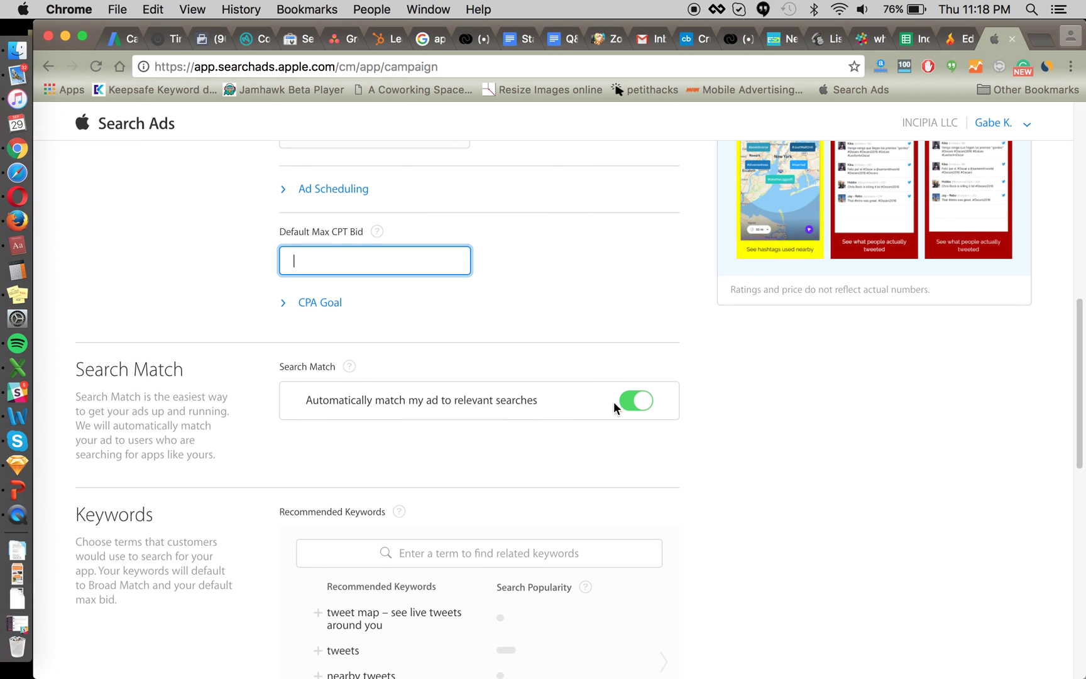
pyautogui.scroll(2, 316, 502)
pyautogui.write('5')
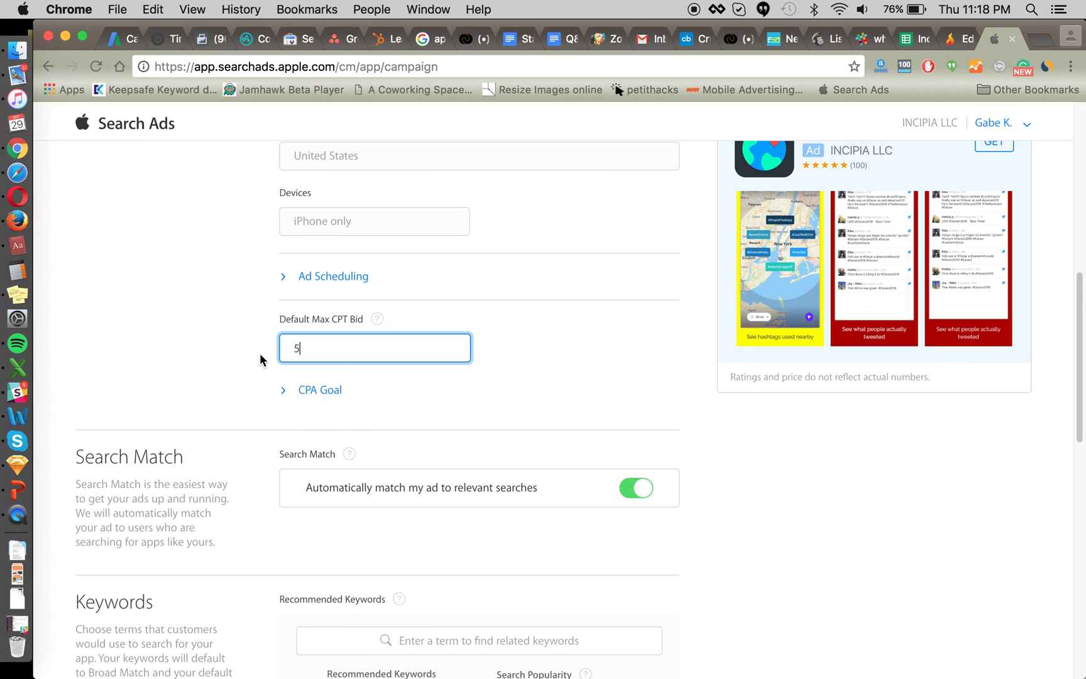
pyautogui.press('BackSpace')
pyautogui.write('100')
pyautogui.click(220, 358)
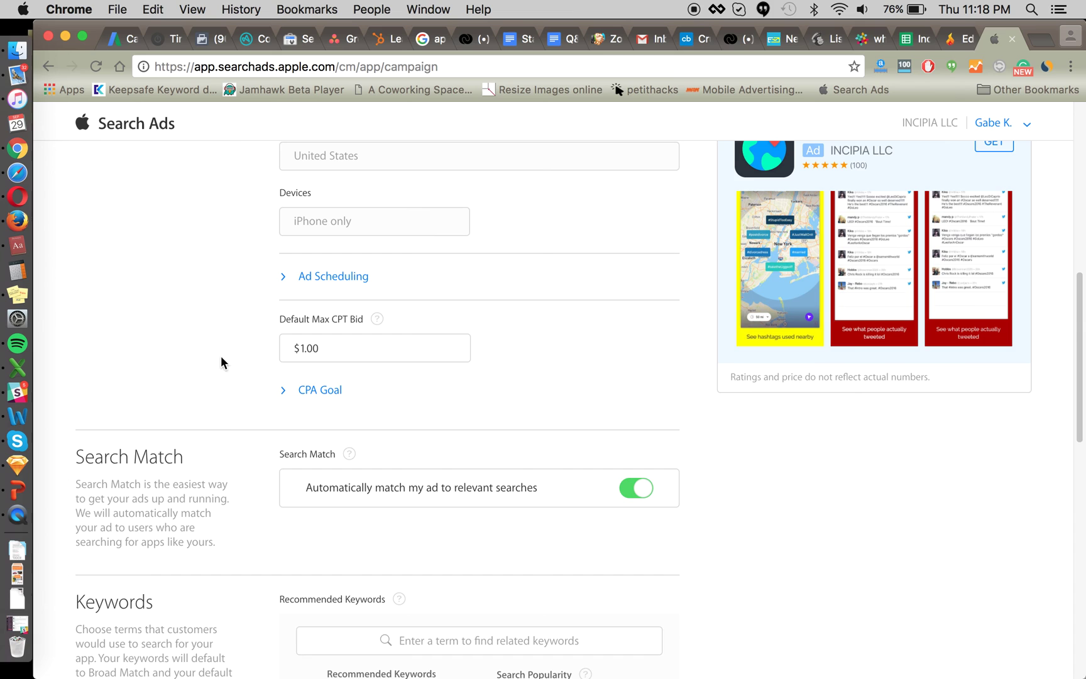
pyautogui.scroll(-8, 230, 469)
pyautogui.scroll(-7, 230, 475)
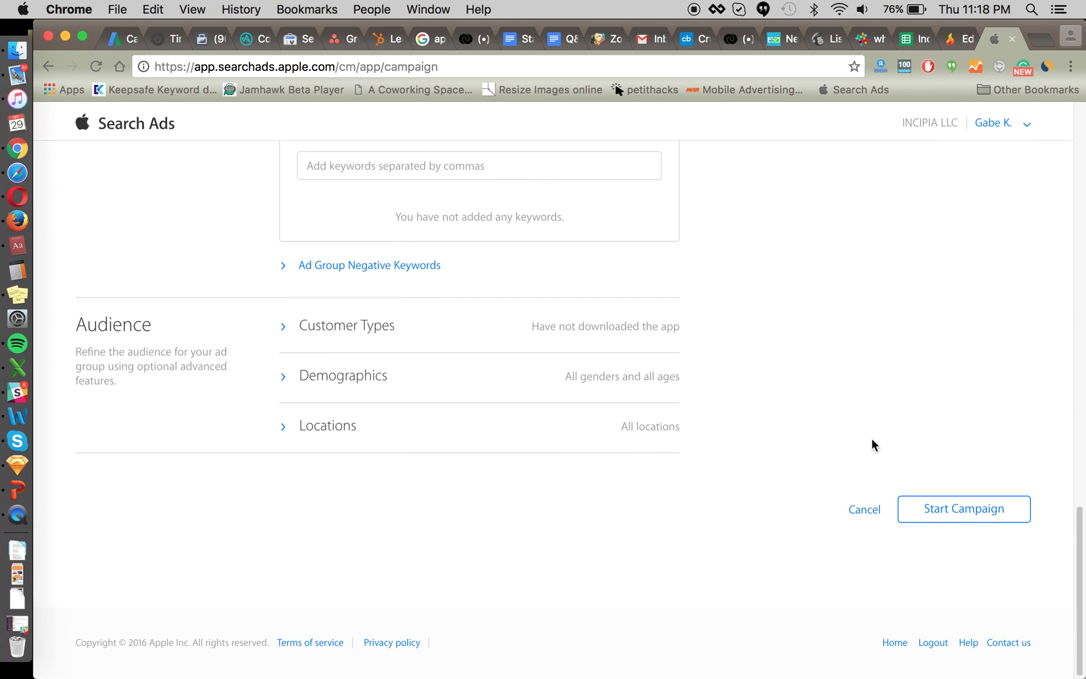
# Start the Tweet Map 'Search match' campaign
pyautogui.click(962, 508)
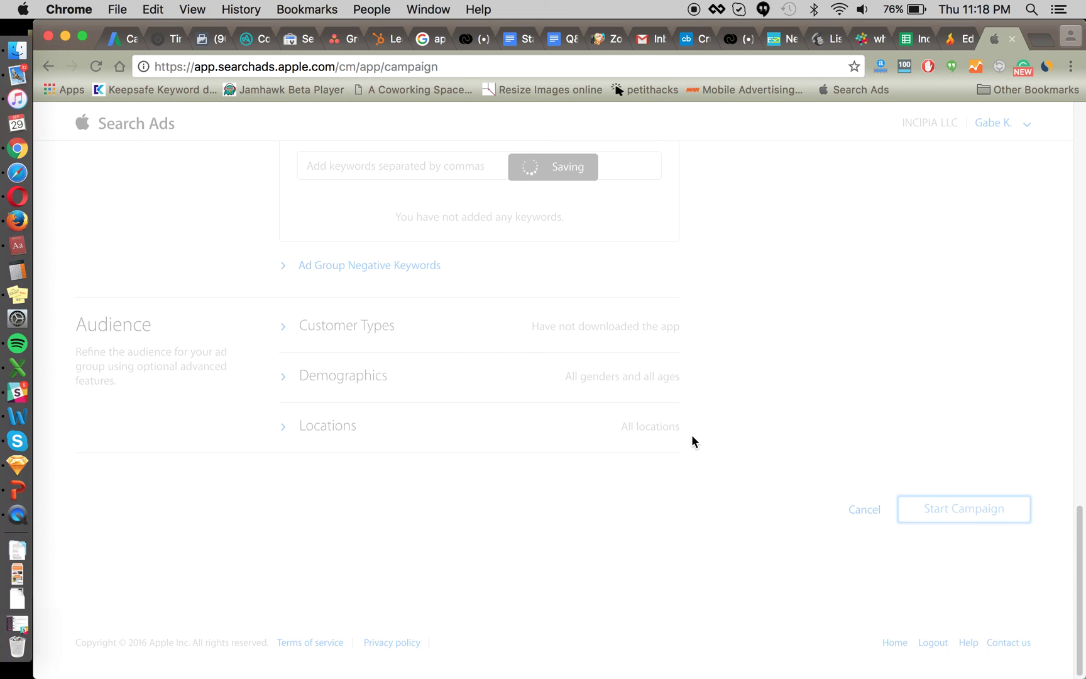